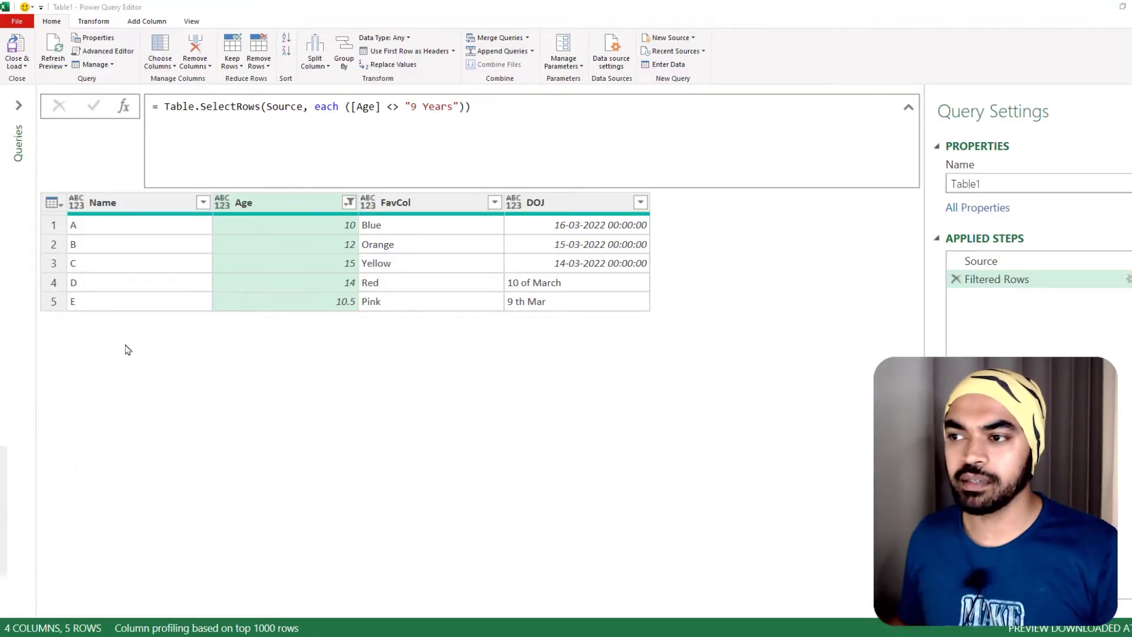
left_click(495, 241)
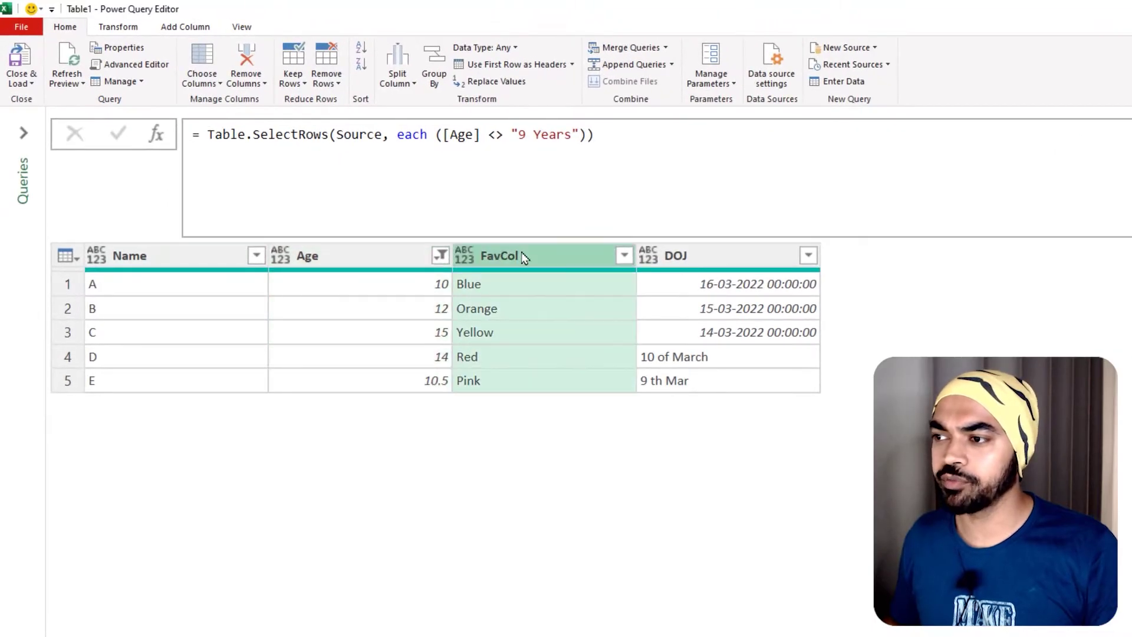
left_click(711, 242)
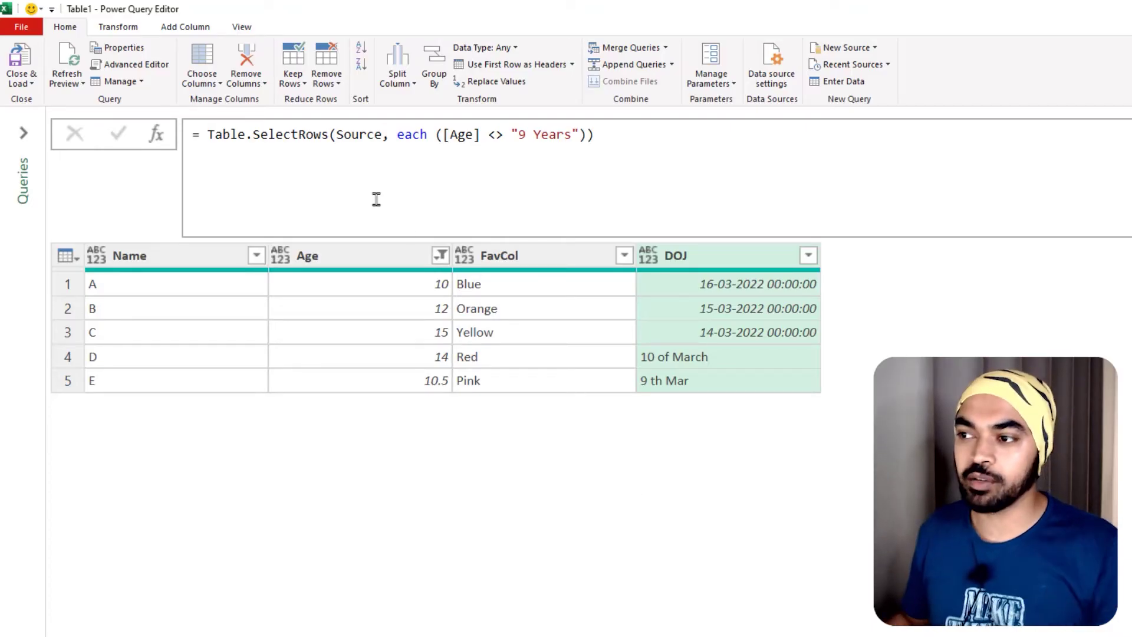
Round up the values in the Age column
left_click(363, 252)
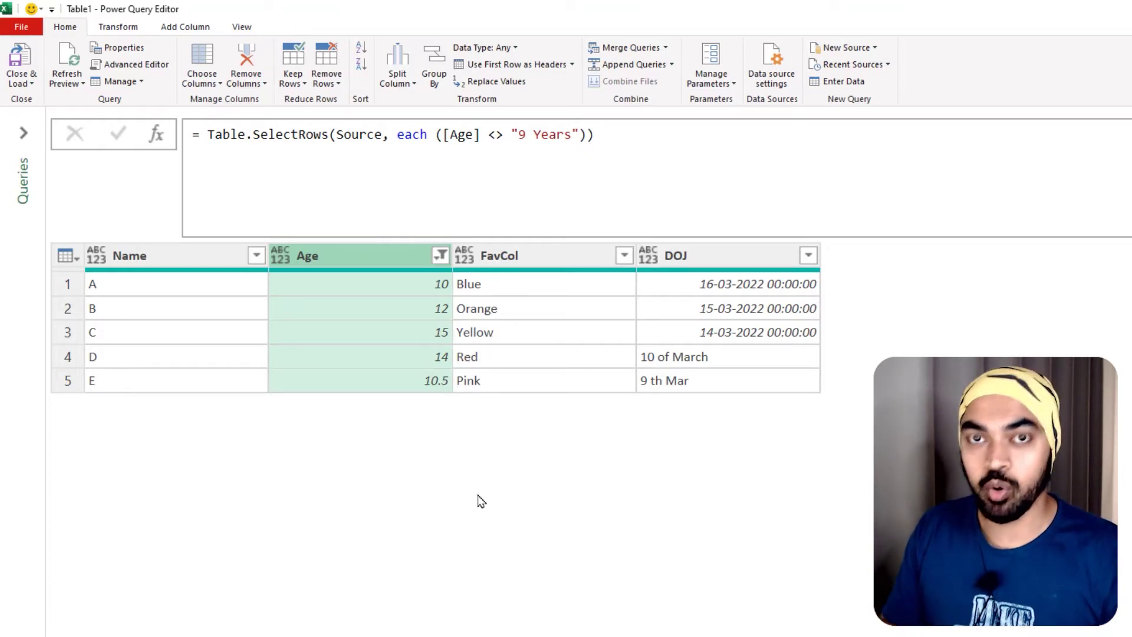
left_click_drag(416, 372, 454, 395)
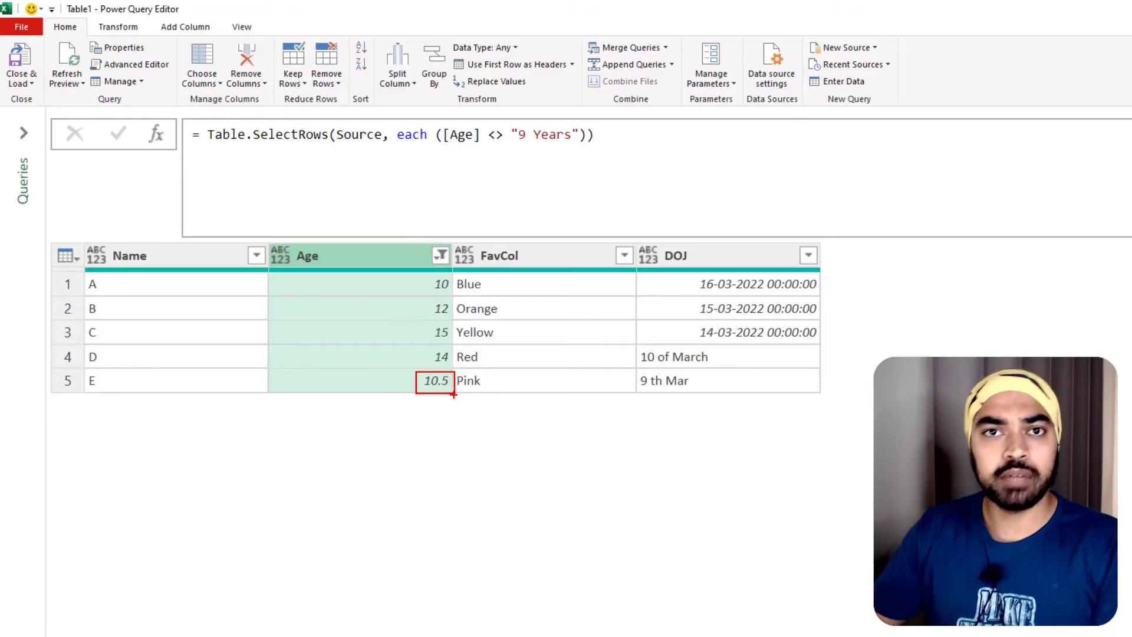
key("Escape")
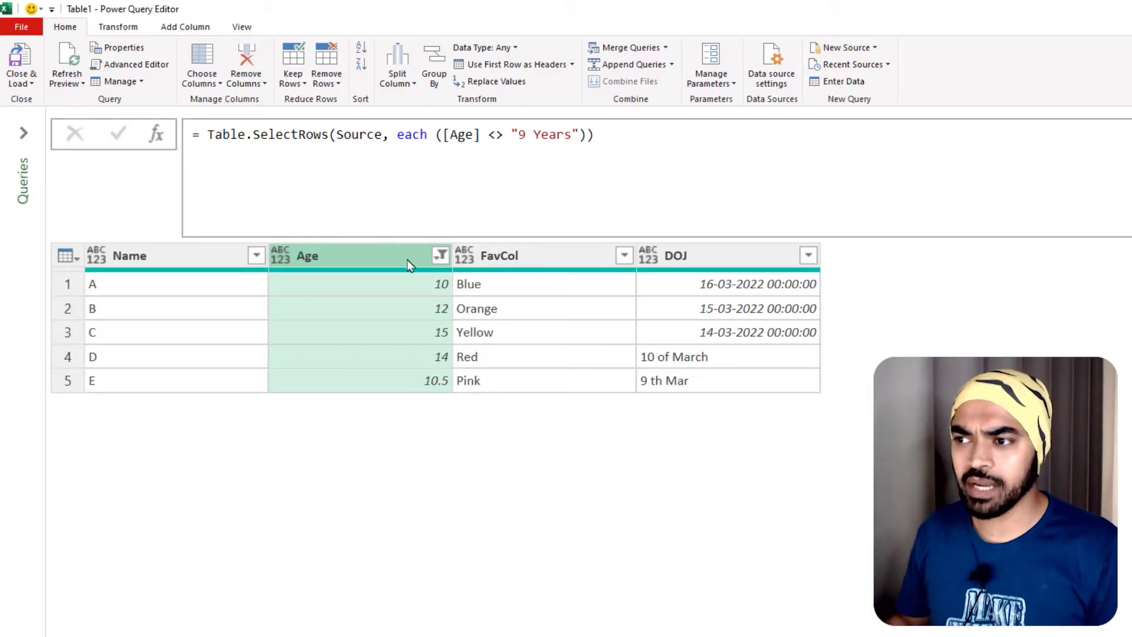
right_click(389, 255)
mouse_move(373, 356)
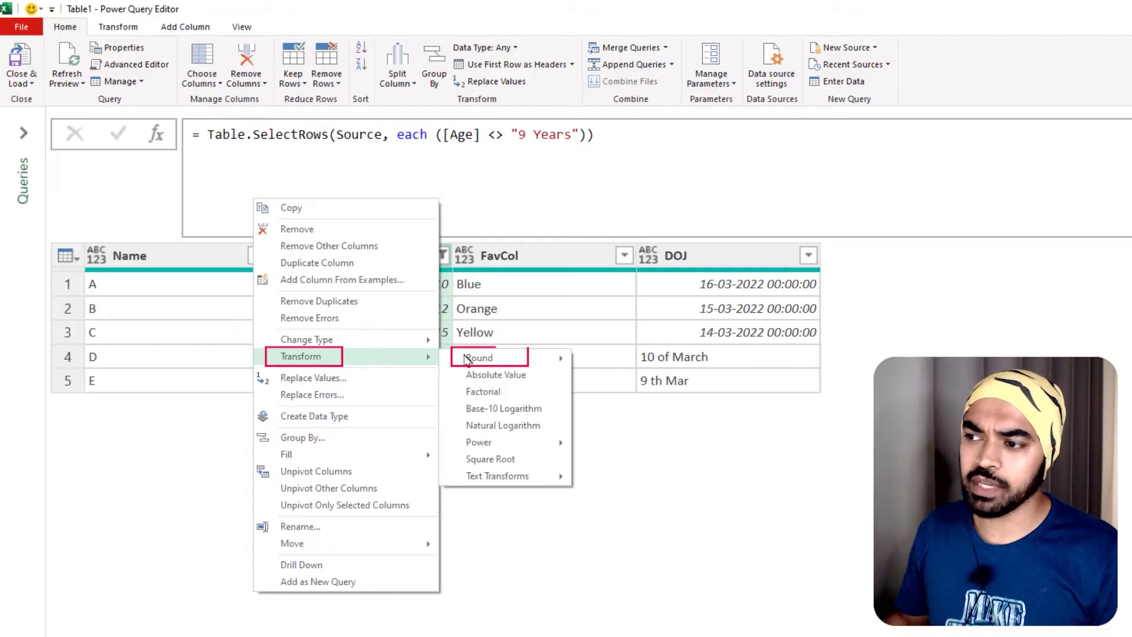
mouse_move(502, 357)
left_click(618, 376)
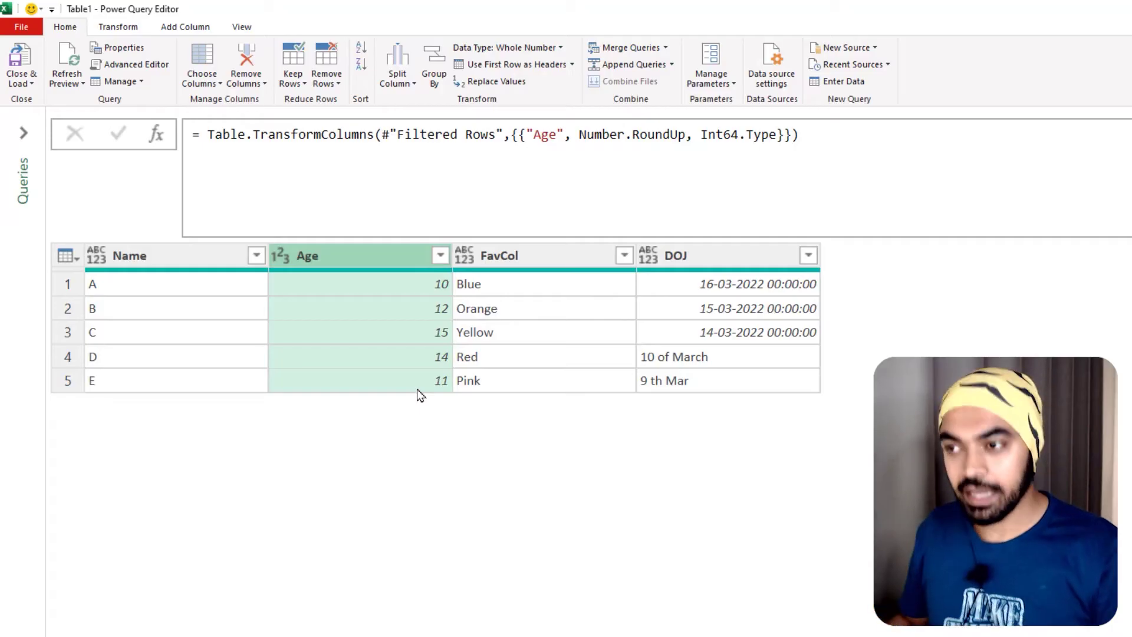
Examine the rounding formula for the Age column and the Notepad syntax notes on table name, column name, transformation function and data type
left_click_drag(373, 246, 458, 406)
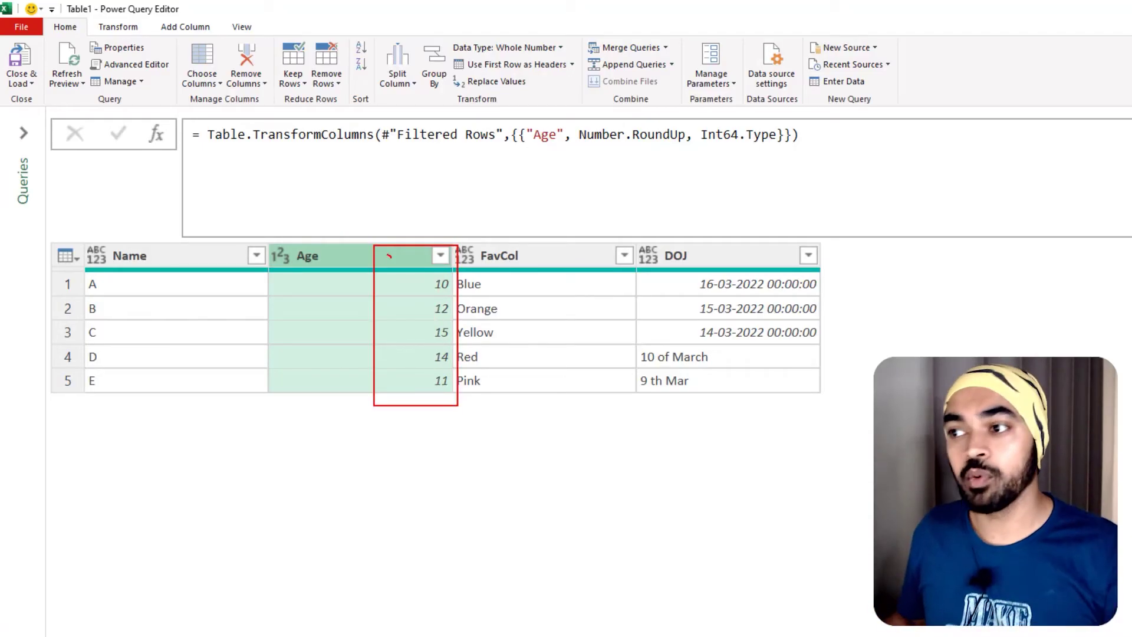
mouse_move(389, 256)
left_mouse_down()
mouse_move(312, 181)
mouse_move(301, 148)
mouse_move(324, 156)
left_mouse_up()
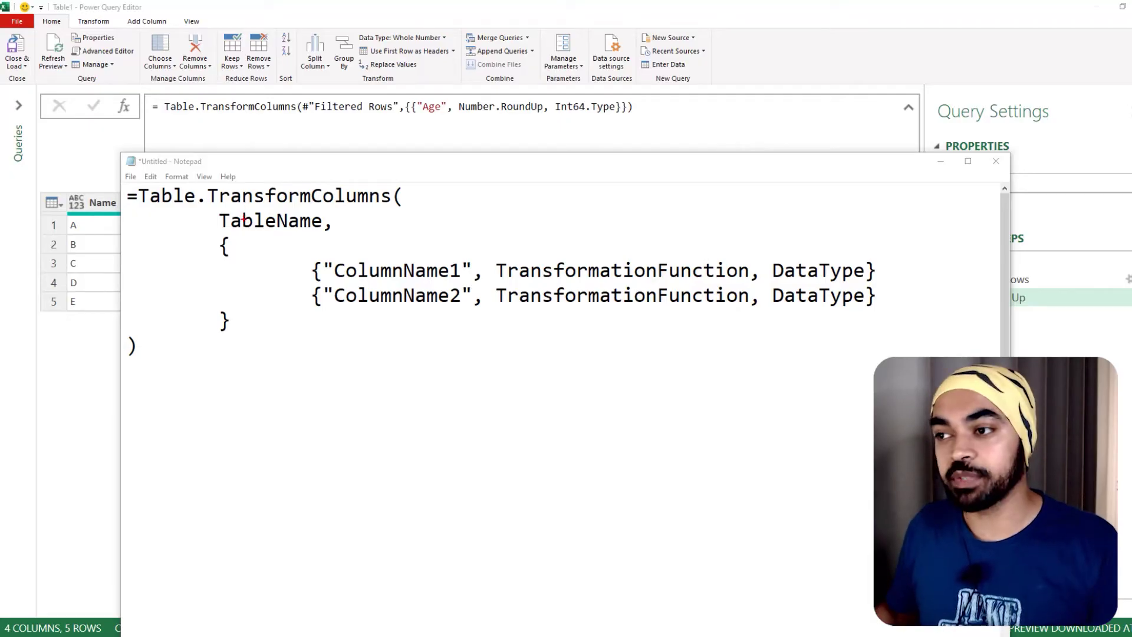
left_click_drag(220, 234, 306, 234)
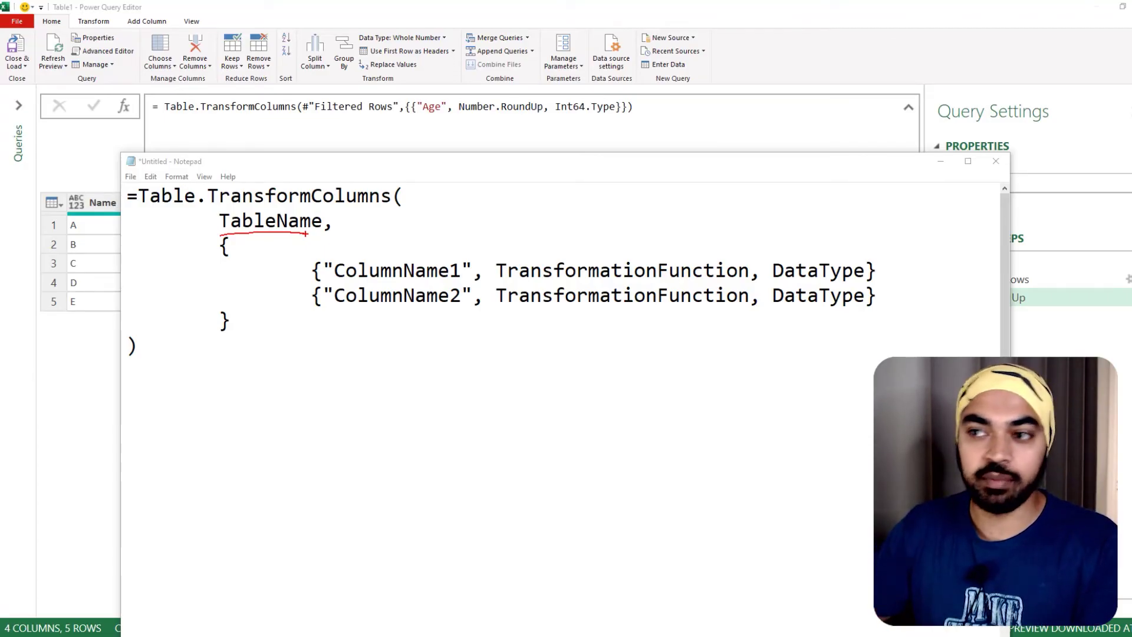
mouse_move(323, 214)
left_mouse_down()
mouse_move(214, 220)
mouse_move(264, 236)
mouse_move(328, 225)
left_mouse_up()
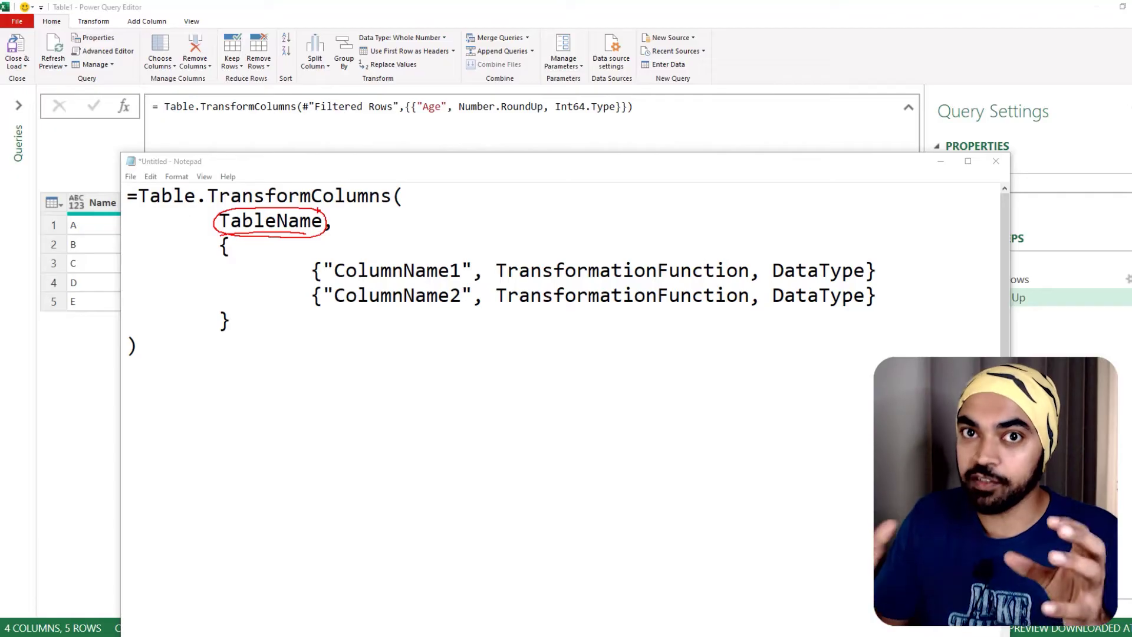
key("e")
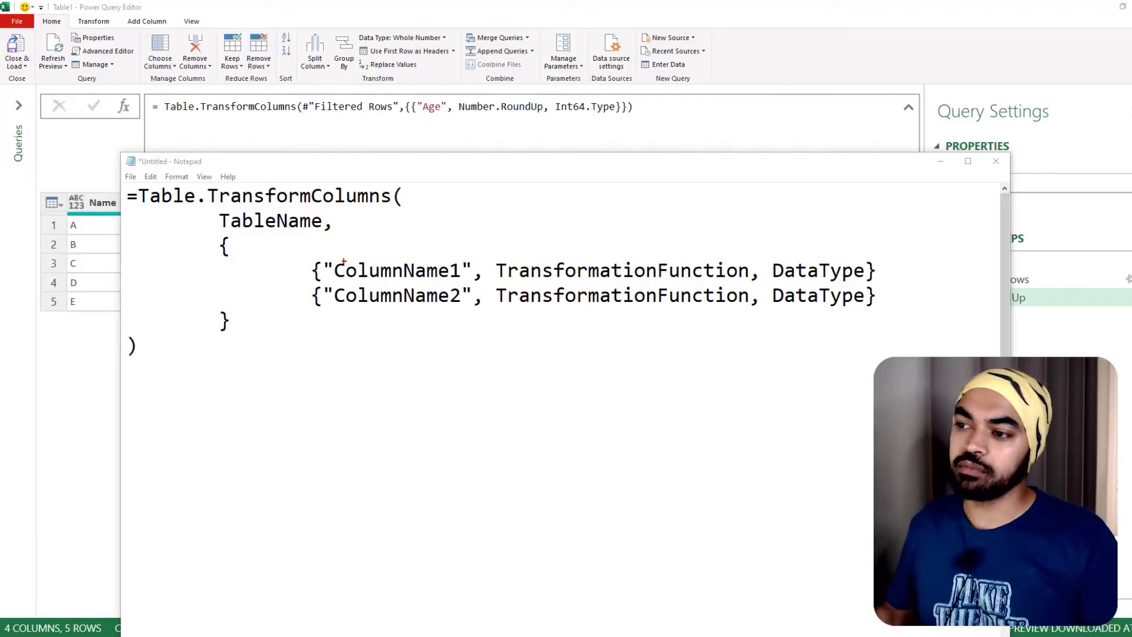
mouse_move(330, 255)
left_mouse_down()
mouse_move(465, 283)
mouse_move(462, 238)
mouse_move(574, 212)
mouse_move(603, 256)
left_mouse_up()
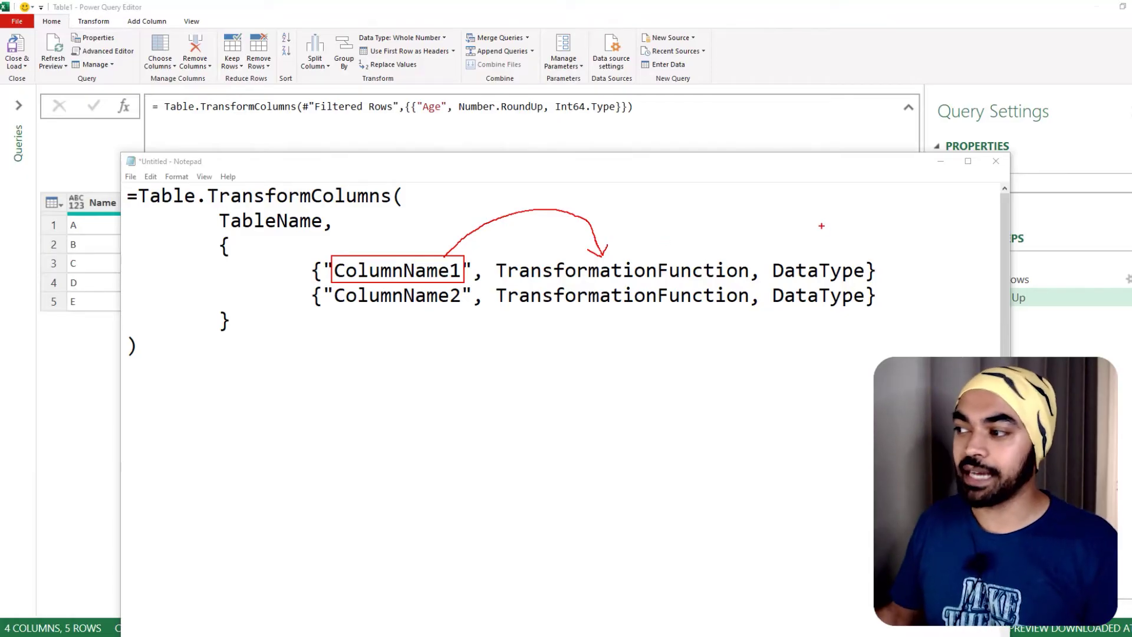
left_click_drag(821, 228, 821, 251)
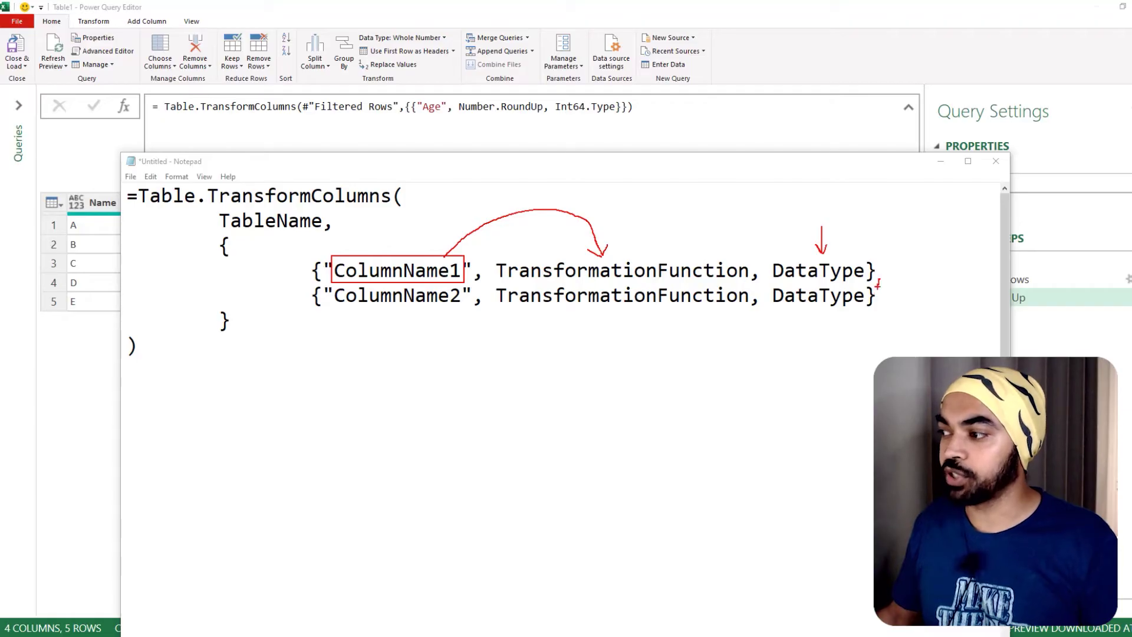
Add a comma after the ColumnName1 list in the Table.TransformColumns syntax notes
key("Escape")
left_click(887, 270)
type(",")
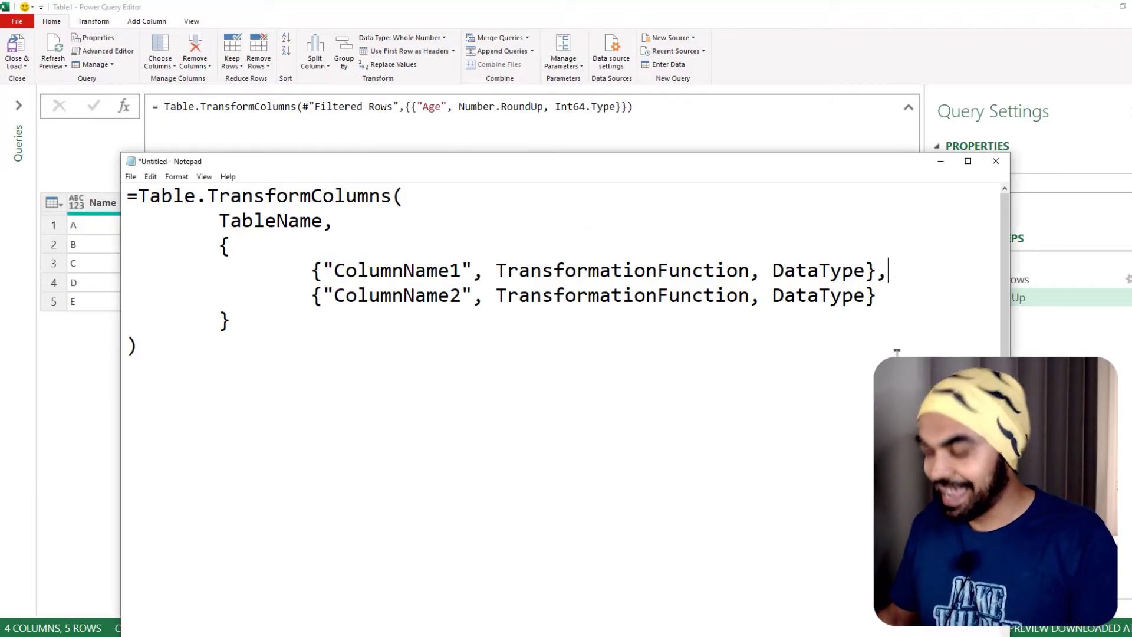
Examine the column name, transformation function and data type arguments in the ColumnName2 list
key("ctrl+2")
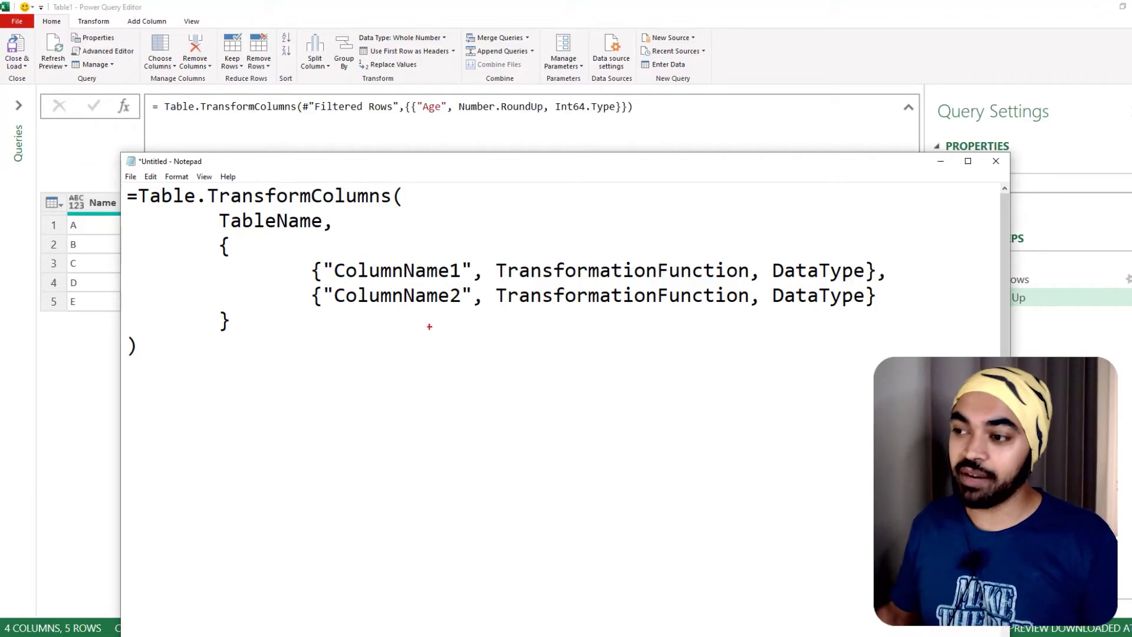
mouse_move(423, 335)
left_mouse_down()
mouse_move(419, 313)
mouse_move(416, 321)
mouse_move(429, 319)
left_mouse_up()
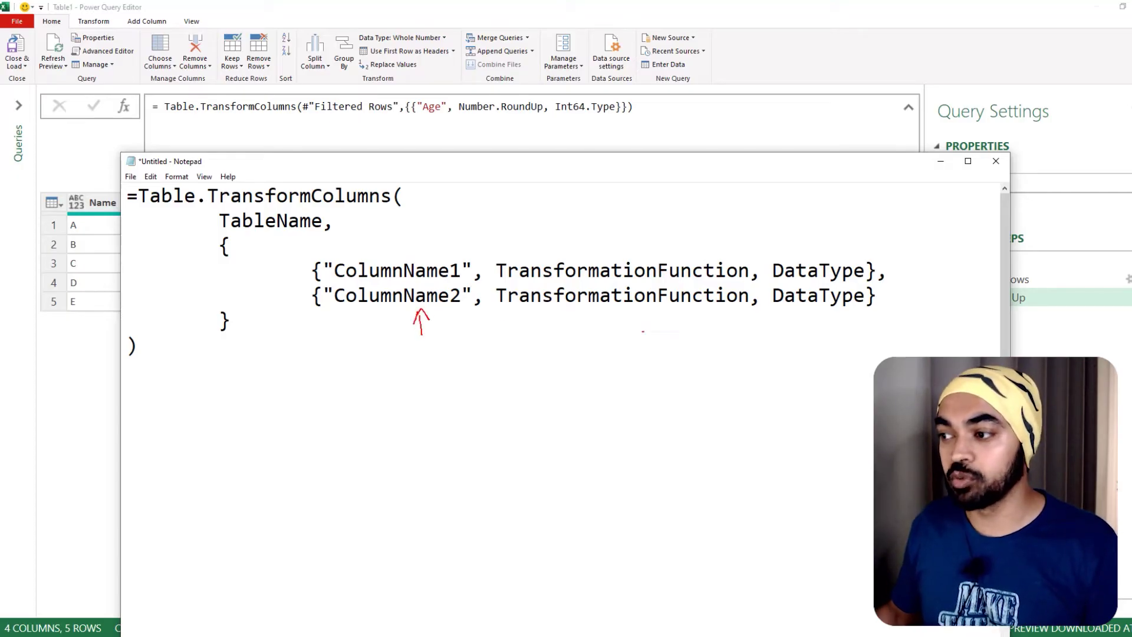
mouse_move(656, 309)
left_mouse_down()
mouse_move(659, 332)
mouse_move(651, 319)
mouse_move(666, 319)
left_mouse_up()
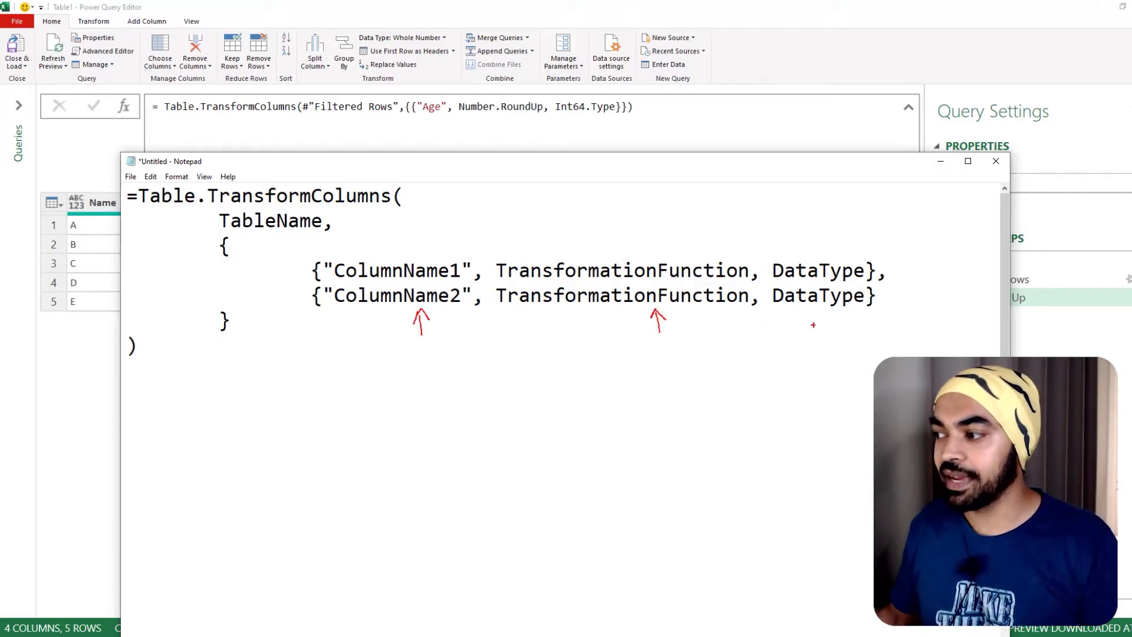
mouse_move(820, 338)
left_mouse_down()
mouse_move(819, 316)
mouse_move(815, 324)
left_mouse_up()
left_click_drag(819, 314, 829, 324)
key("Escape")
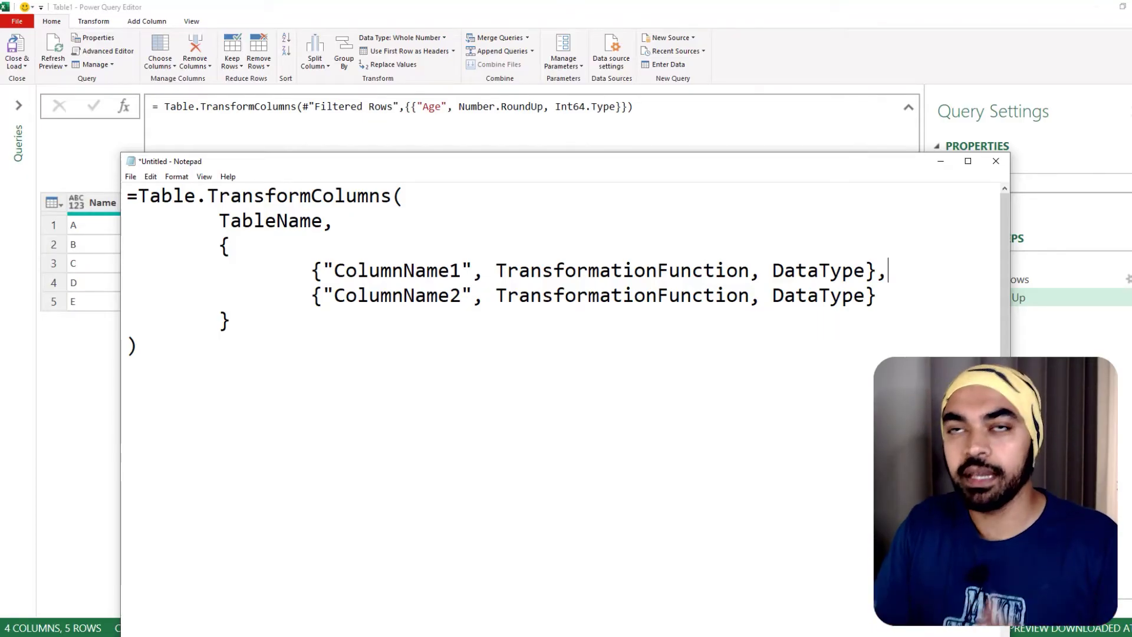
Examine how the inner braces enclose each column's transformation and the outer braces group all the column lists
left_click(319, 270)
left_click_drag(319, 270, 312, 270)
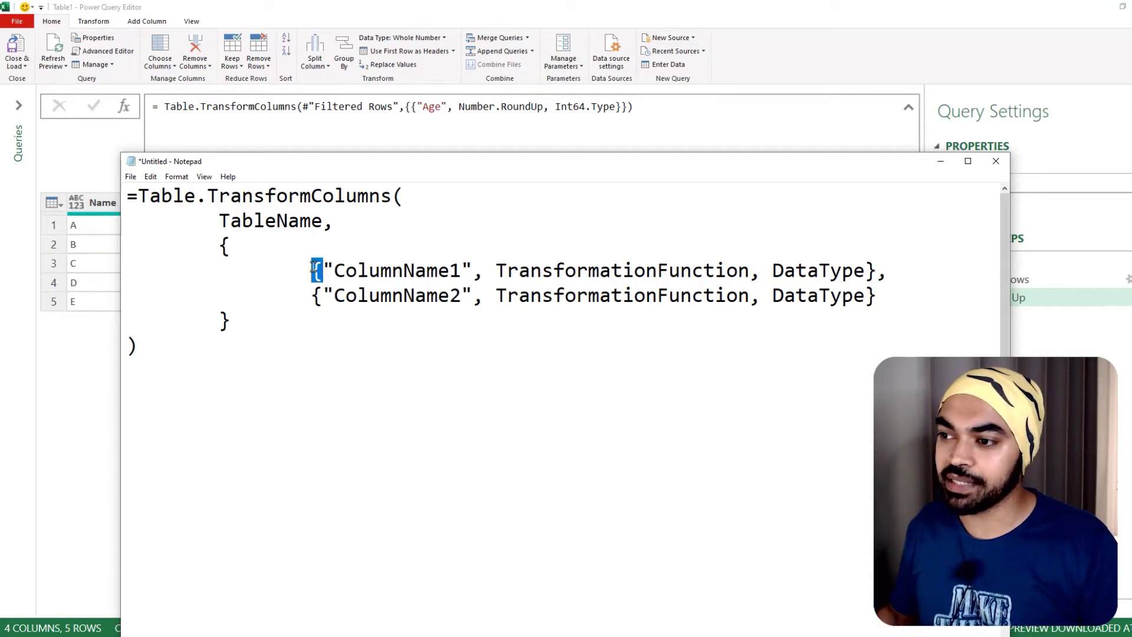
left_click_drag(865, 270, 877, 271)
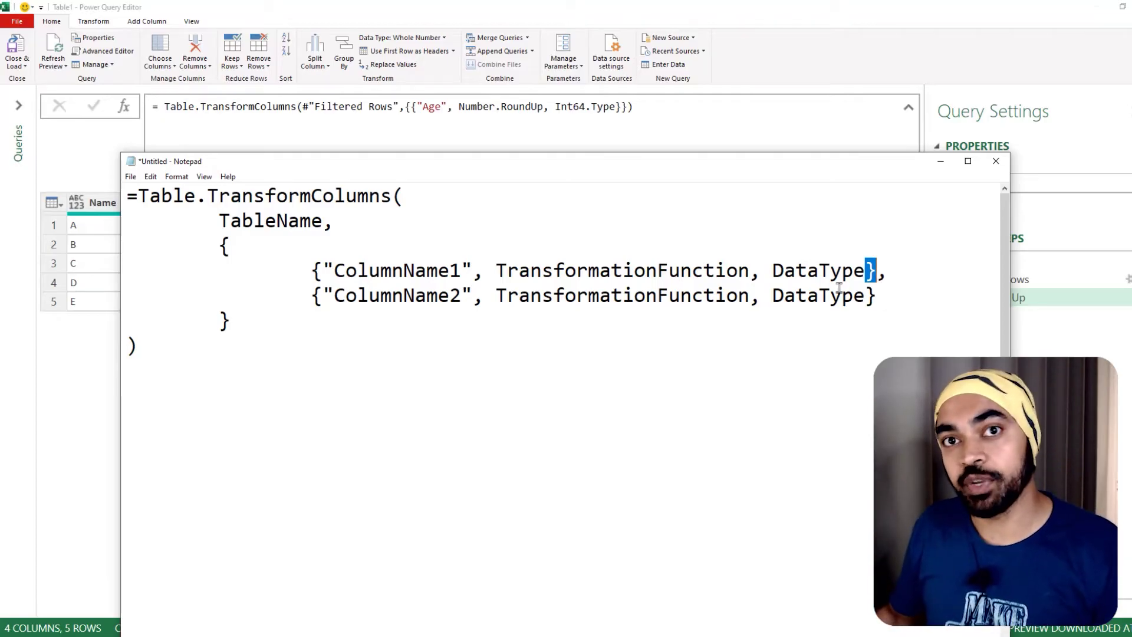
left_click(312, 295)
left_click_drag(312, 295, 873, 296)
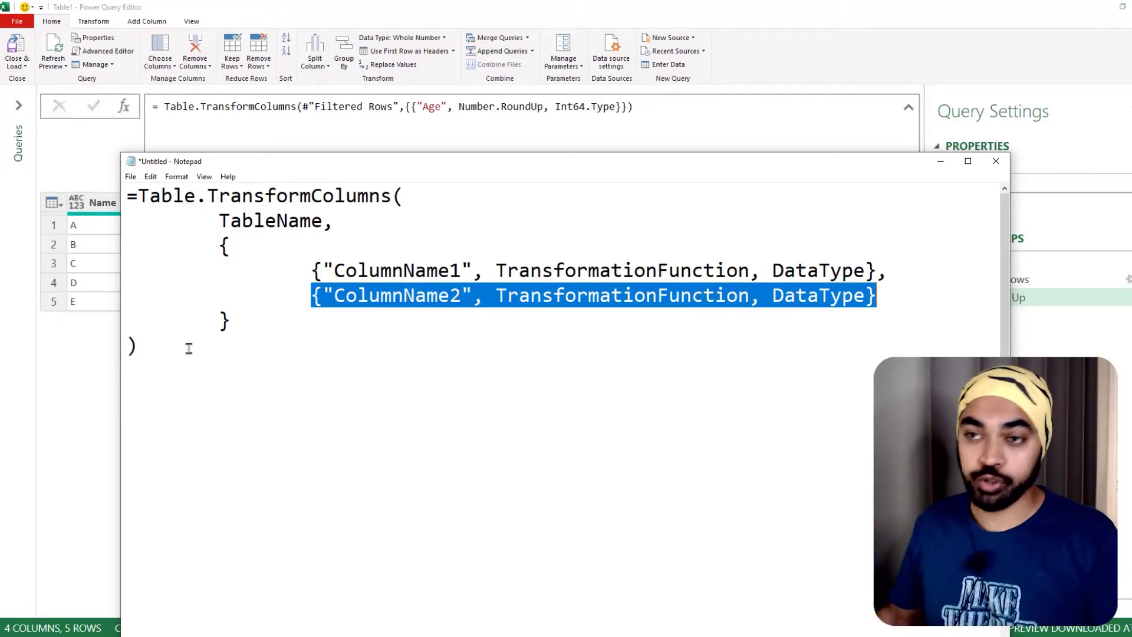
left_click(220, 322)
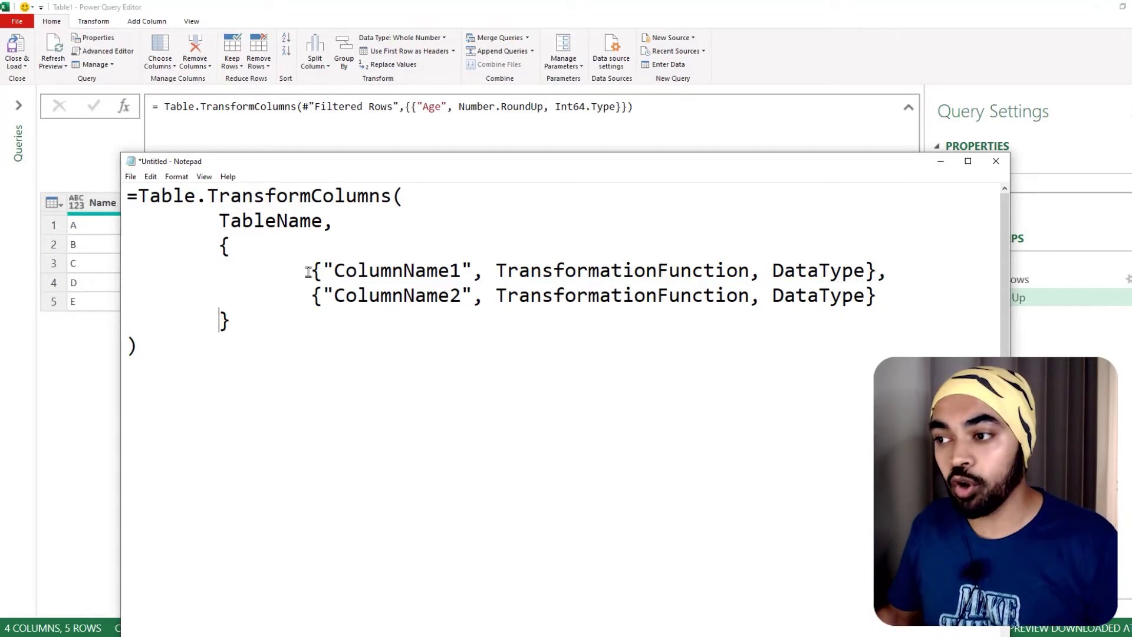
left_click_drag(309, 270, 877, 296)
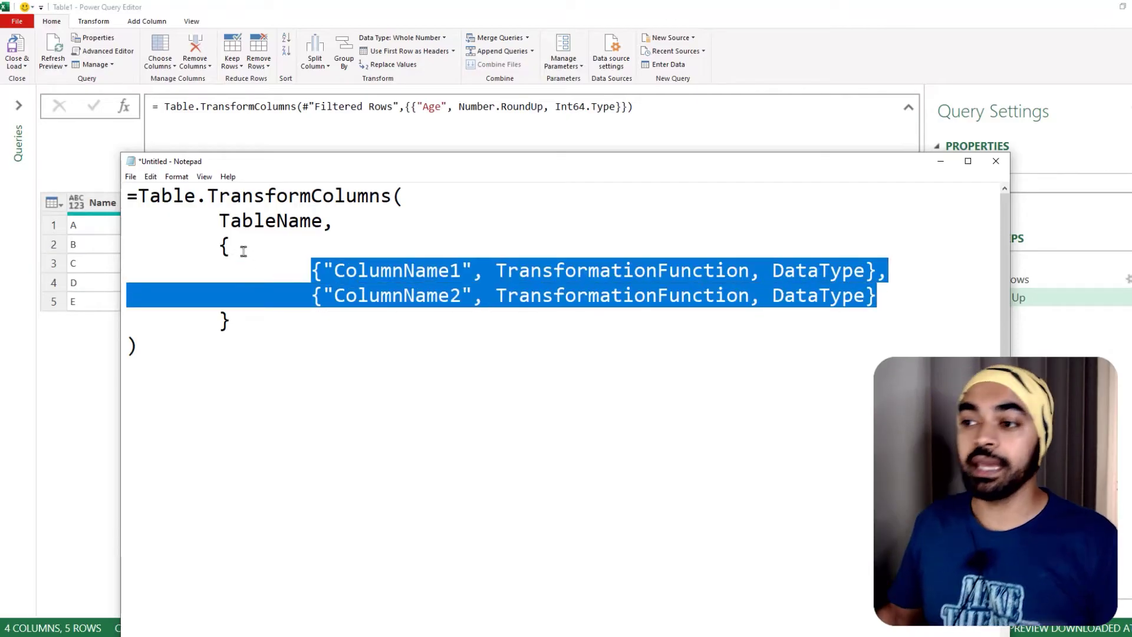
left_click(232, 246)
left_click_drag(232, 247, 220, 247)
double_click(222, 321)
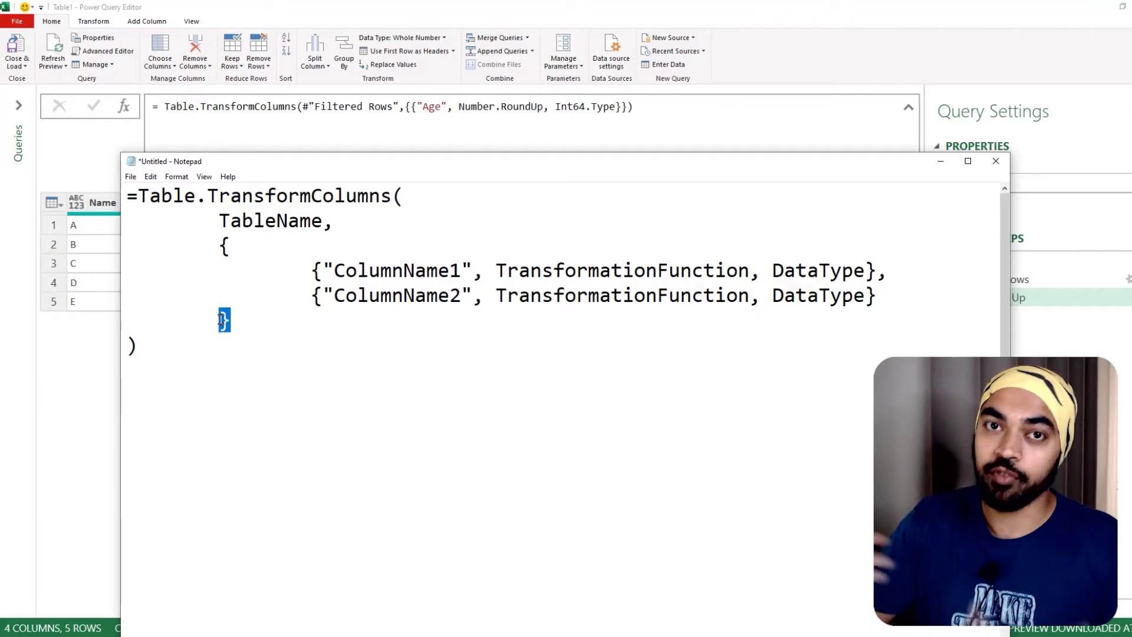
left_click_drag(240, 244, 224, 242)
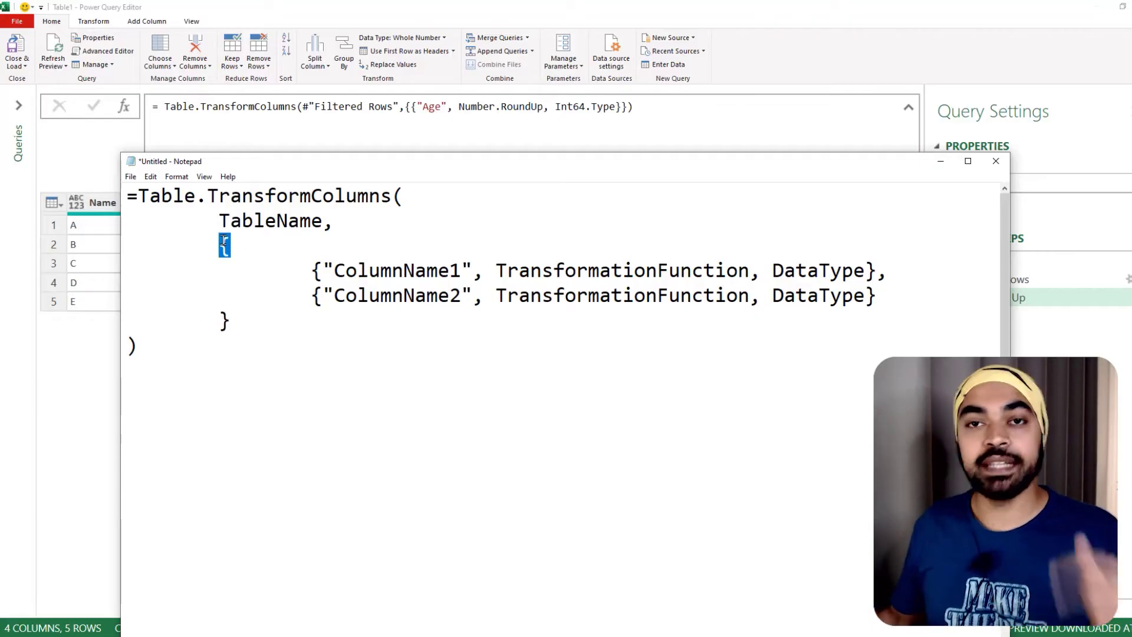
left_click_drag(311, 270, 493, 273)
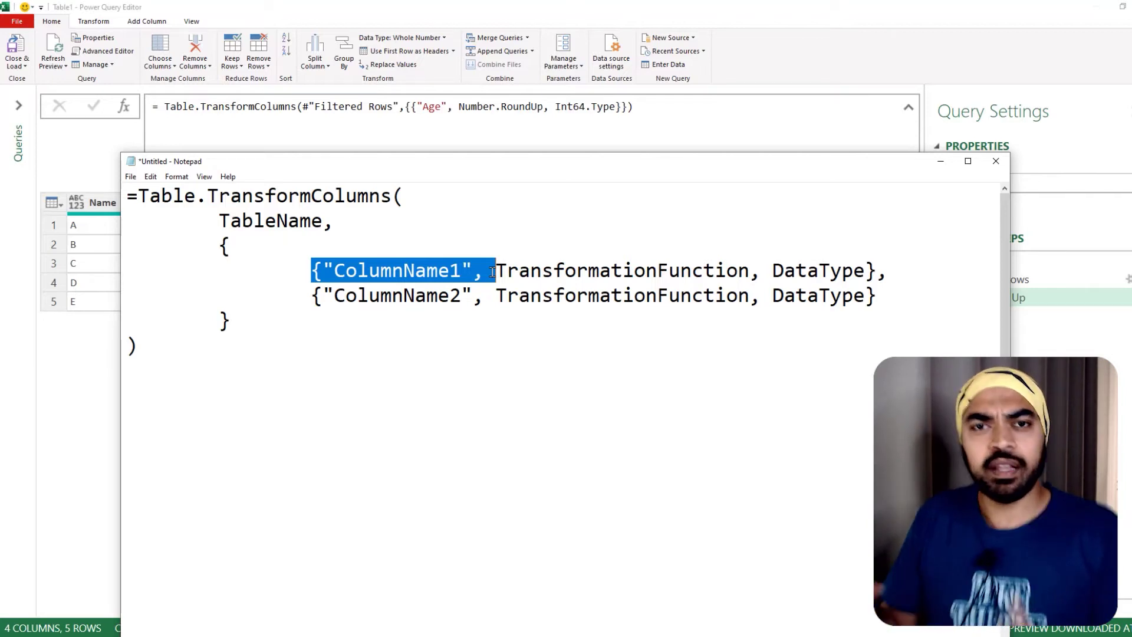
left_click(269, 253)
left_click_drag(369, 271, 403, 272)
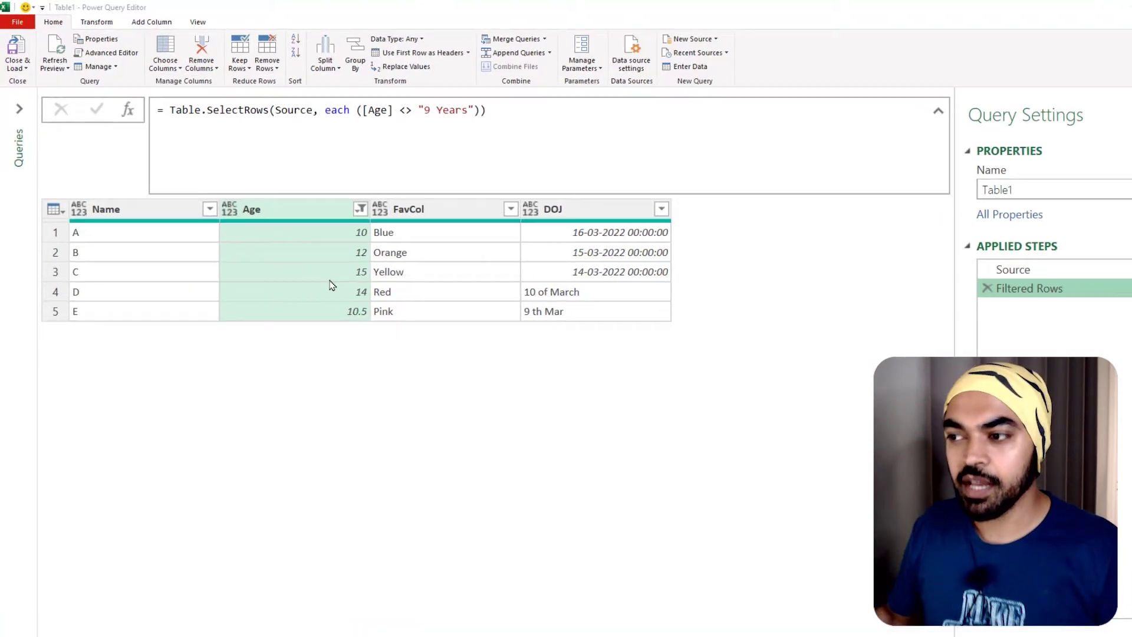
left_click(338, 249)
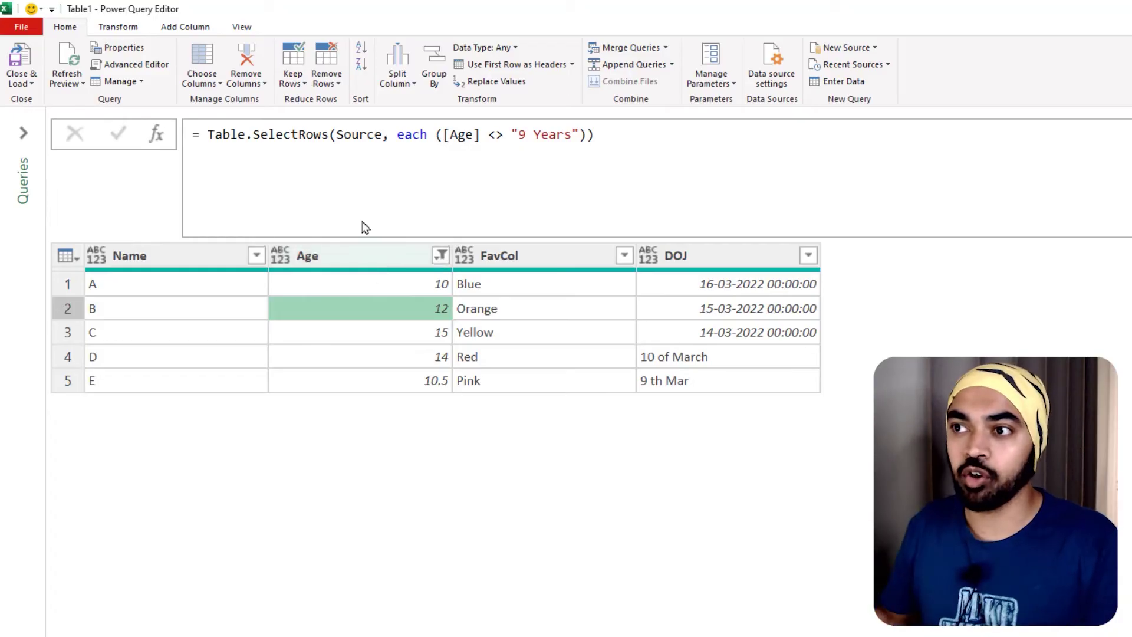
left_click(185, 27)
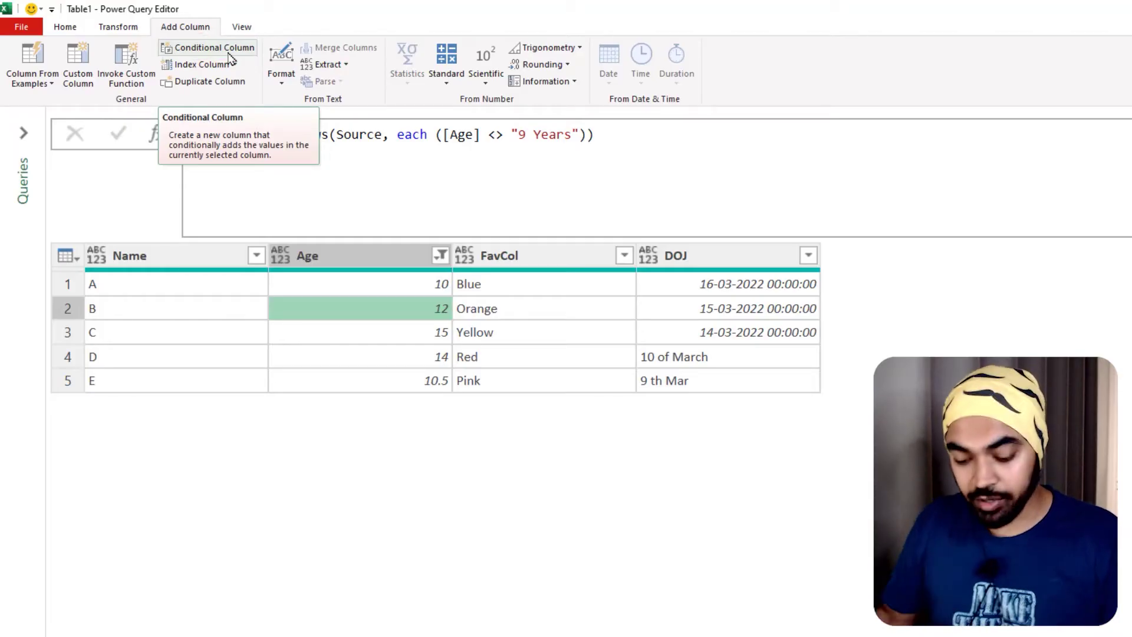
left_click(229, 52)
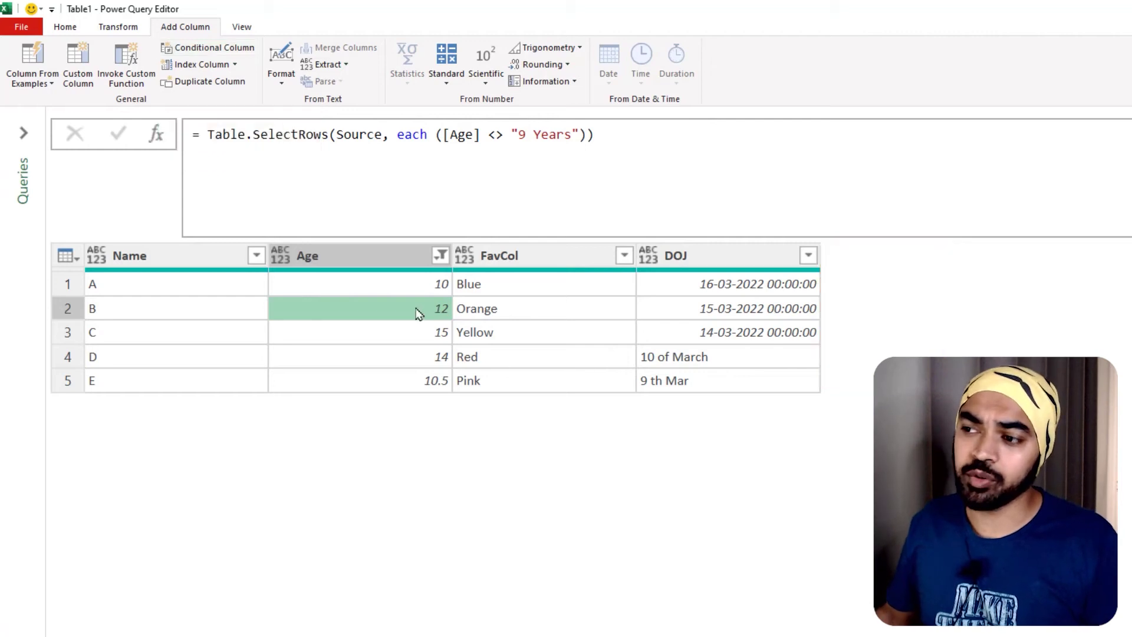
mouse_move(384, 273)
left_mouse_down()
mouse_move(379, 372)
mouse_move(386, 352)
left_mouse_up()
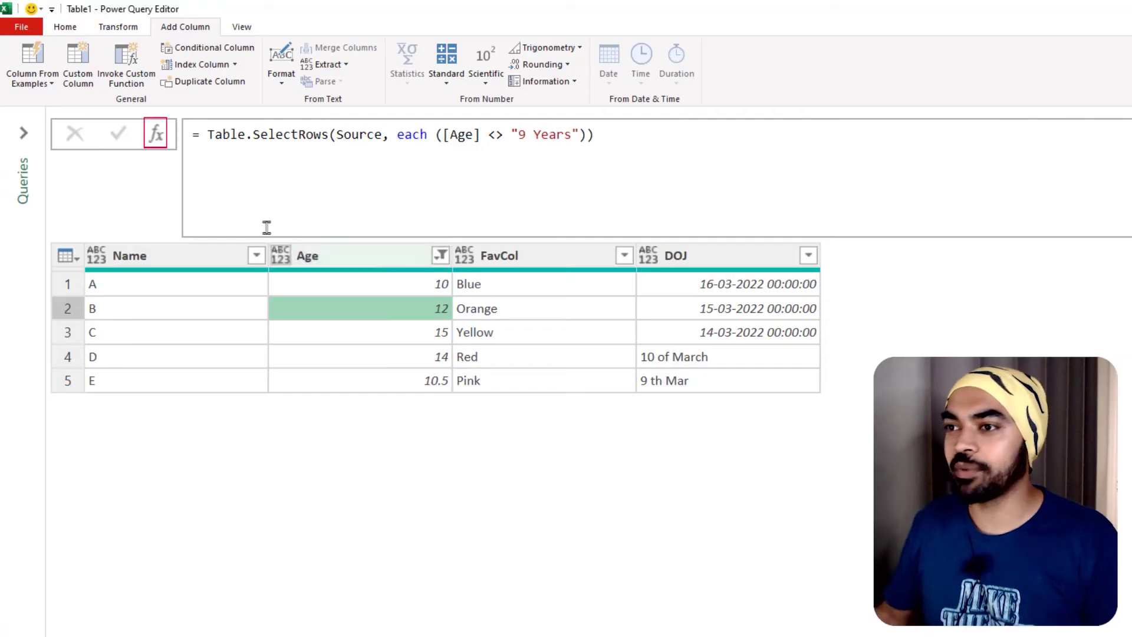
Add a custom step after Filtered Rows and begin its formula as Table.TransformColumns(#"Filtered Rows"
left_click(156, 133)
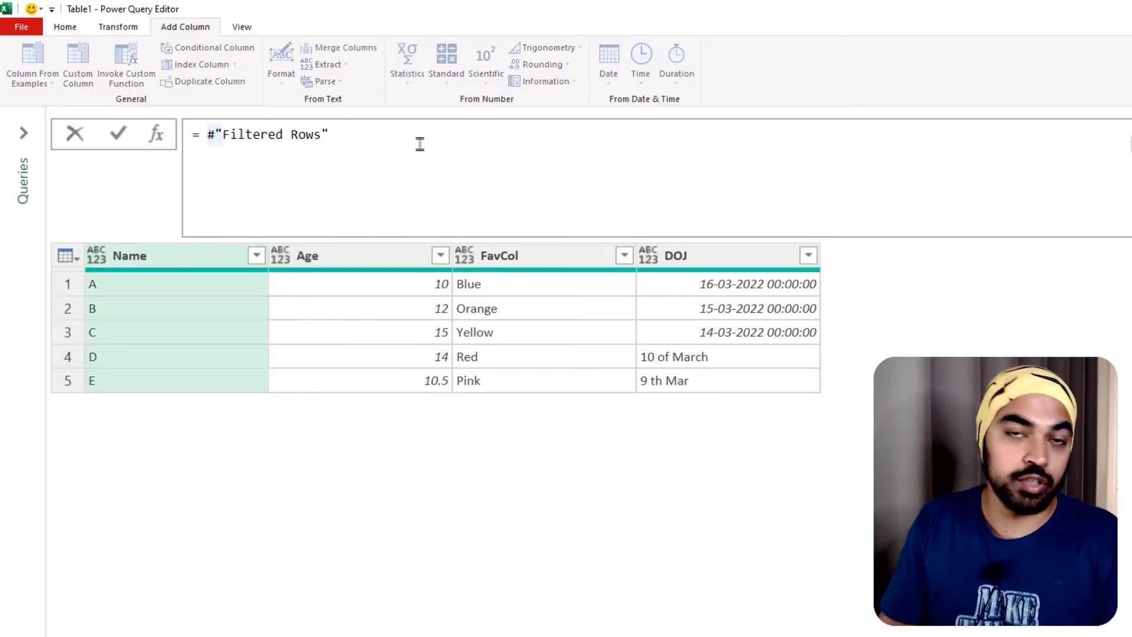
type("Table.T")
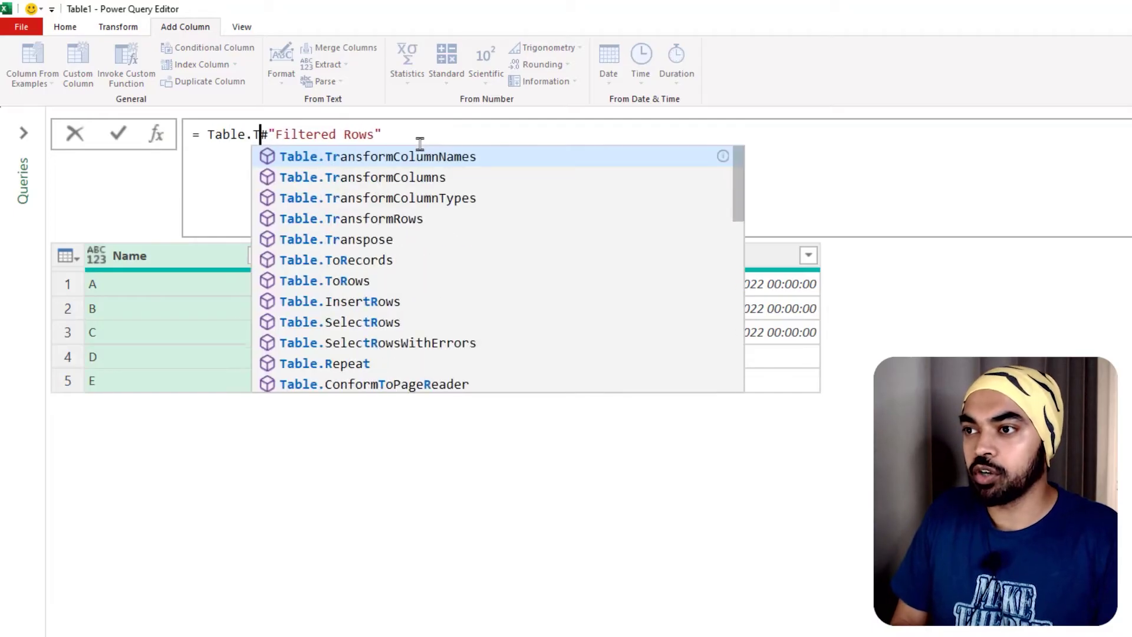
type("ransformColu")
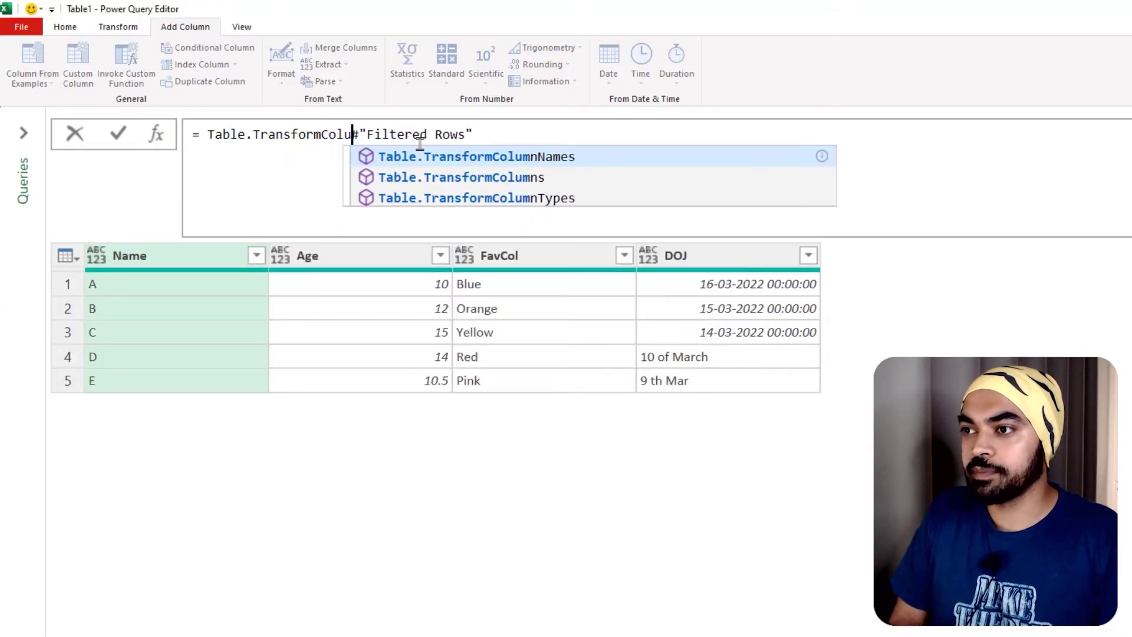
type("mns(")
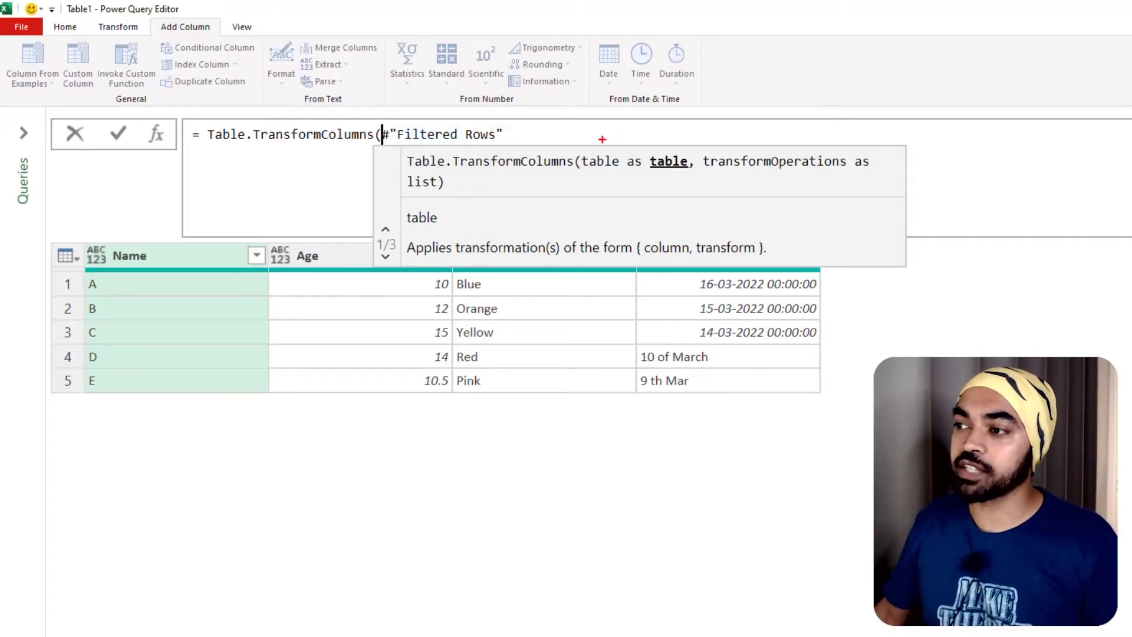
left_click_drag(587, 139, 686, 181)
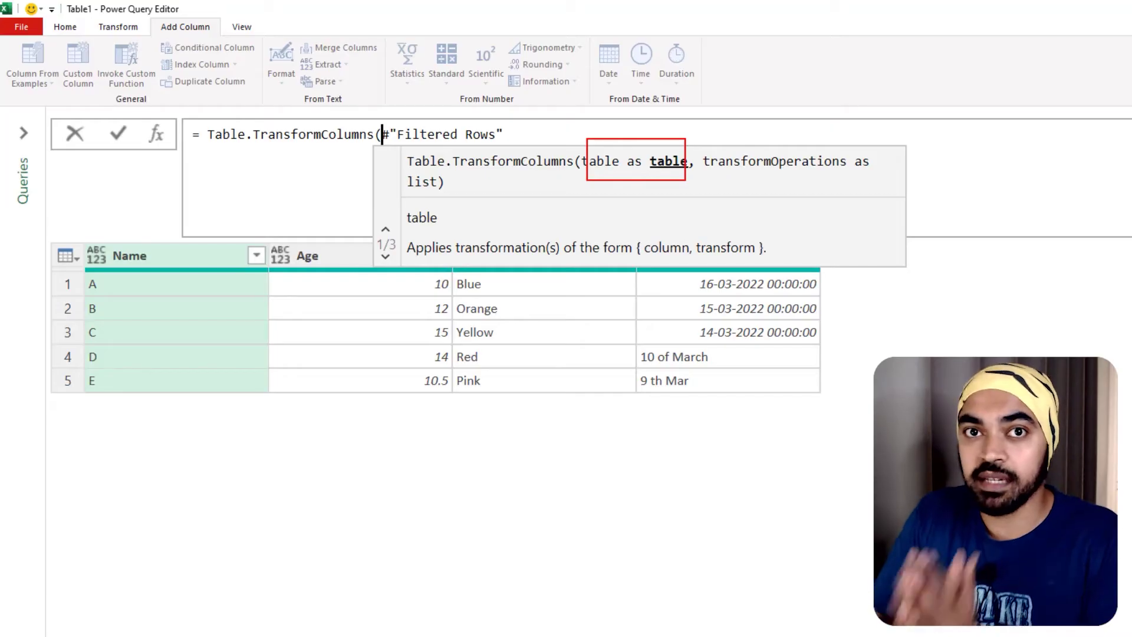
key("Return")
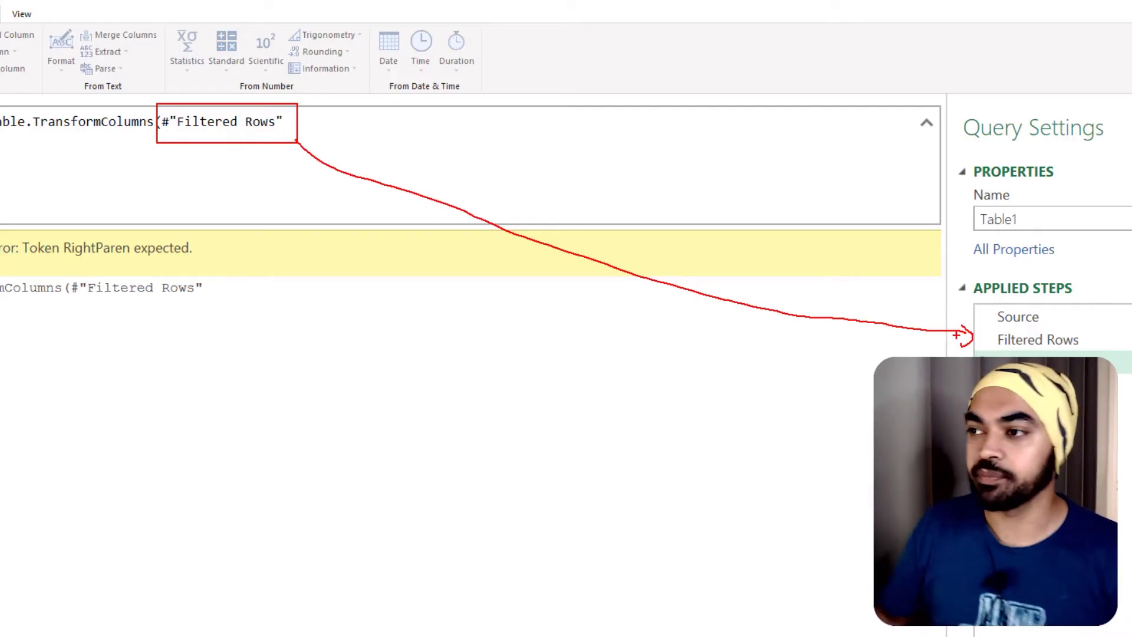
left_click(158, 121)
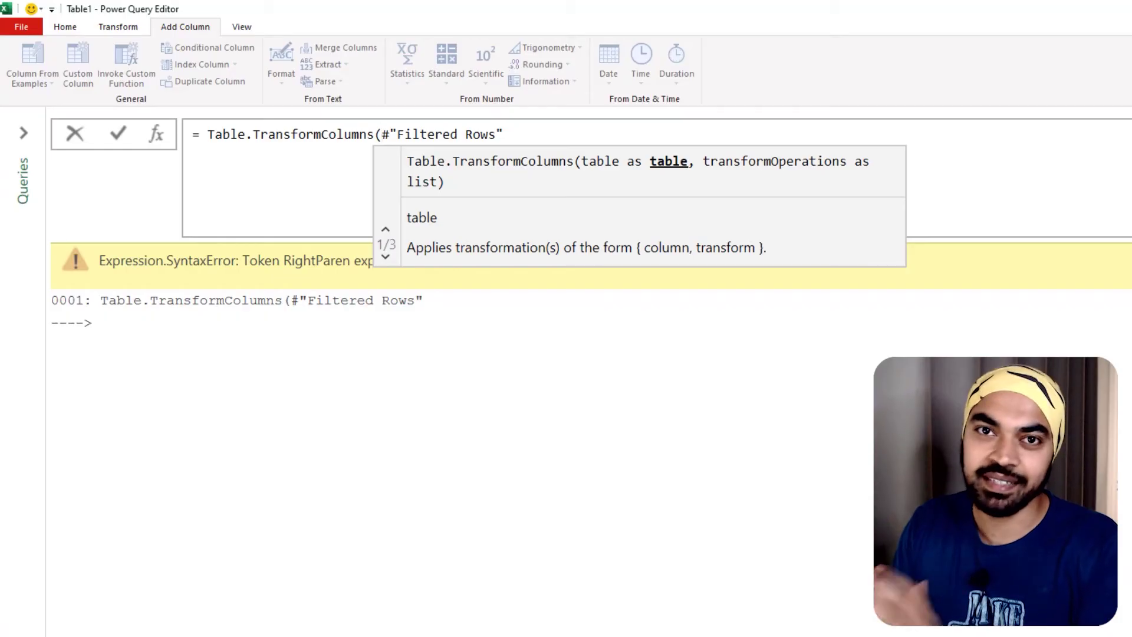
Add the transformation list argument with nested braces and "Age" as the column name, followed by a comma
left_click(533, 134)
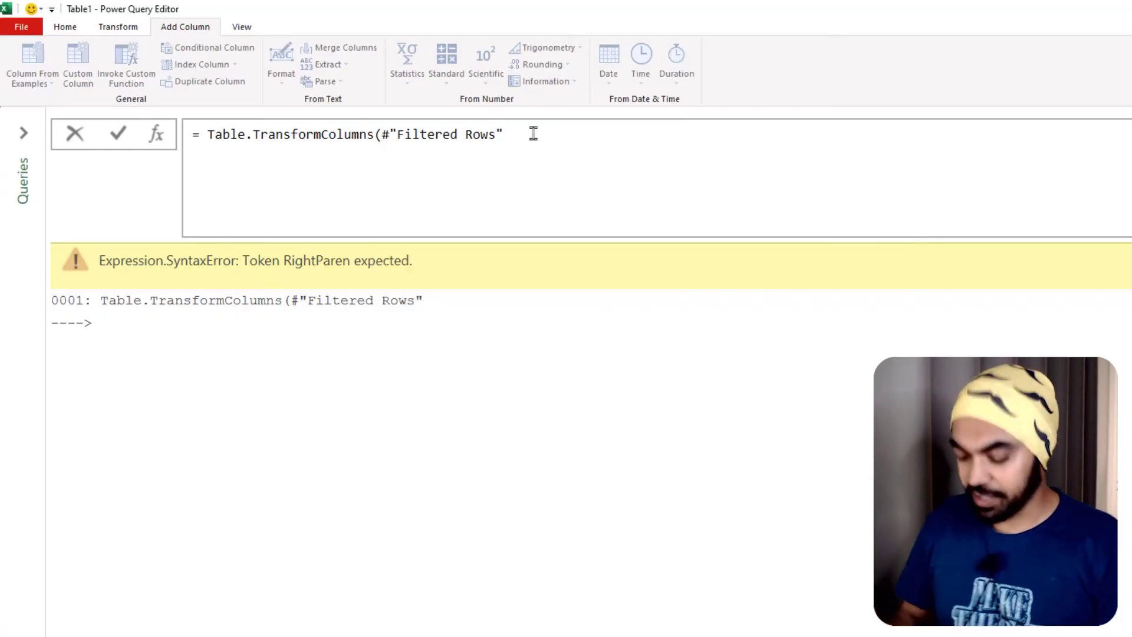
type(",")
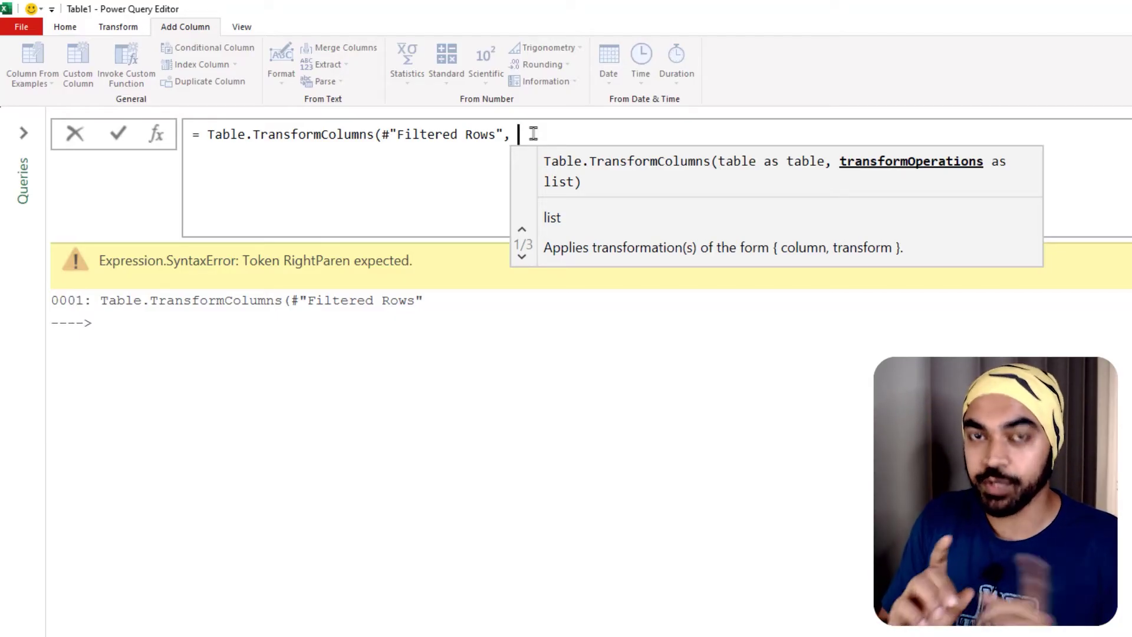
type("{")
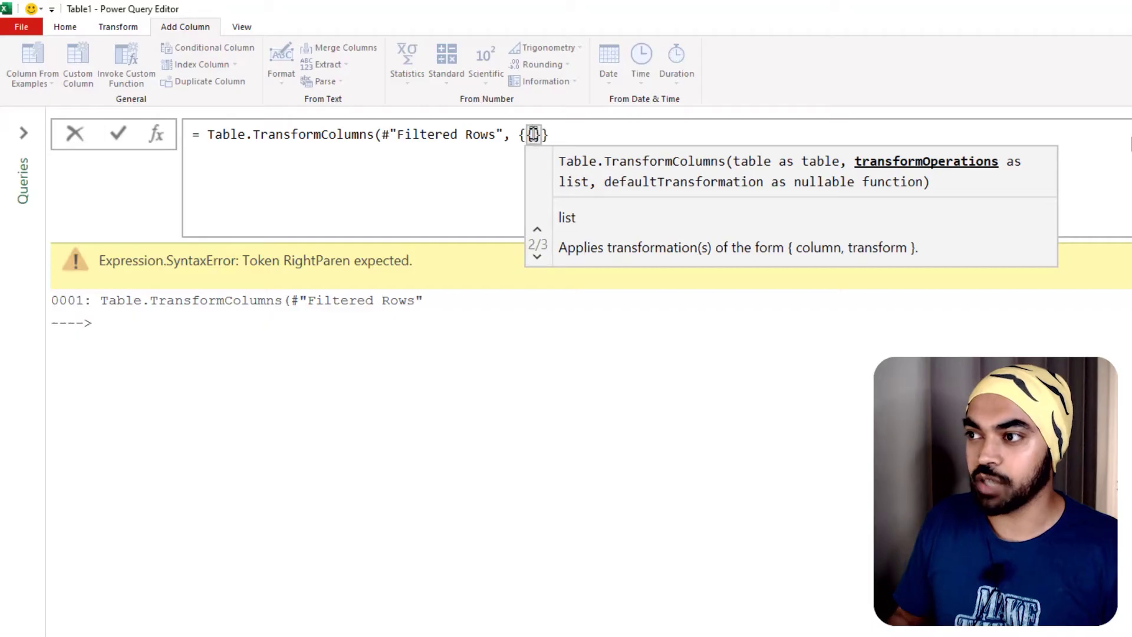
type("{\"")
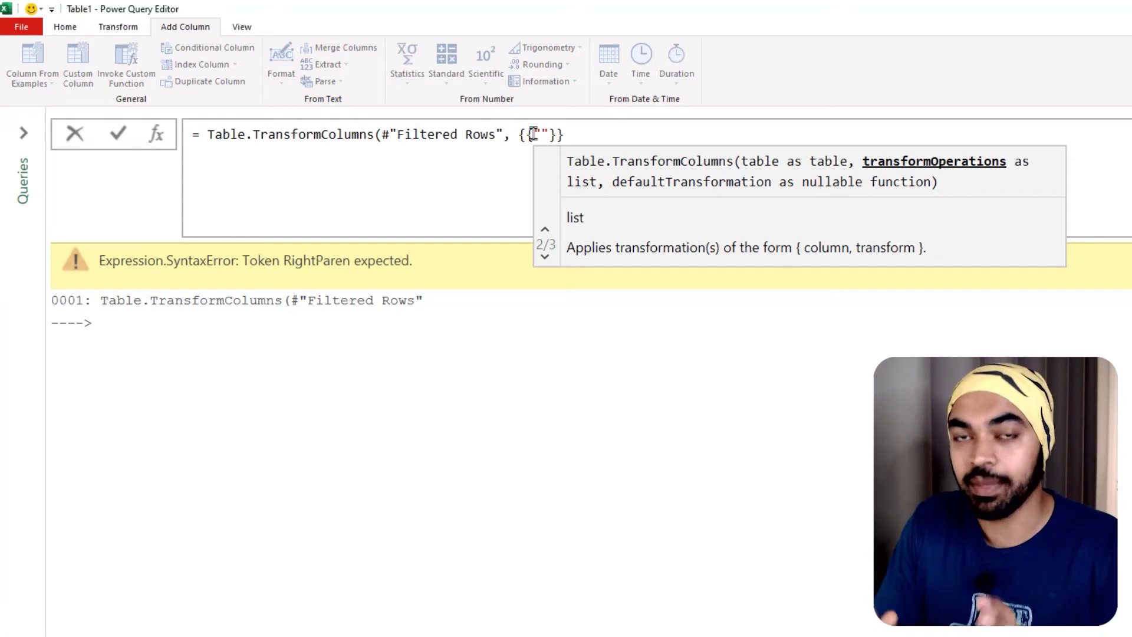
type("Age")
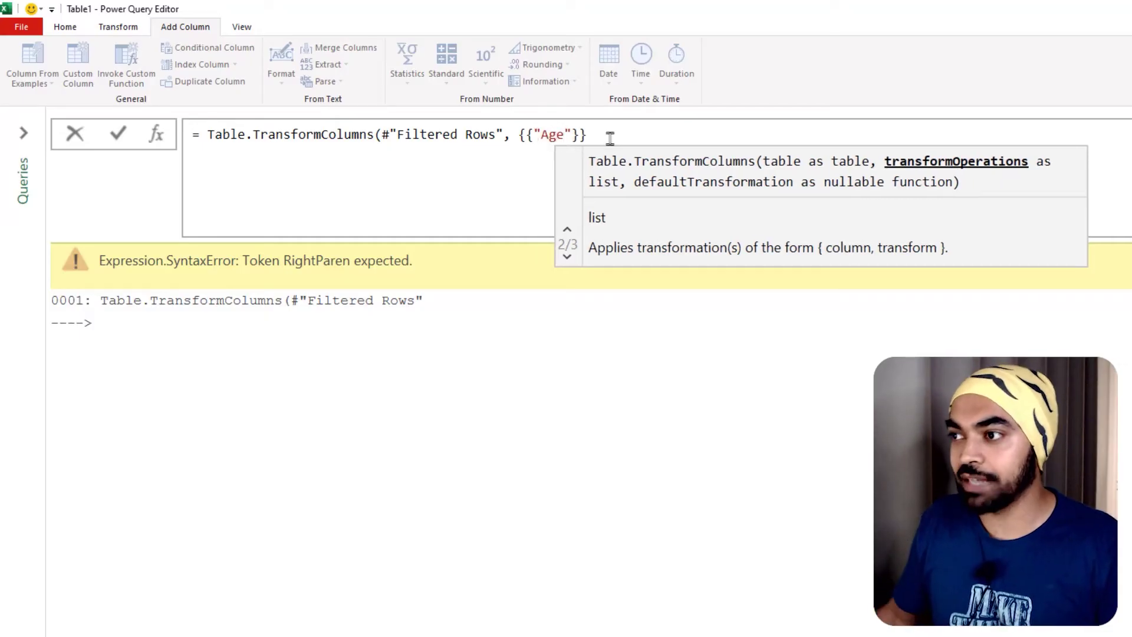
key("Right")
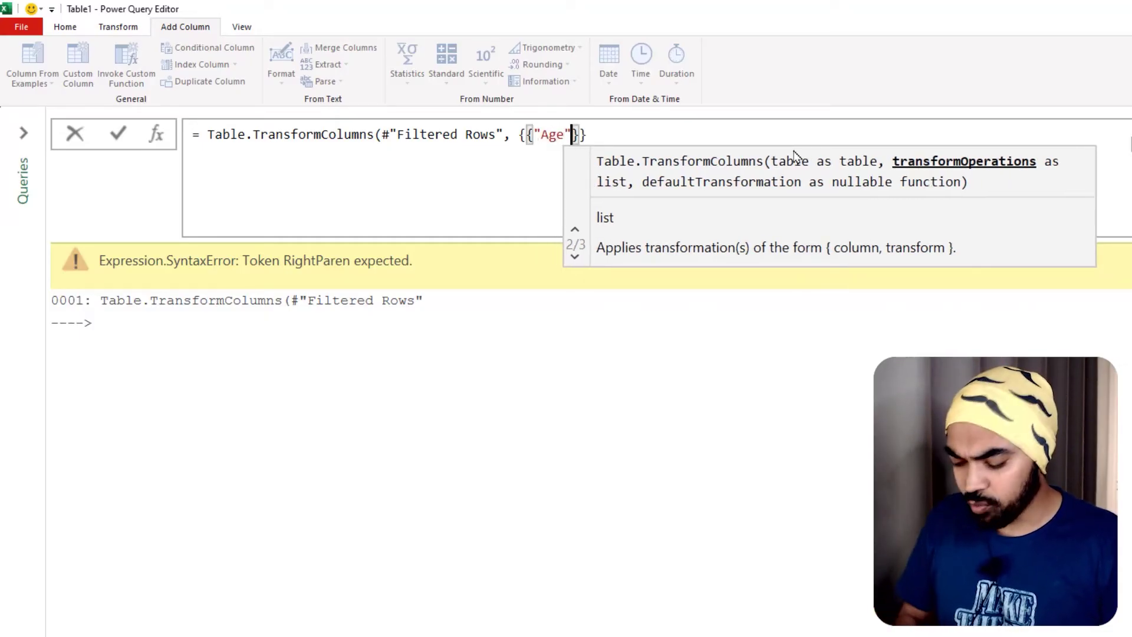
type(",")
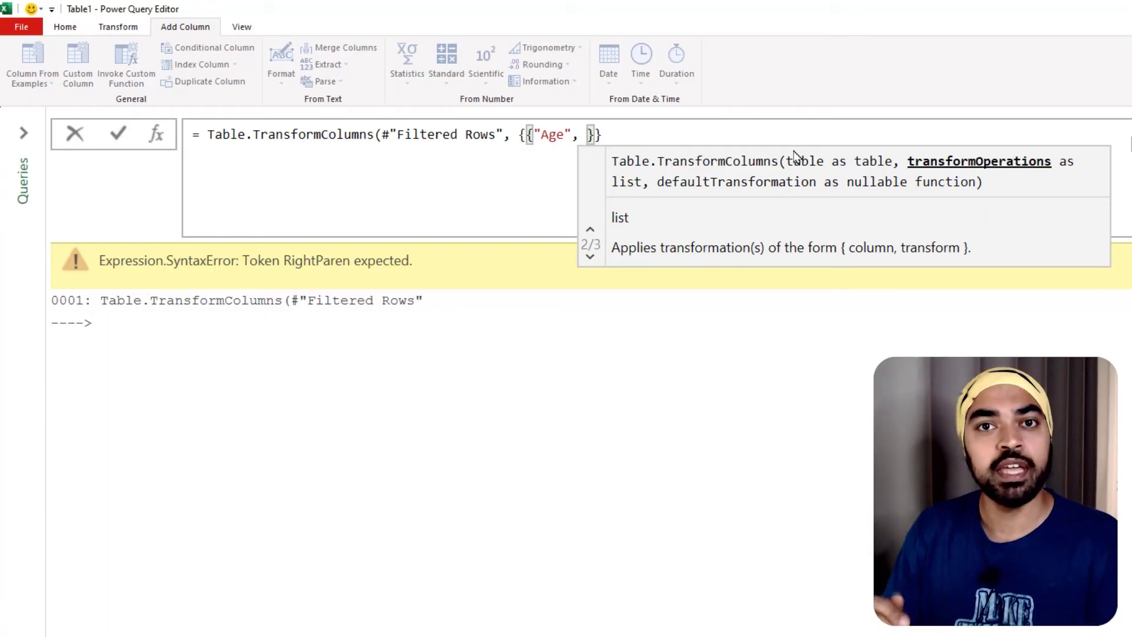
Enter the Age transformation condition as if _ >10 then true inside the inner braces
type("i")
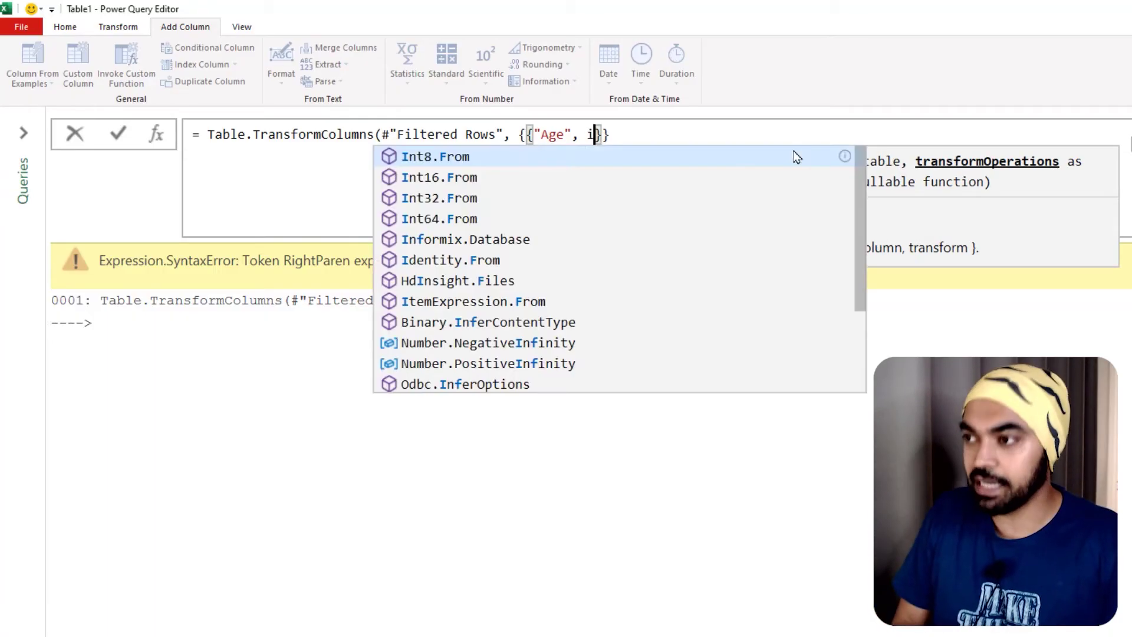
type("f ")
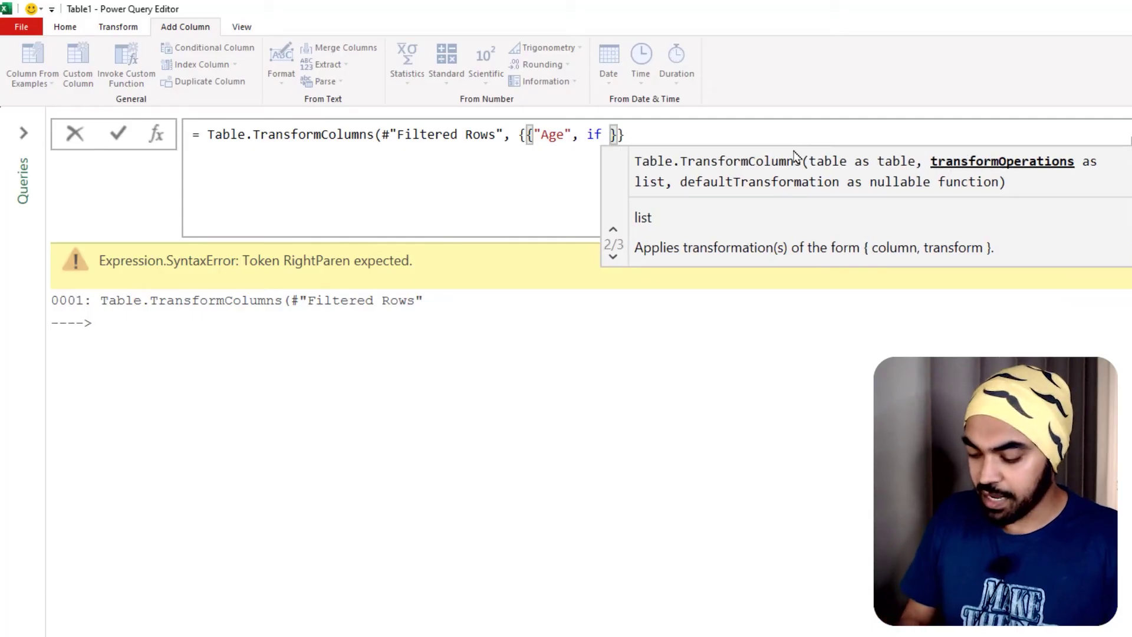
type("_")
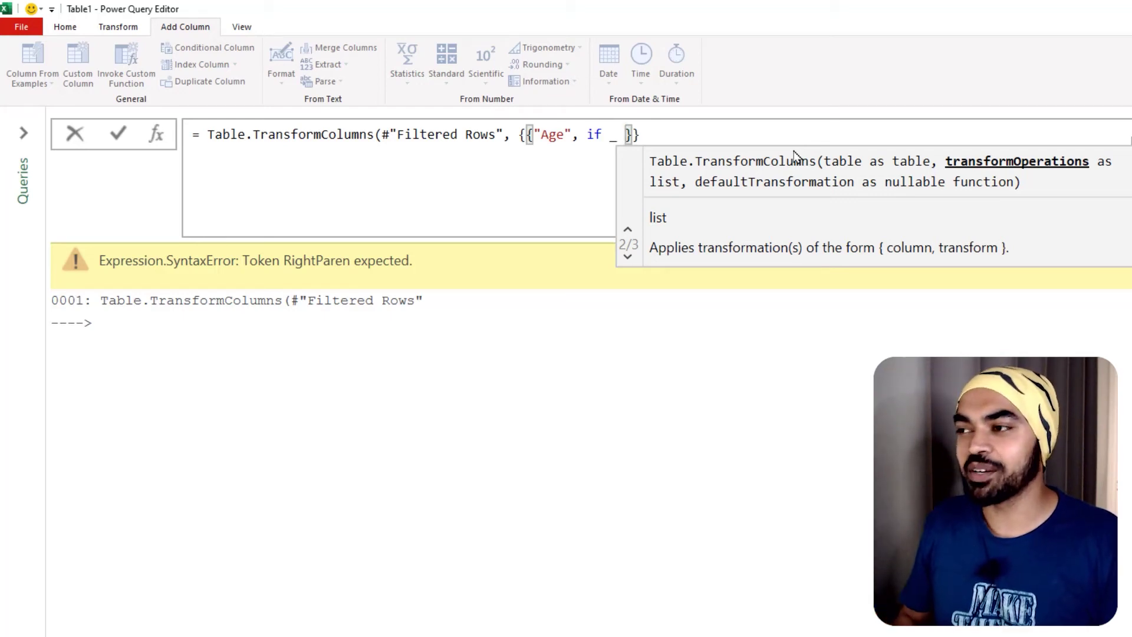
type(">10 ")
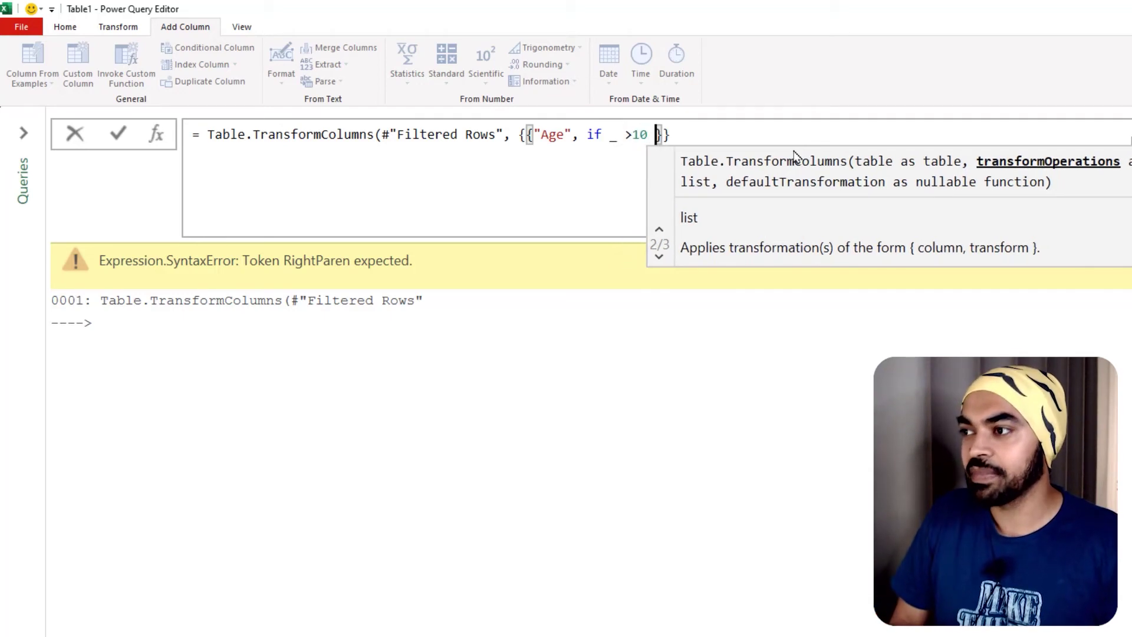
type("then ")
type("true tle")
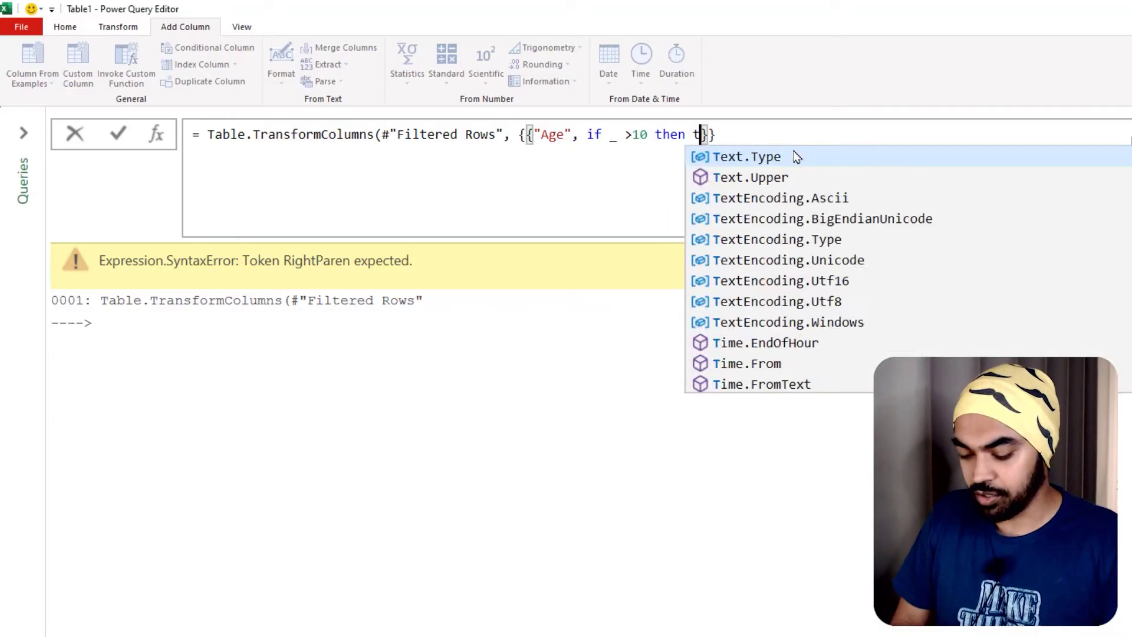
type("se")
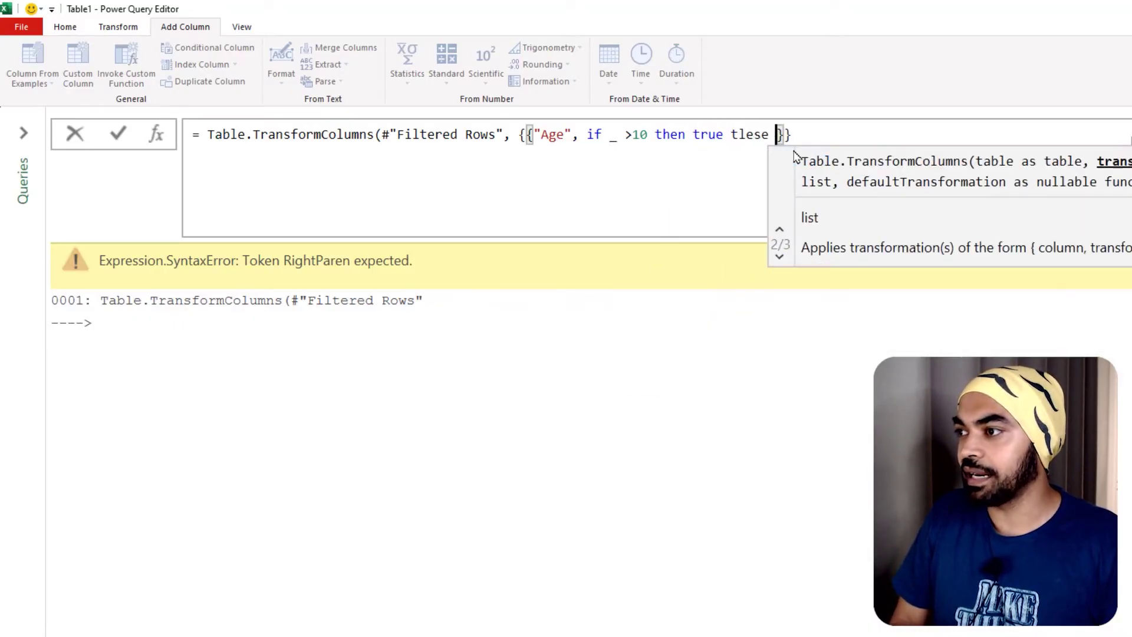
Complete the Age condition with else false and close the Table.TransformColumns formula with a parenthesis
key("BackSpace")
key("BackSpace")
key("BackSpace")
key("BackSpace")
key("BackSpace")
key("BackSpace")
type("else ")
type("fals")
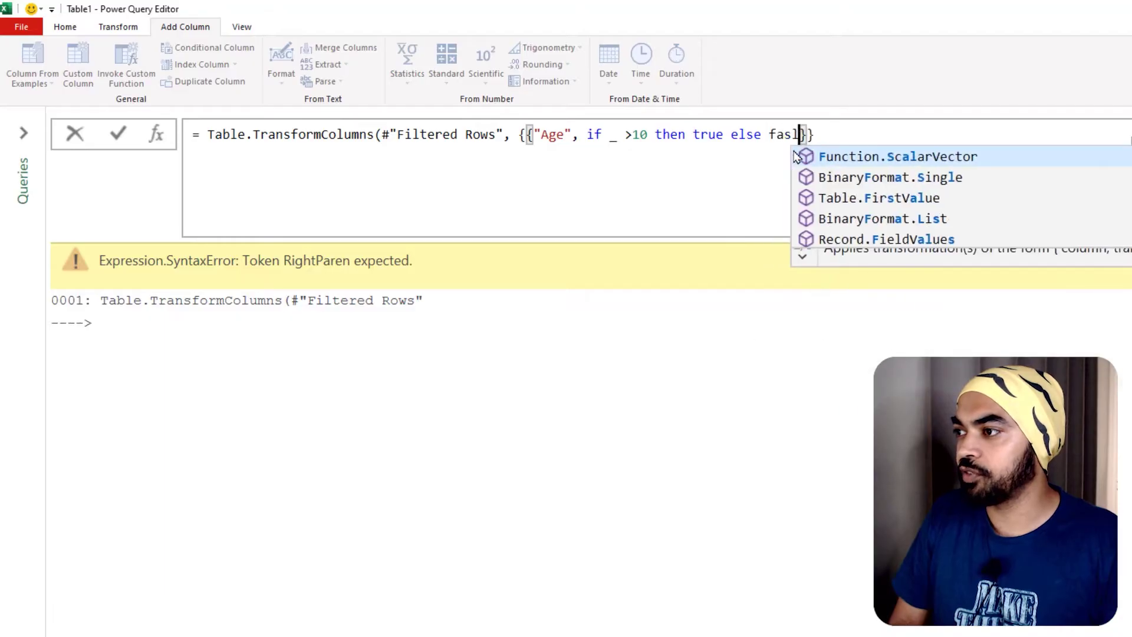
type("e")
key("BackSpace")
key("BackSpace")
key("BackSpace")
type("lse")
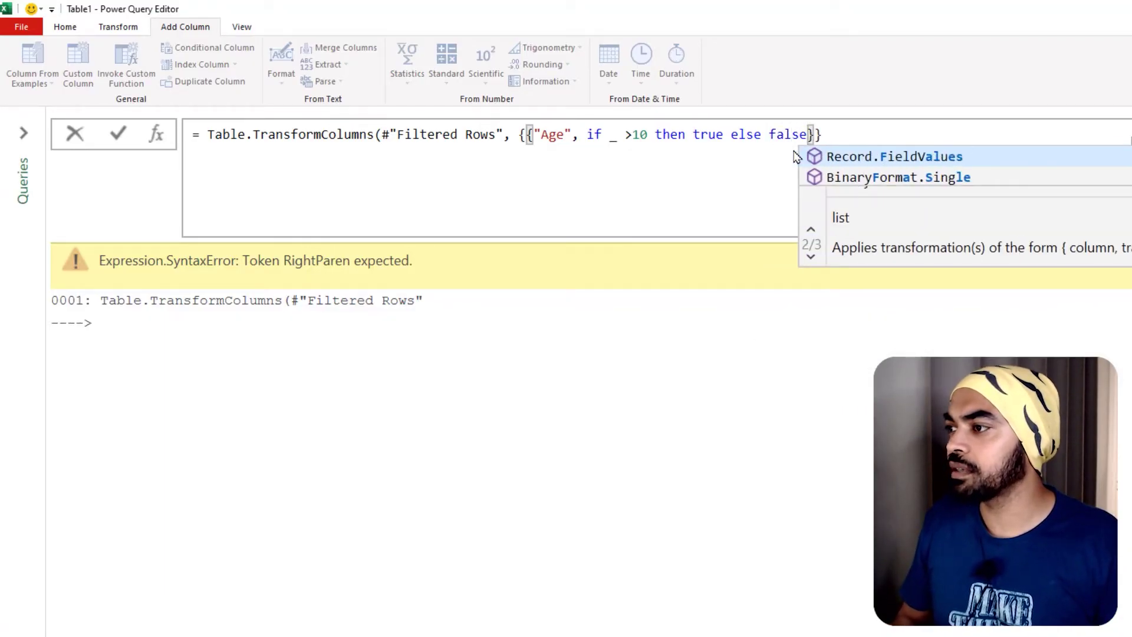
key("End")
type(")")
Insert the each keyword before the if condition of the Age transformation and apply the formula
key("ctrl+Left")
key("ctrl+Left")
key("ctrl+Left")
key("ctrl+Left")
key("ctrl+Left")
key("ctrl+Left")
key("ctrl+Left")
key("ctrl+Left")
key("ctrl+Left")
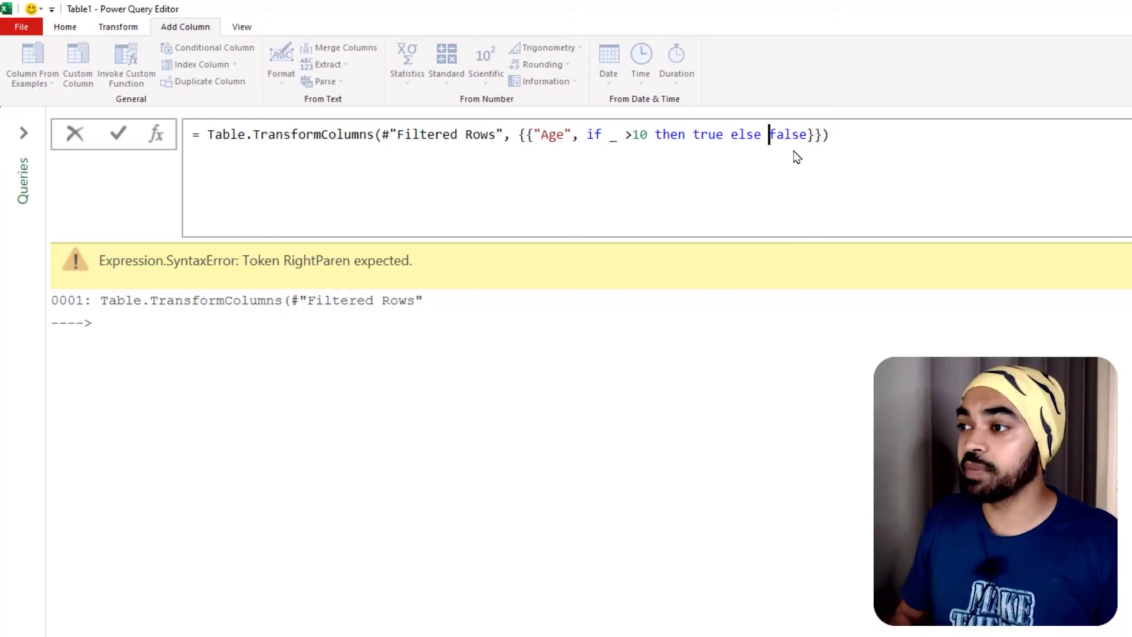
key("ctrl+Left")
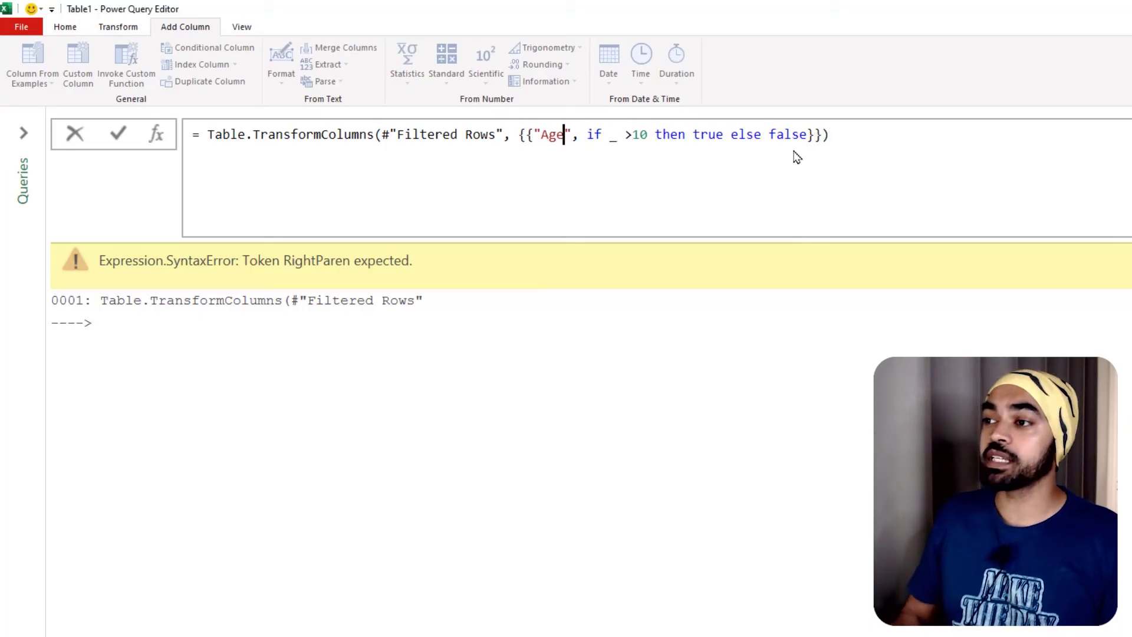
key("Right")
key("Right")
key("Right")
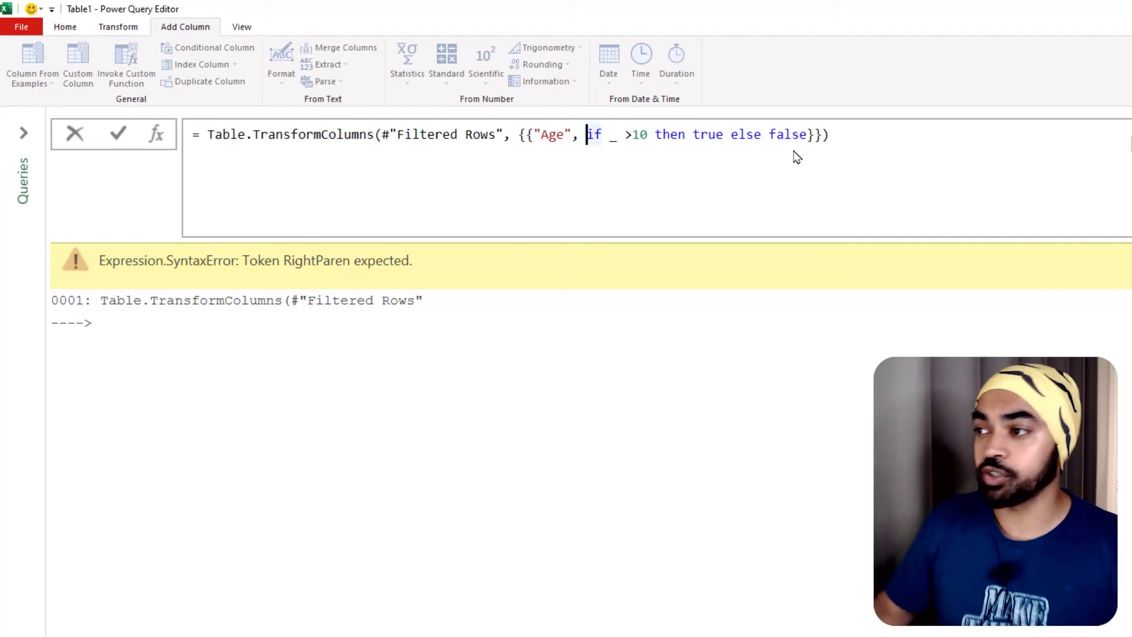
mouse_move(652, 156)
left_mouse_down()
mouse_move(646, 186)
mouse_move(667, 159)
left_mouse_up()
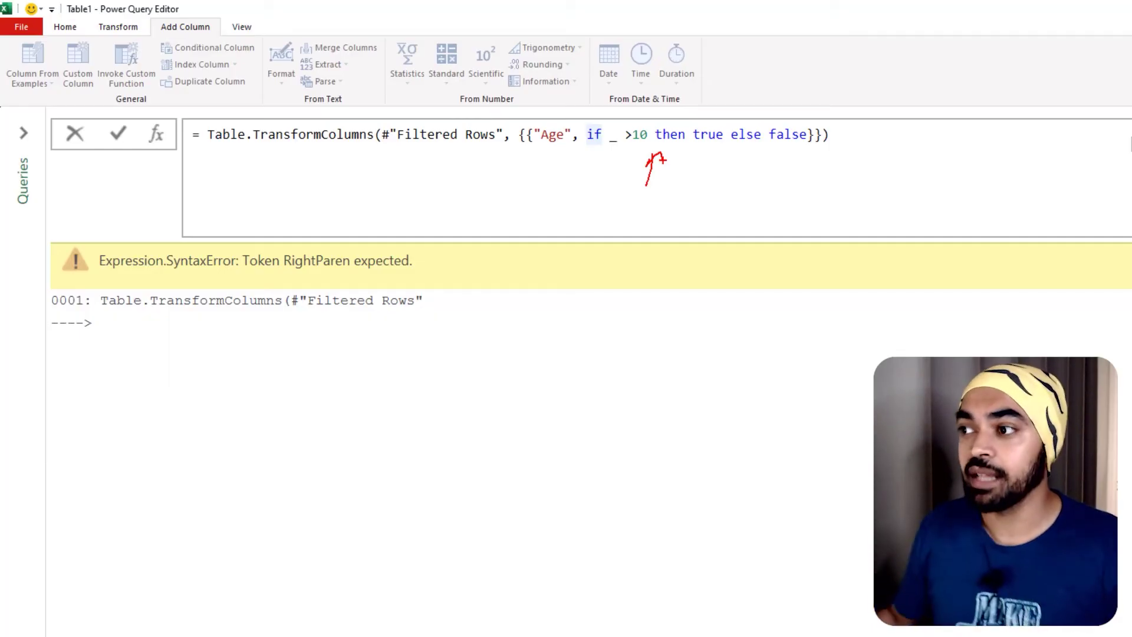
key("Return")
type("each")
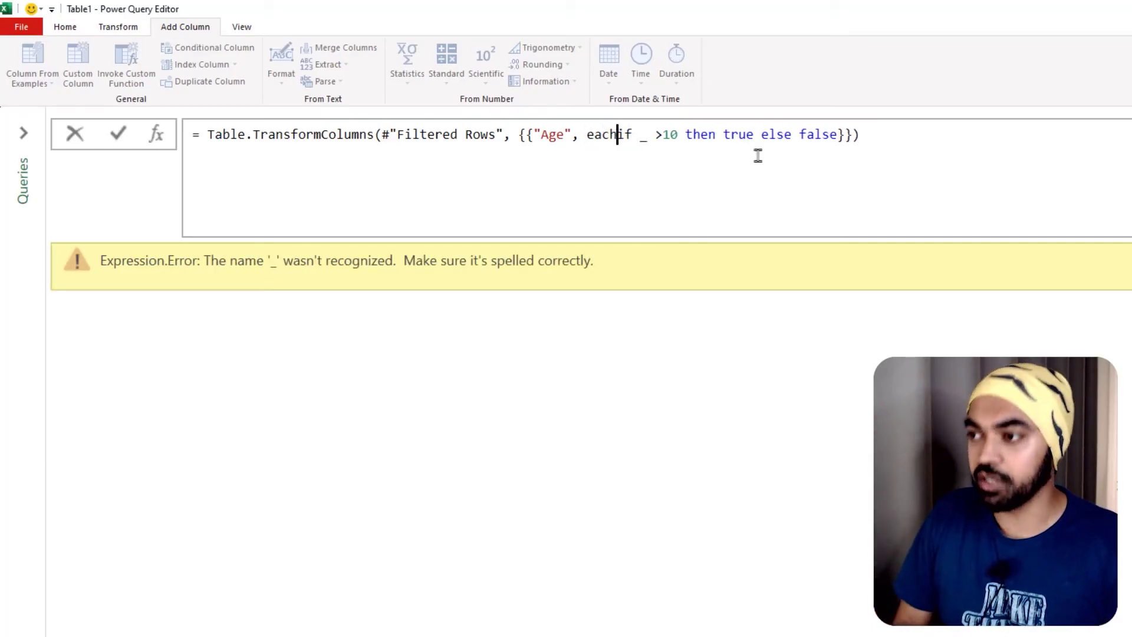
key("Return")
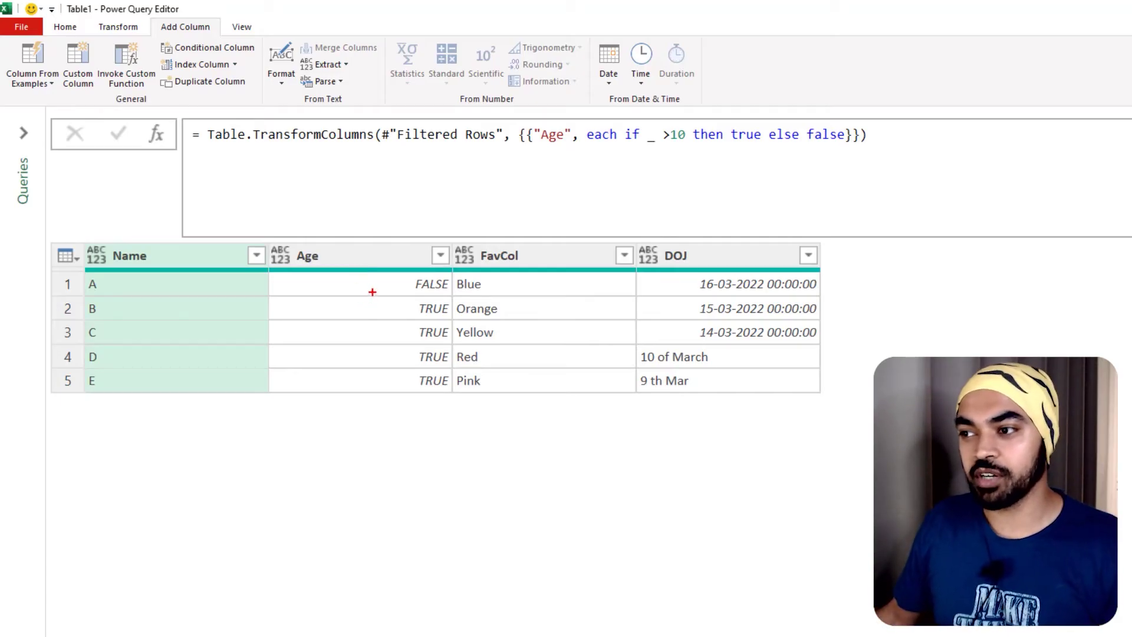
Examine the transformed values in the Age column row by row
left_click_drag(405, 269, 441, 268)
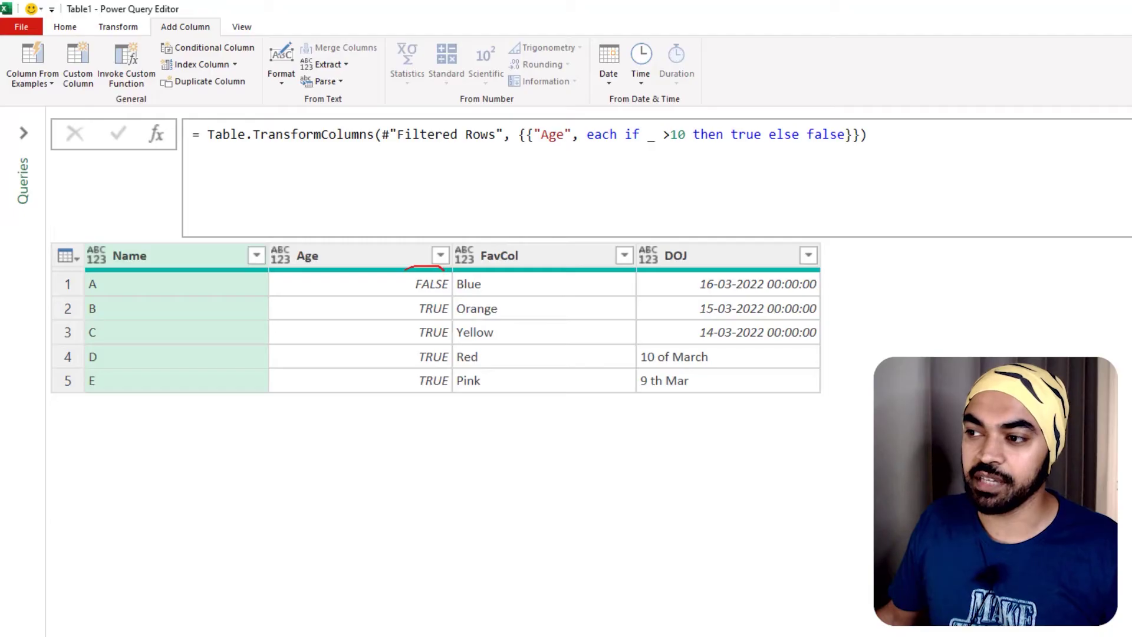
left_click_drag(388, 317, 394, 312)
left_click_drag(383, 358, 388, 352)
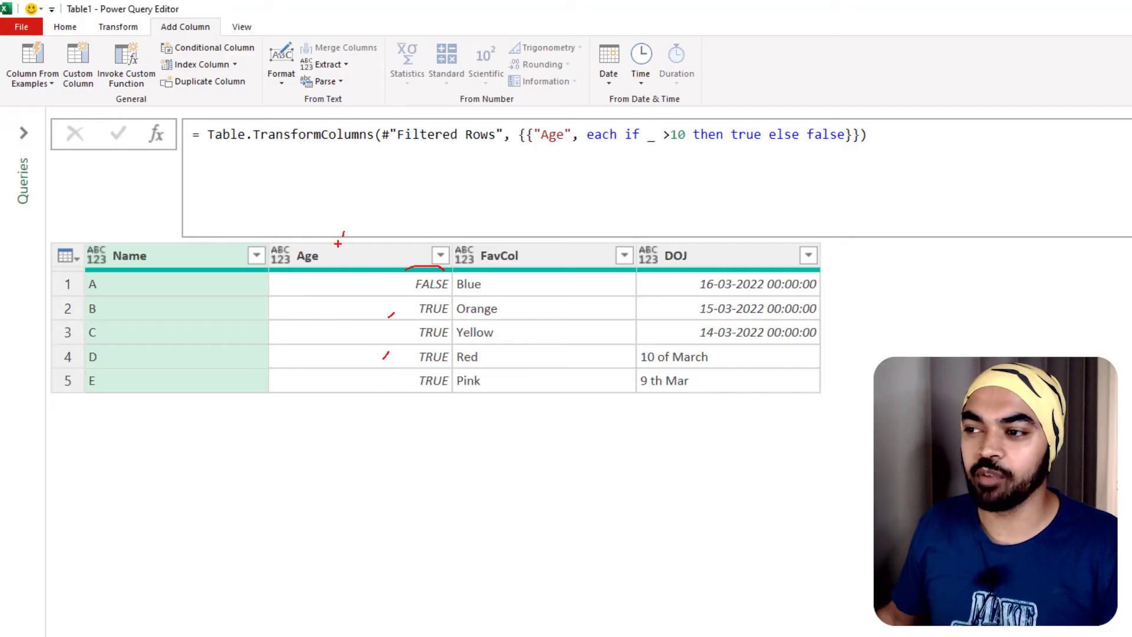
left_click_drag(340, 247, 395, 315)
left_click_drag(395, 269, 354, 331)
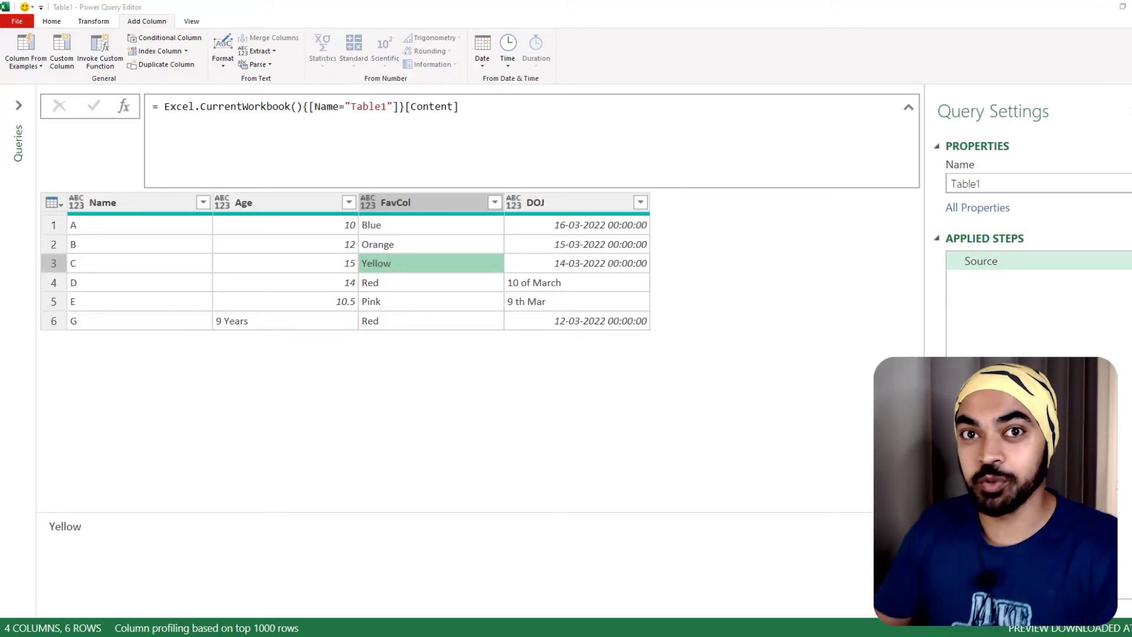
Examine the inconsistent text entries in the Age and DOJ columns of the Source step
left_click(294, 202)
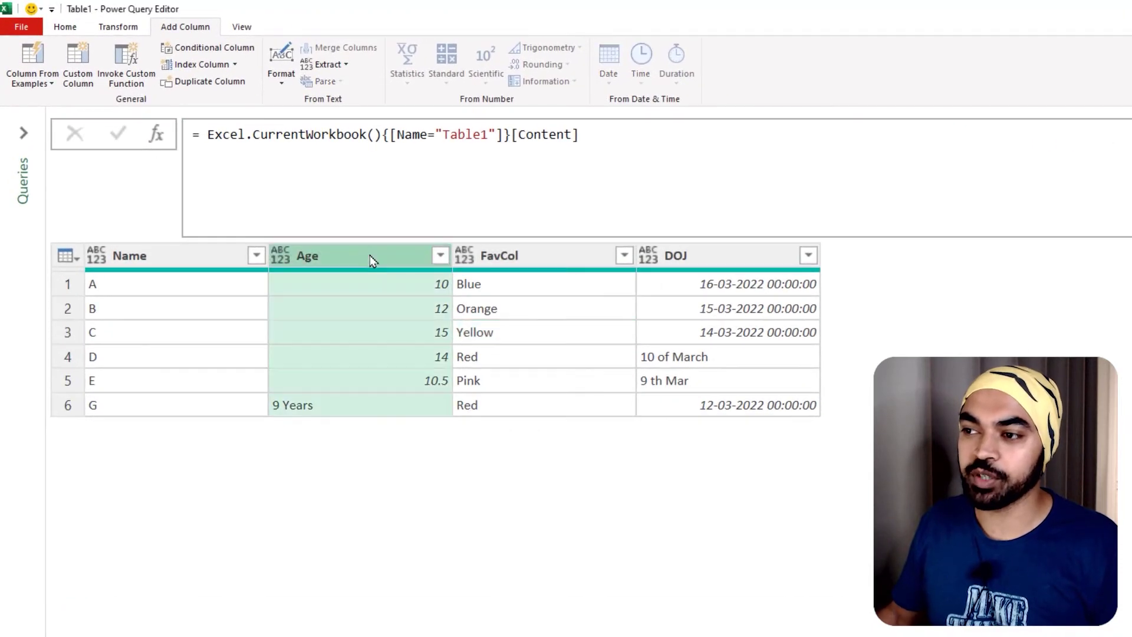
left_click(731, 266)
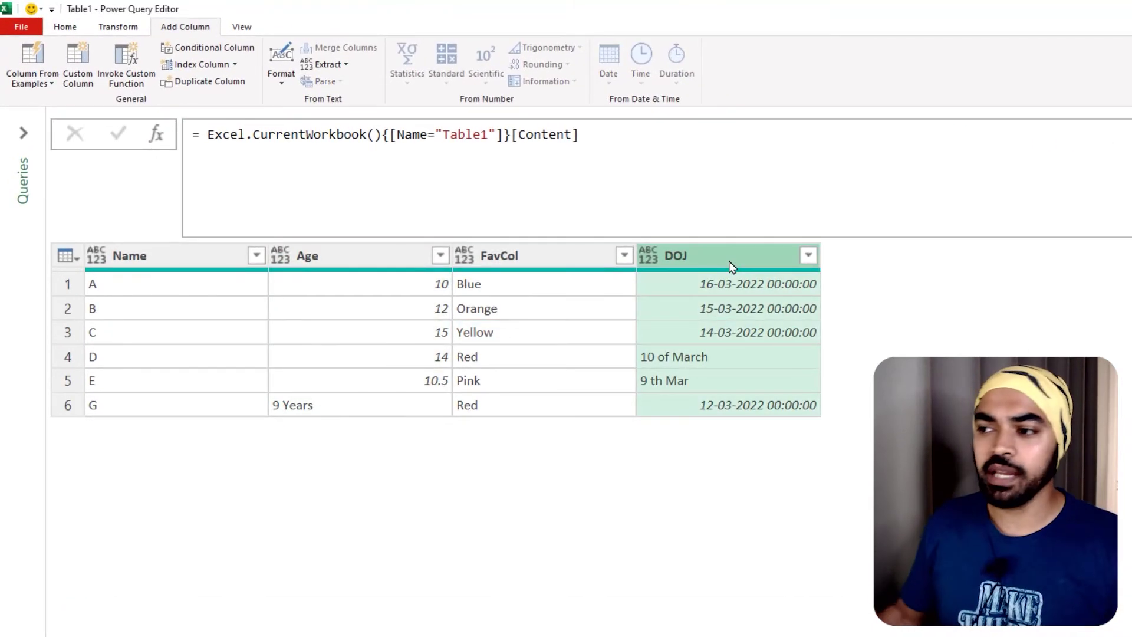
left_click_drag(264, 392, 326, 414)
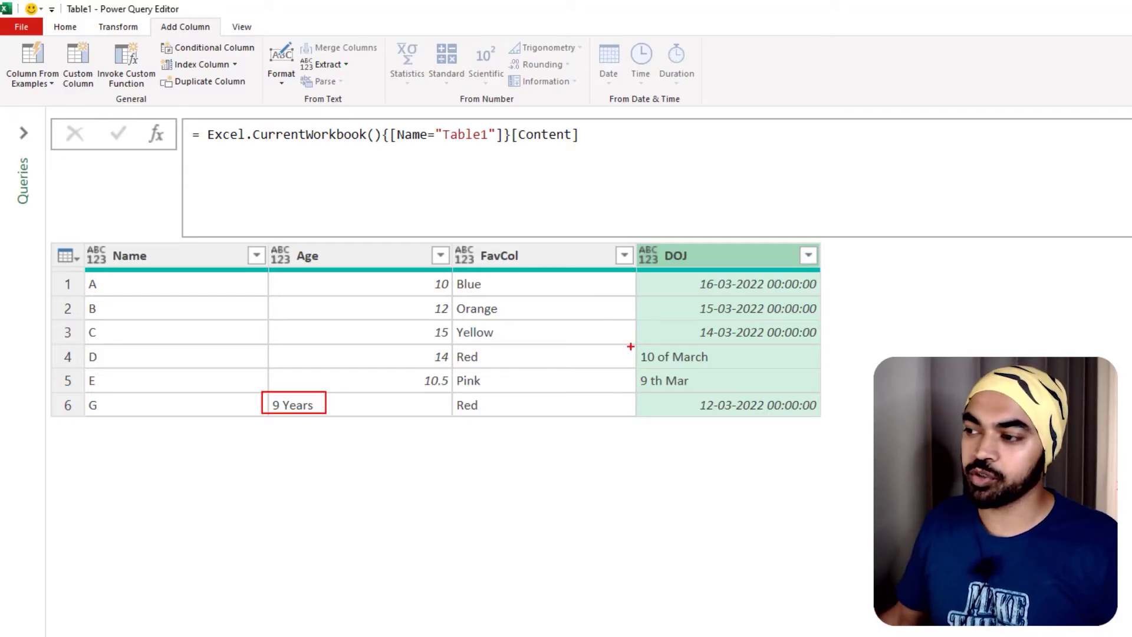
left_click_drag(630, 347, 725, 368)
left_click_drag(631, 364, 704, 390)
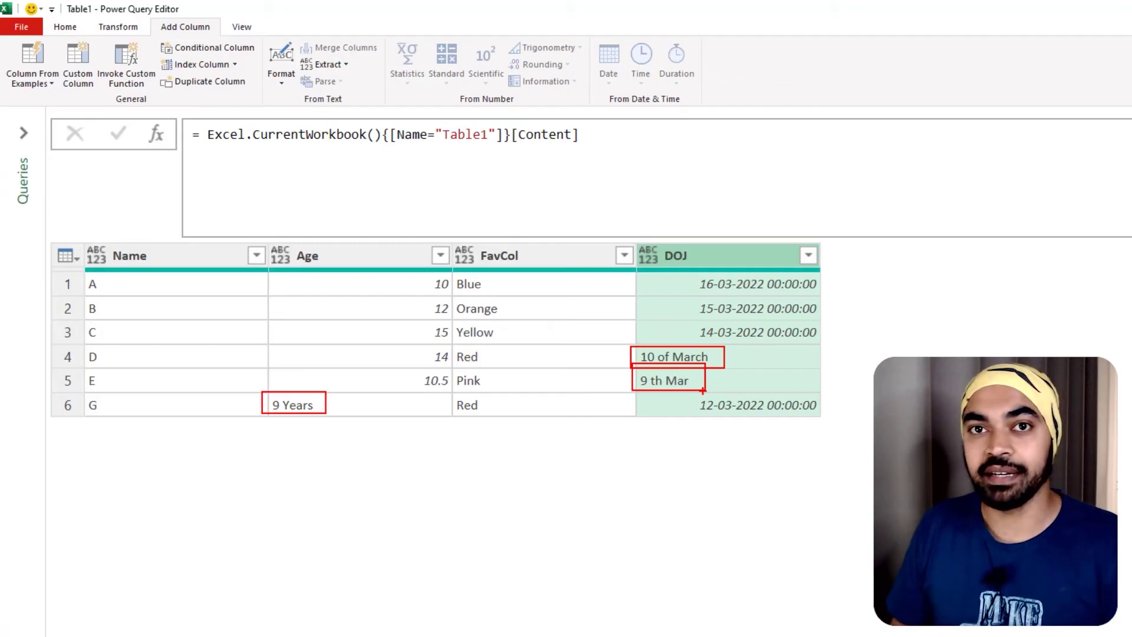
Compare the first and last Age entries and check the DOJ column in the Source step
key("Escape")
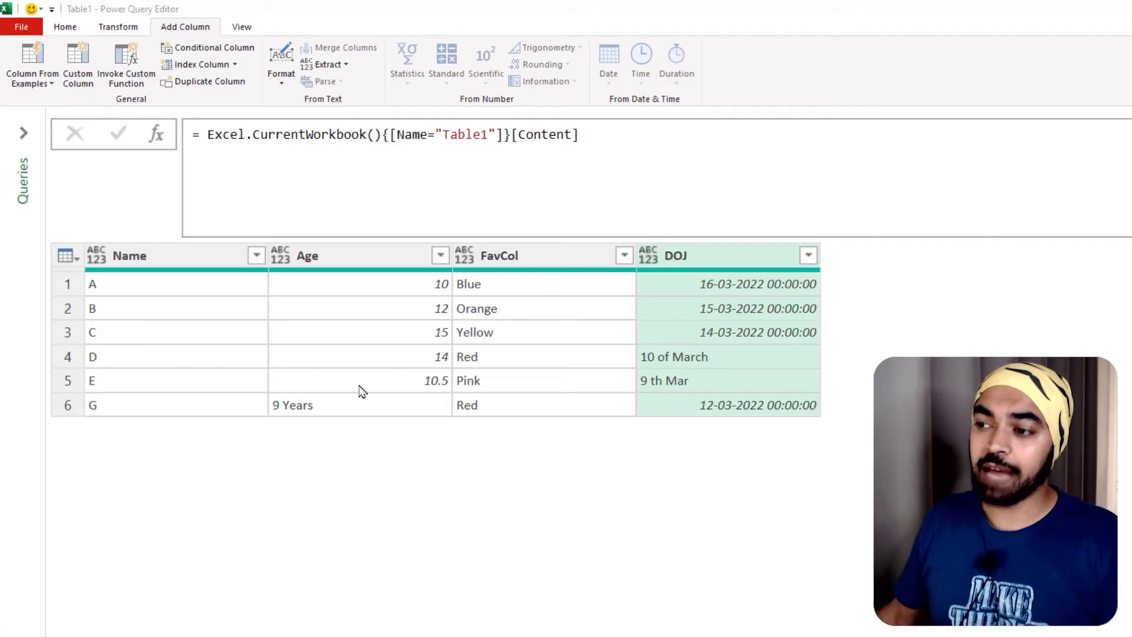
left_click_drag(361, 387, 375, 294)
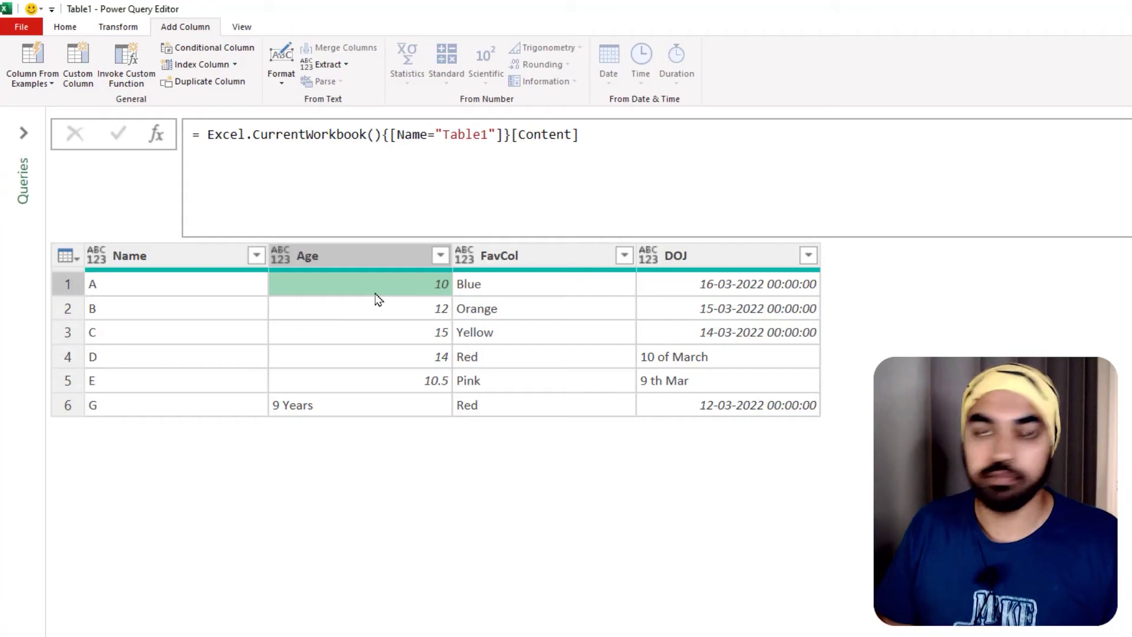
left_click(387, 412)
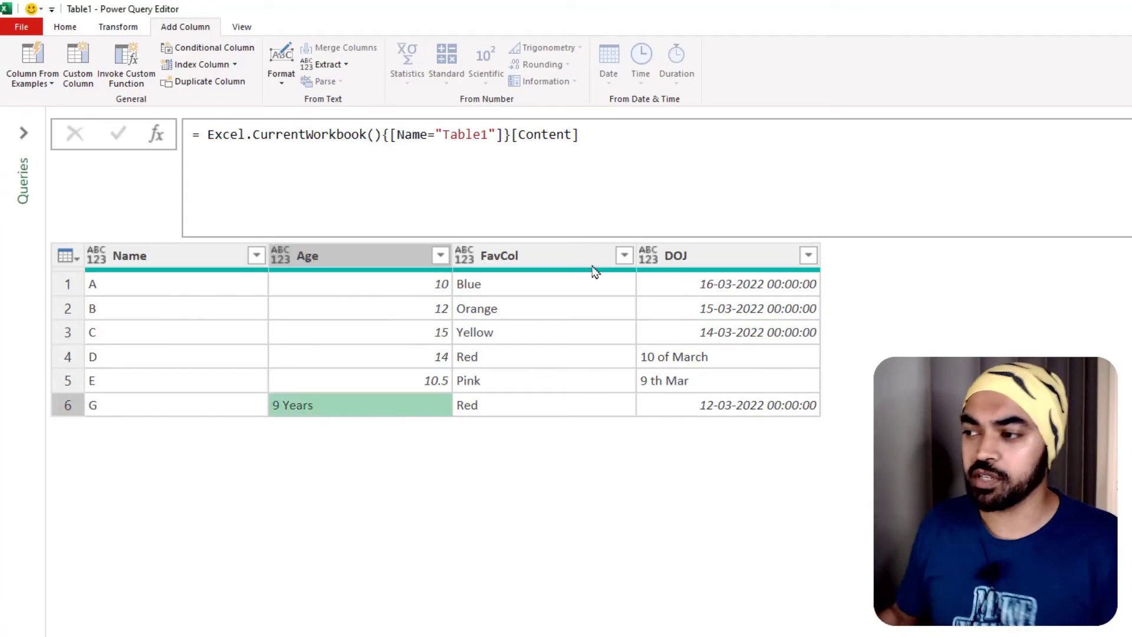
left_click(739, 258)
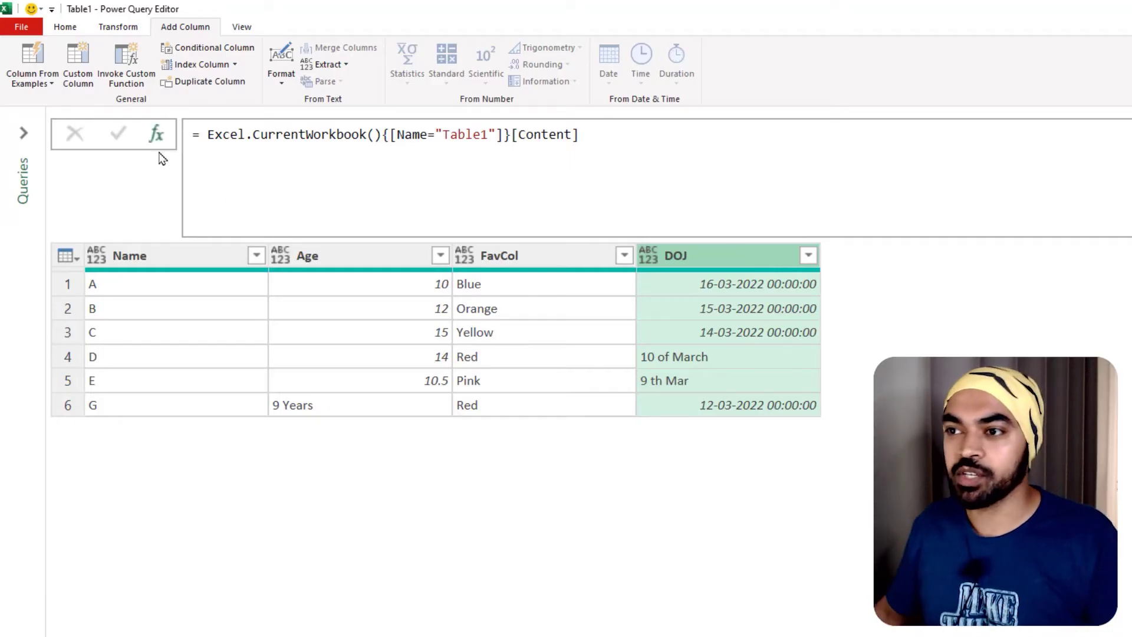
Add a custom step after Source and begin a Table.TransformColumns formula with Source as its first argument
left_click(157, 134)
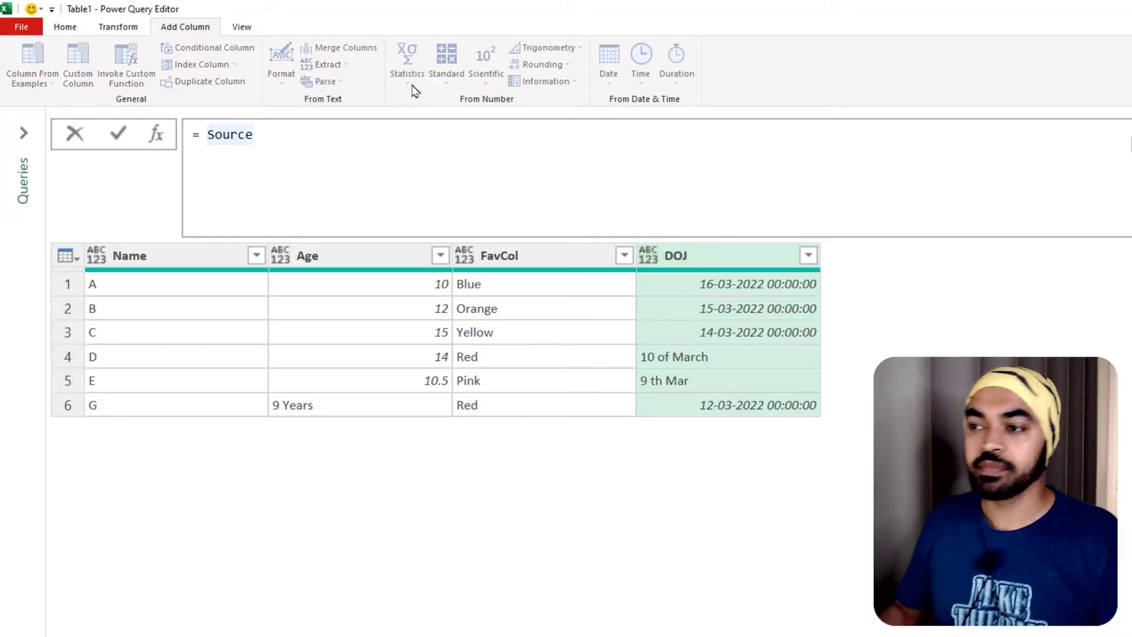
type("Table.Tr")
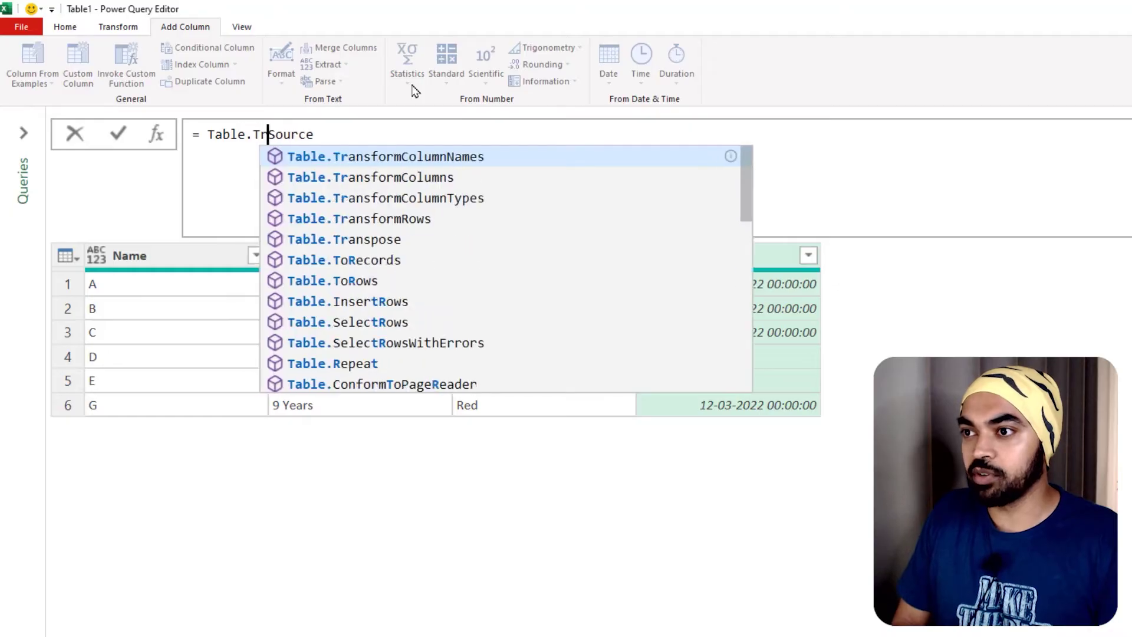
type("ansform")
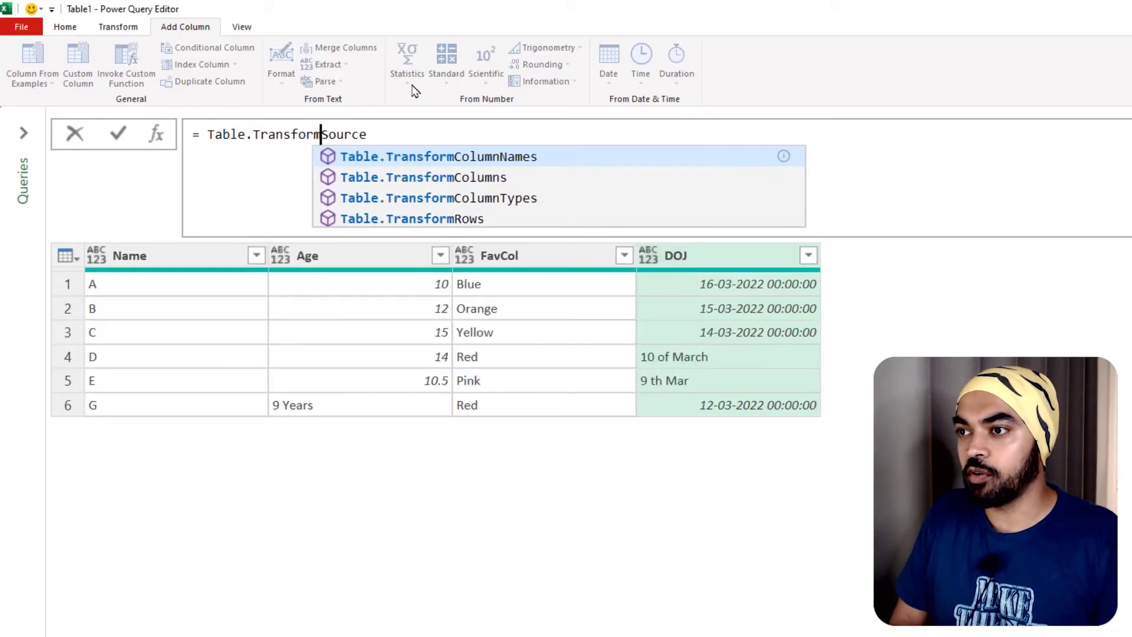
type("Columns")
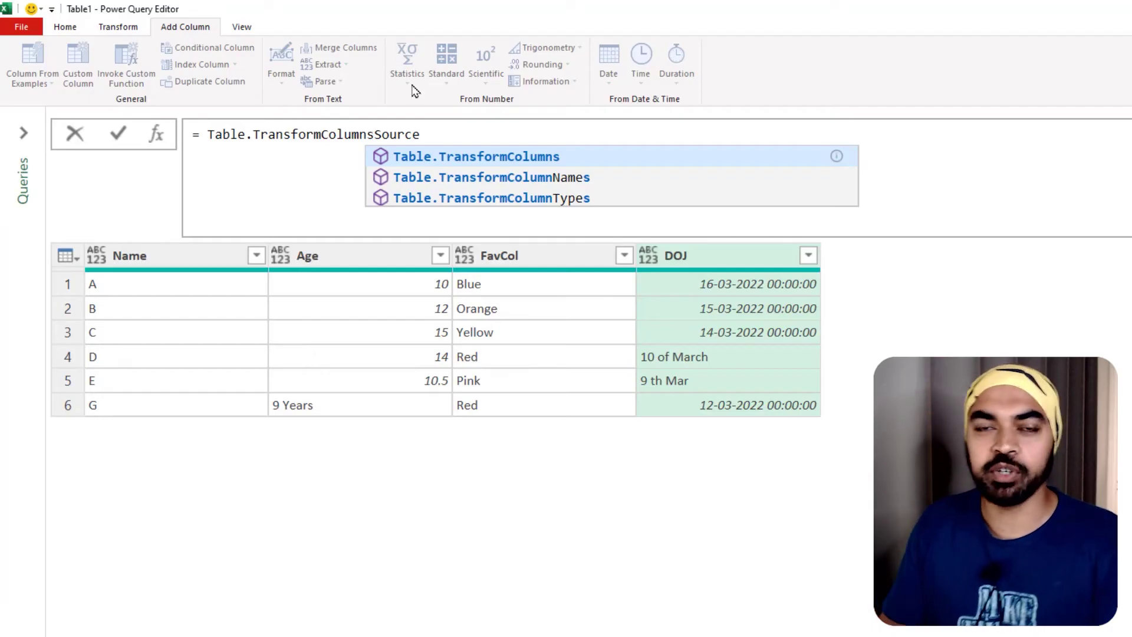
key("Escape")
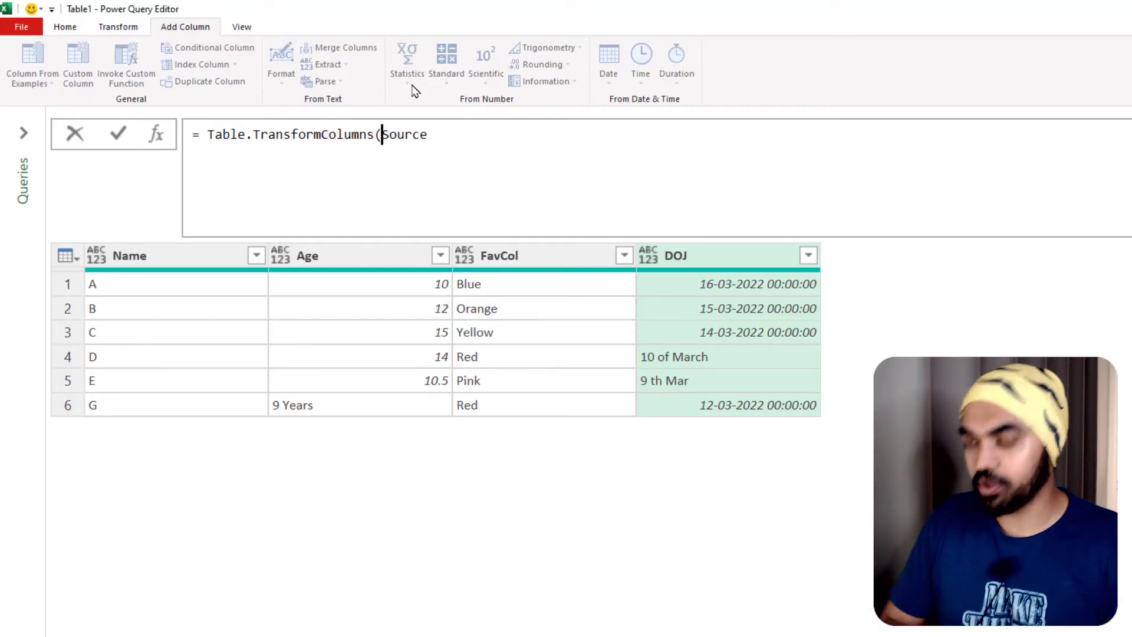
type("(")
key("Return")
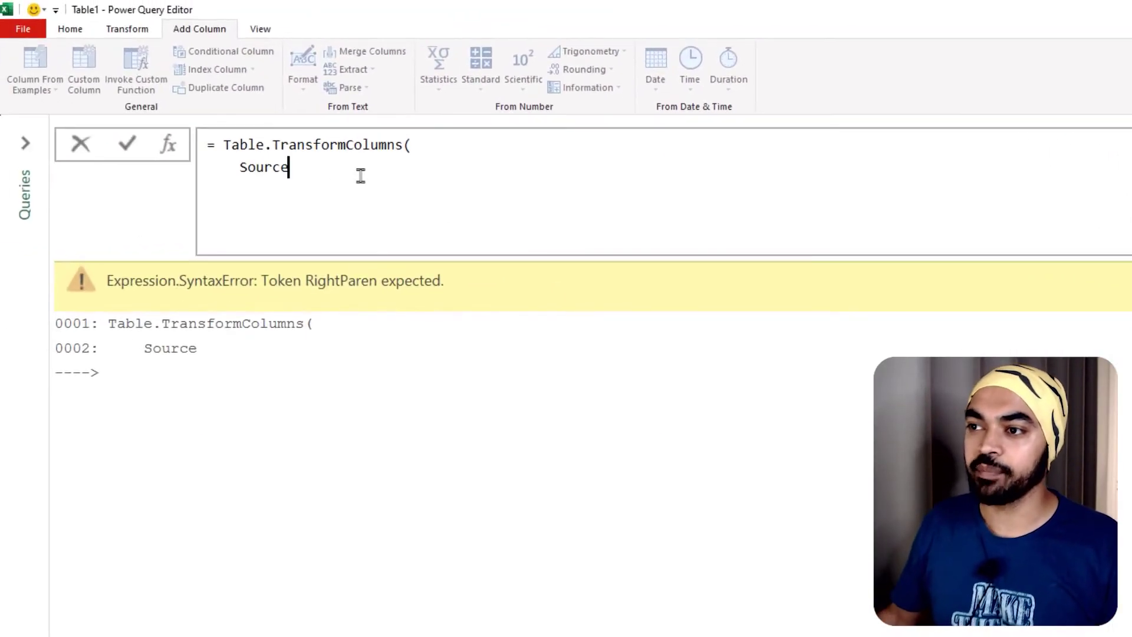
type(",")
key("Return")
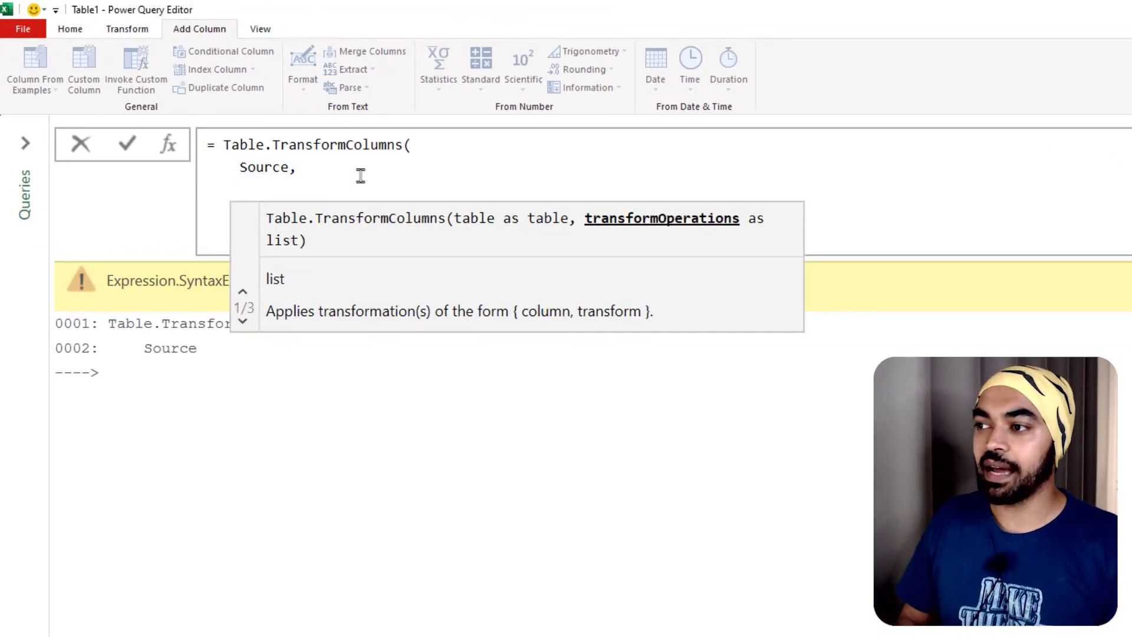
Add a nested transformation list for the "Age" column as the second argument of the formula
type("{{")
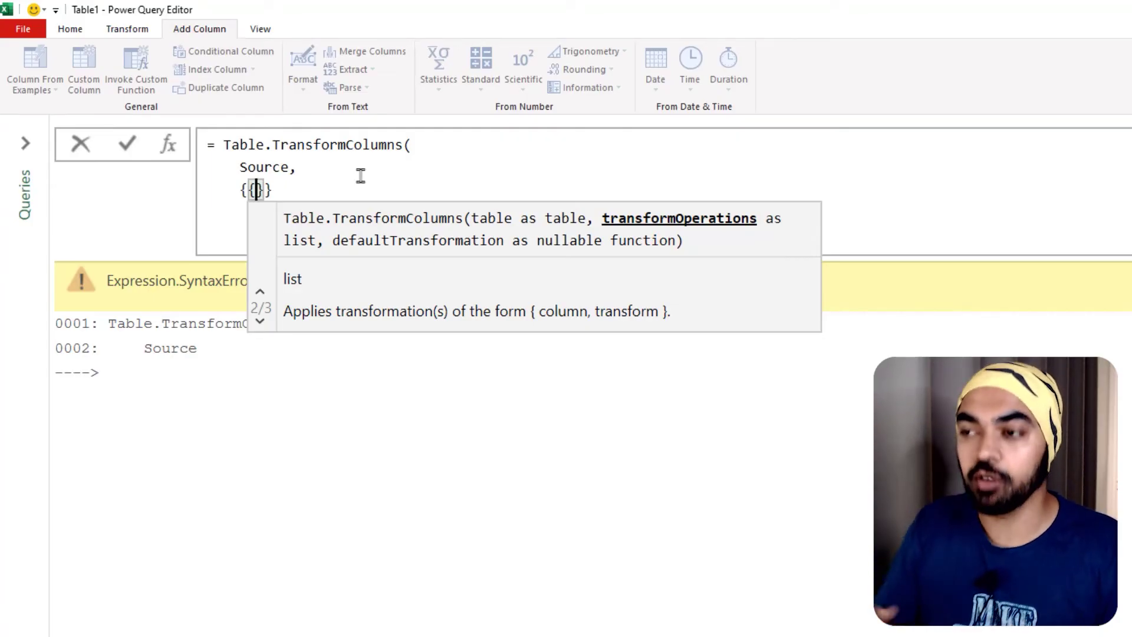
type("\"A")
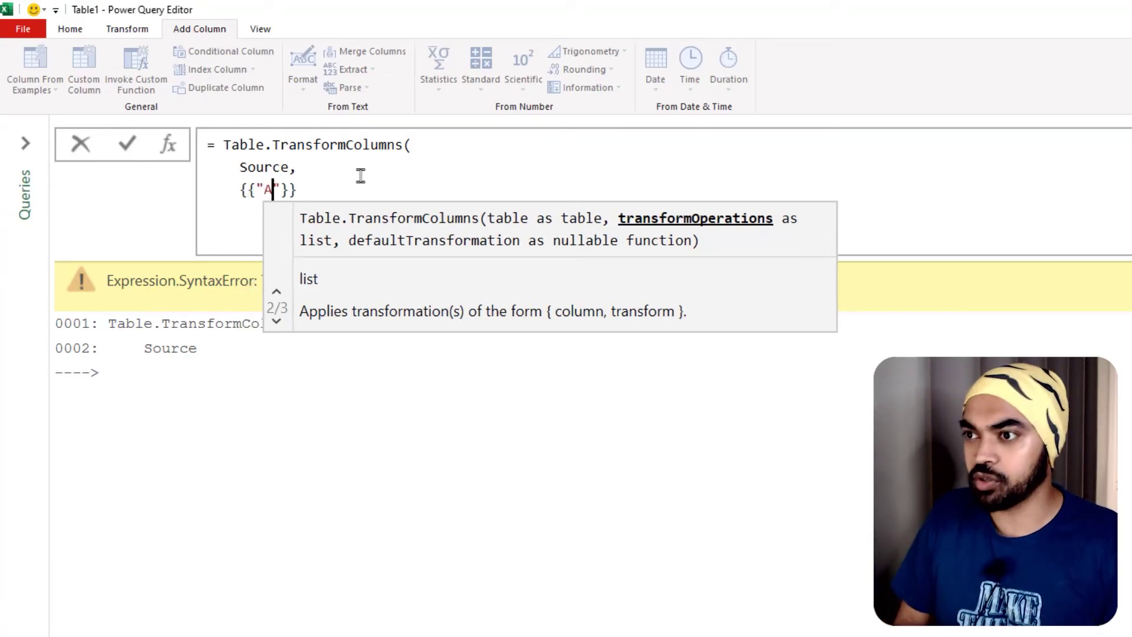
type("ge")
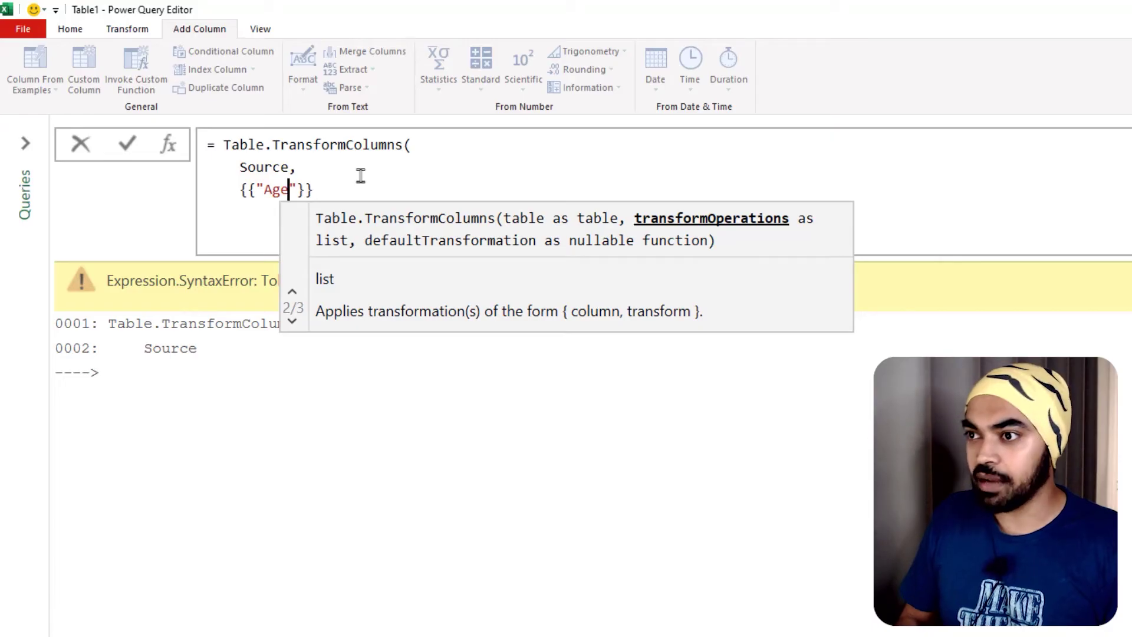
type("\",")
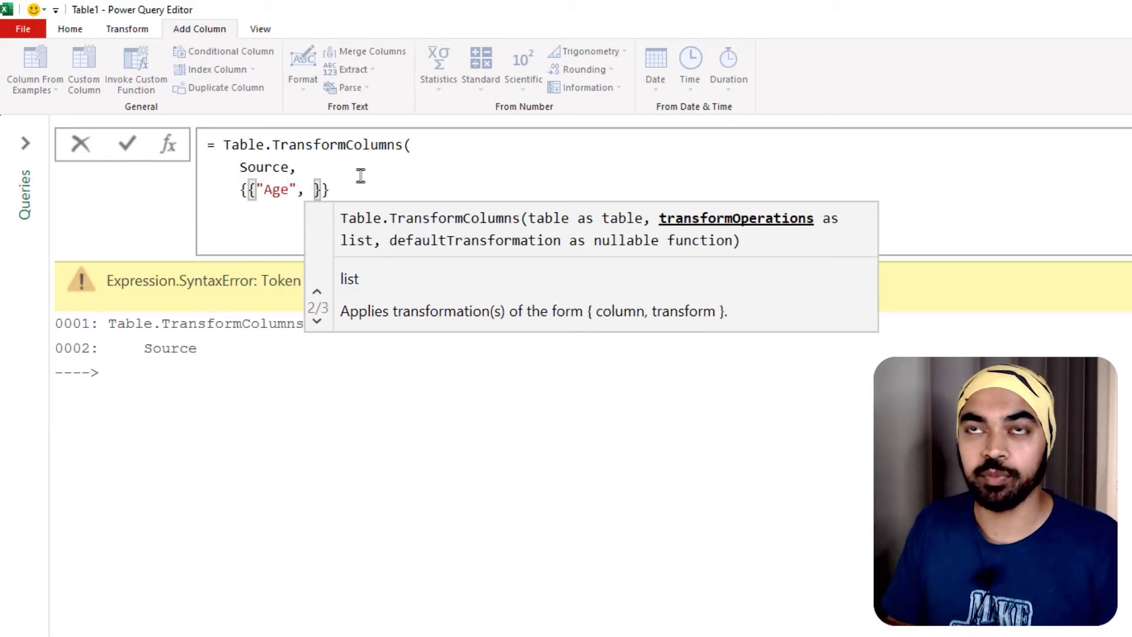
Examine the numeric and text entries of the Age column in the Source step
left_click(1057, 307)
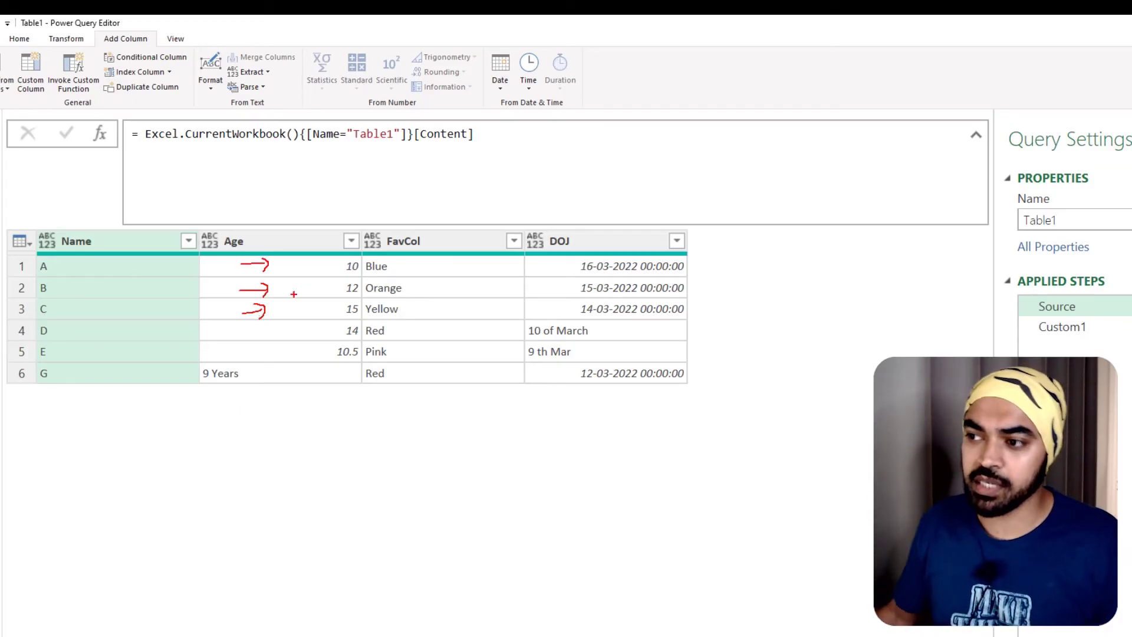
mouse_move(358, 252)
left_mouse_down()
mouse_move(327, 320)
mouse_move(328, 368)
mouse_move(367, 253)
left_mouse_up()
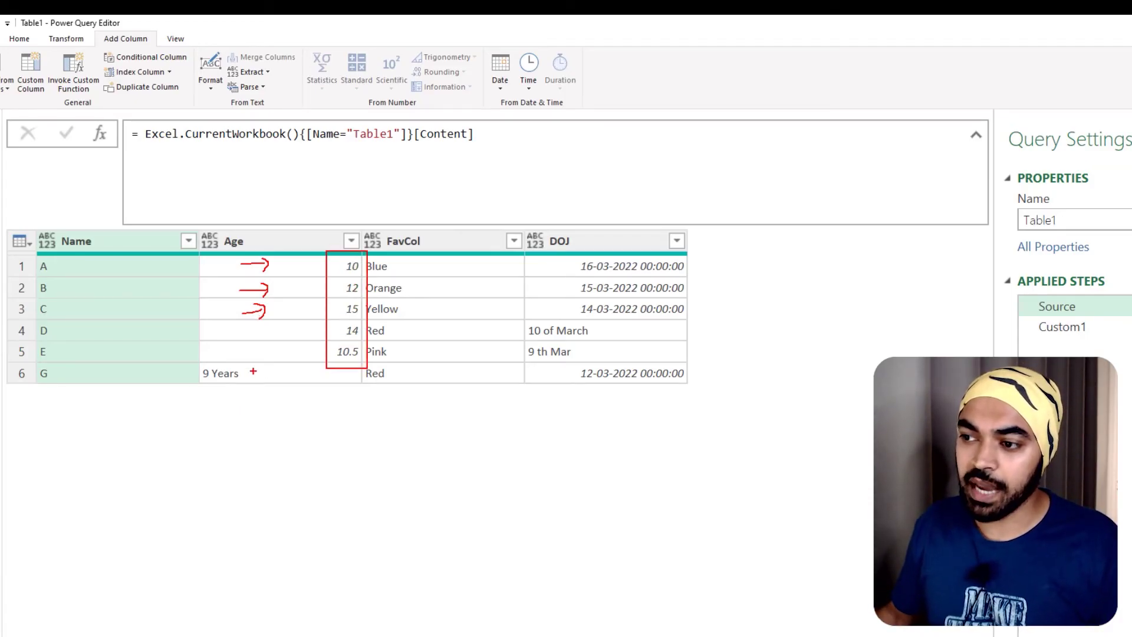
mouse_move(200, 372)
left_mouse_down()
mouse_move(241, 371)
mouse_move(243, 384)
left_mouse_up()
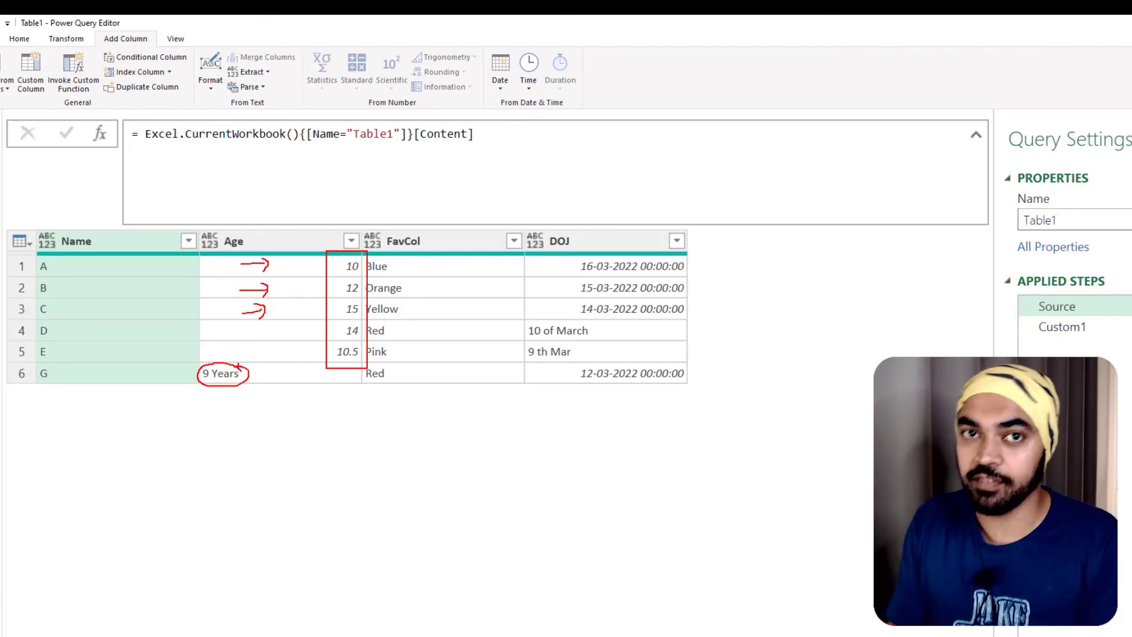
key("Escape")
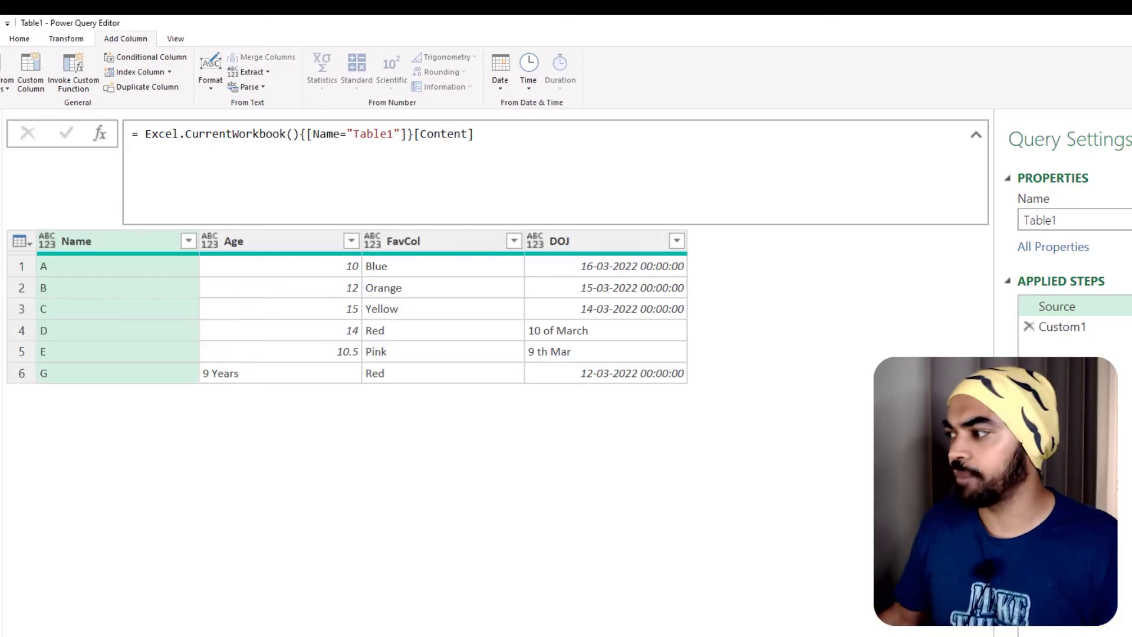
Return to the Custom1 step and enter Value.Type(_) as the transformation for the Age column
left_click(1119, 328)
left_click(212, 171)
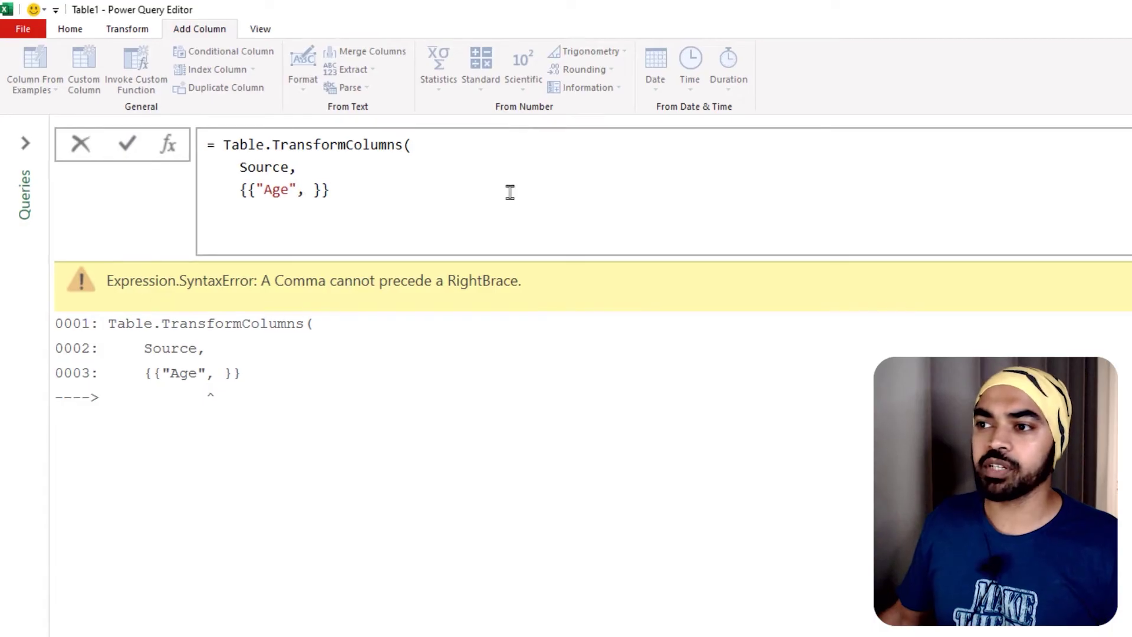
key("Right")
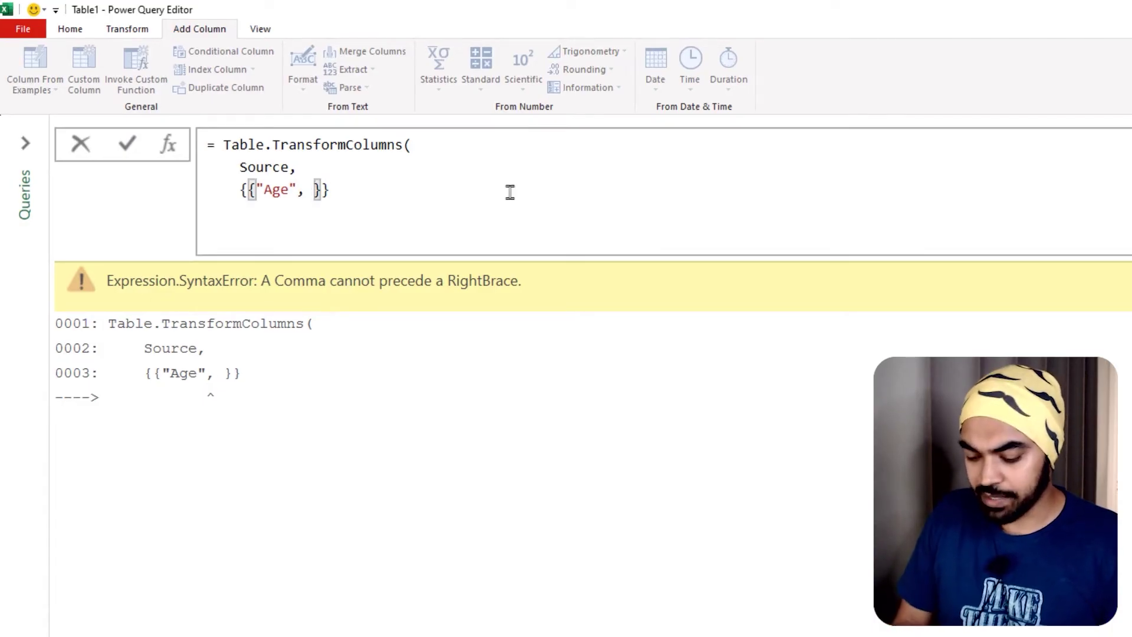
type("Valu.")
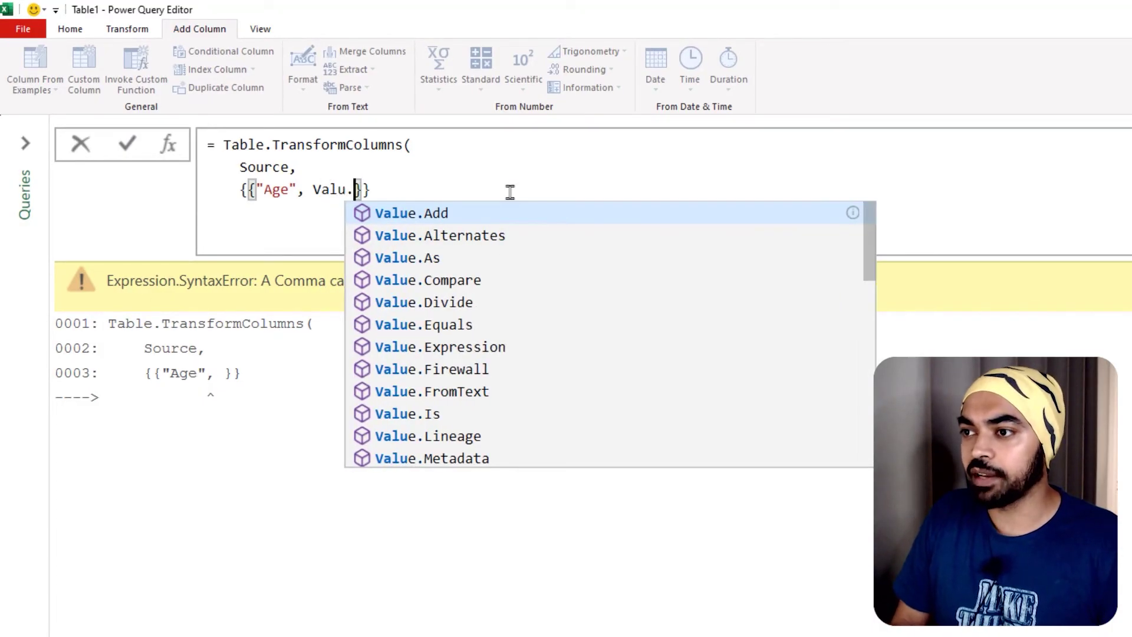
type(".Type")
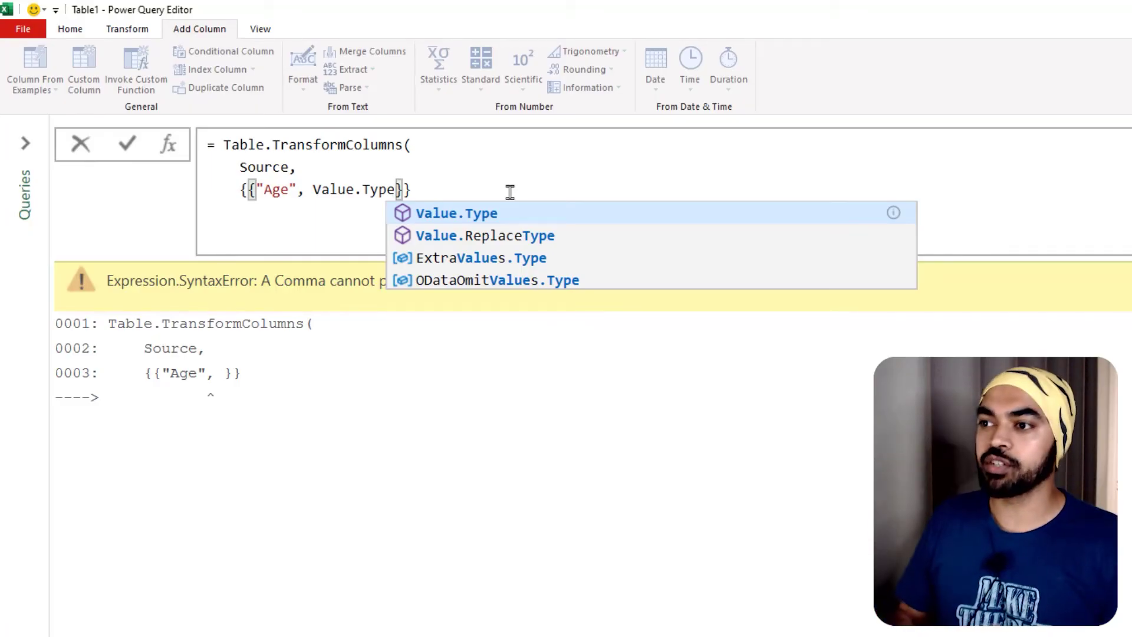
type("()")
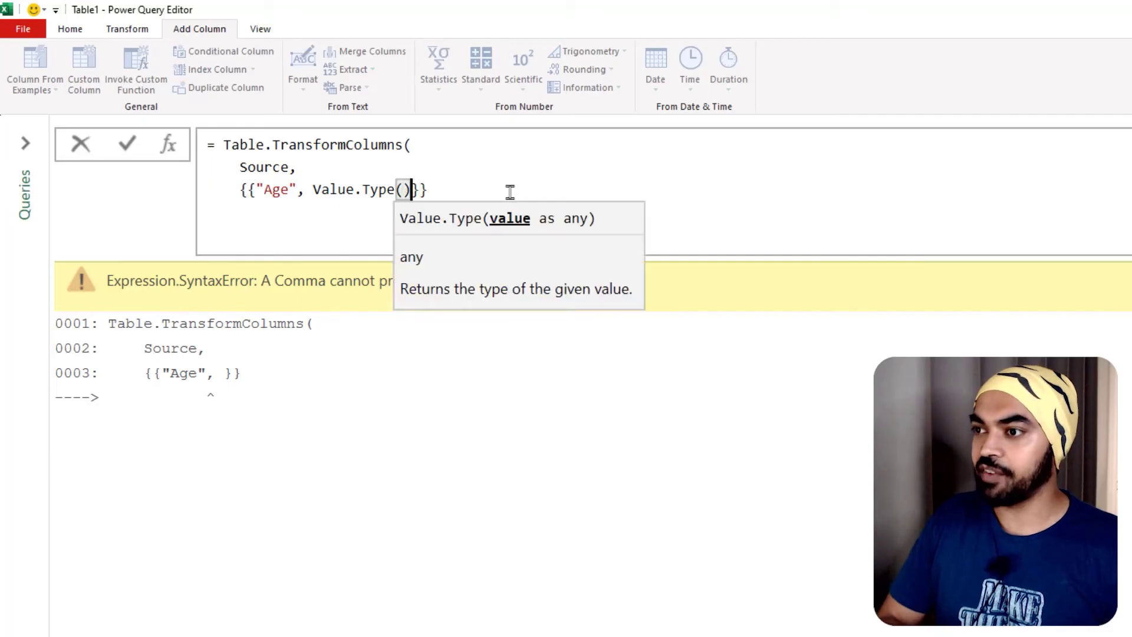
key("Left")
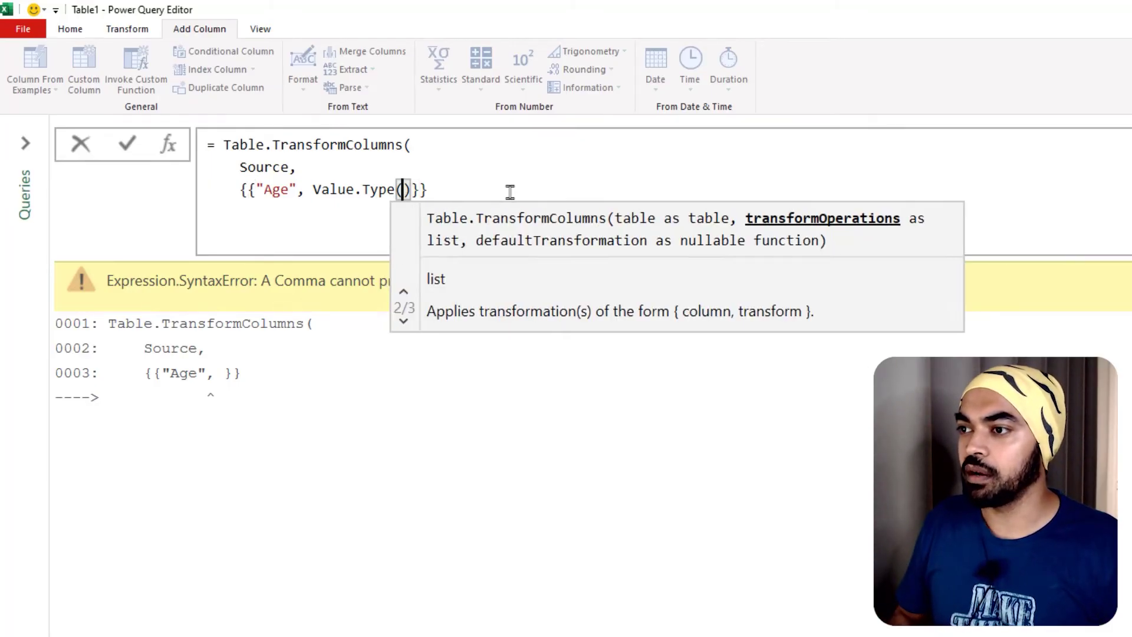
type("_")
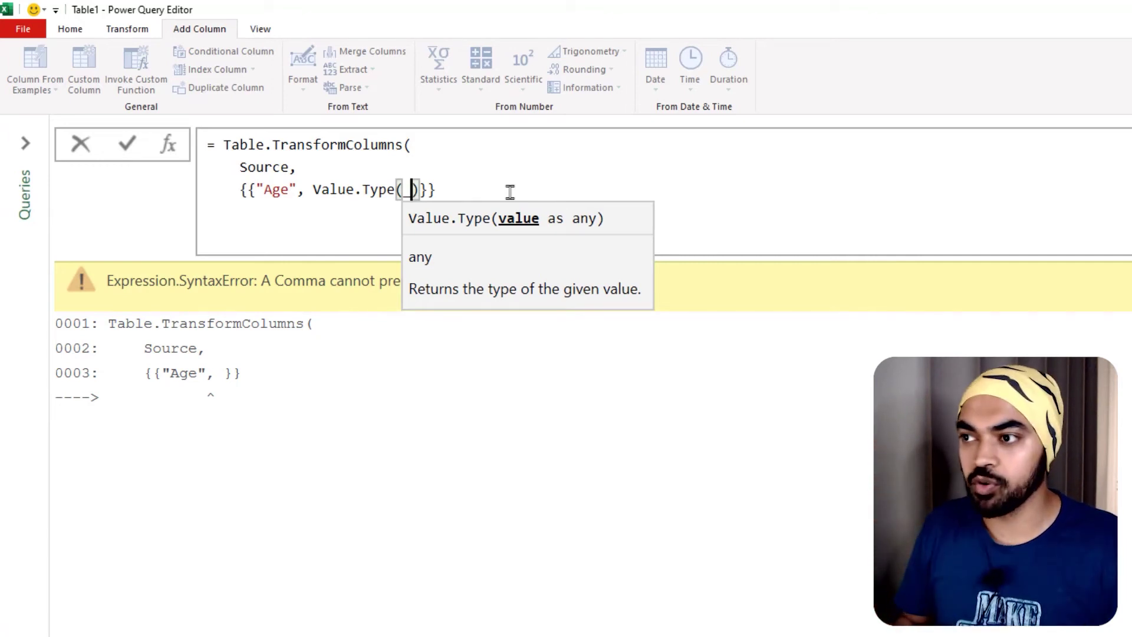
Insert the each keyword before Value.Type(_) in the Age transformation
key("Left")
key("Left")
key("Left")
key("Left")
key("Left")
key("Left")
key("Left")
key("Left")
key("Left")
key("Left")
key("Left")
key("Left")
type("each")
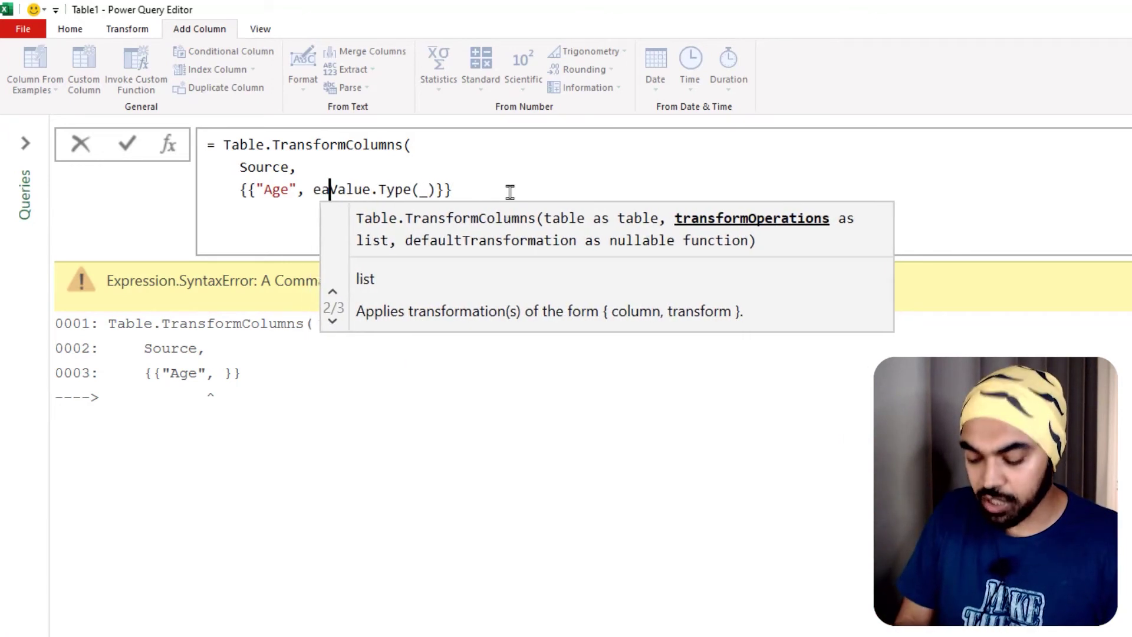
Close the Table.TransformColumns formula with a parenthesis on its own line and apply it
key("Right")
key("Right")
key("Right")
key("Right")
key("Right")
key("Right")
key("Right")
key("Right")
key("Right")
key("Right")
key("Right")
key("Right")
key("Right")
key("Right")
key("Right")
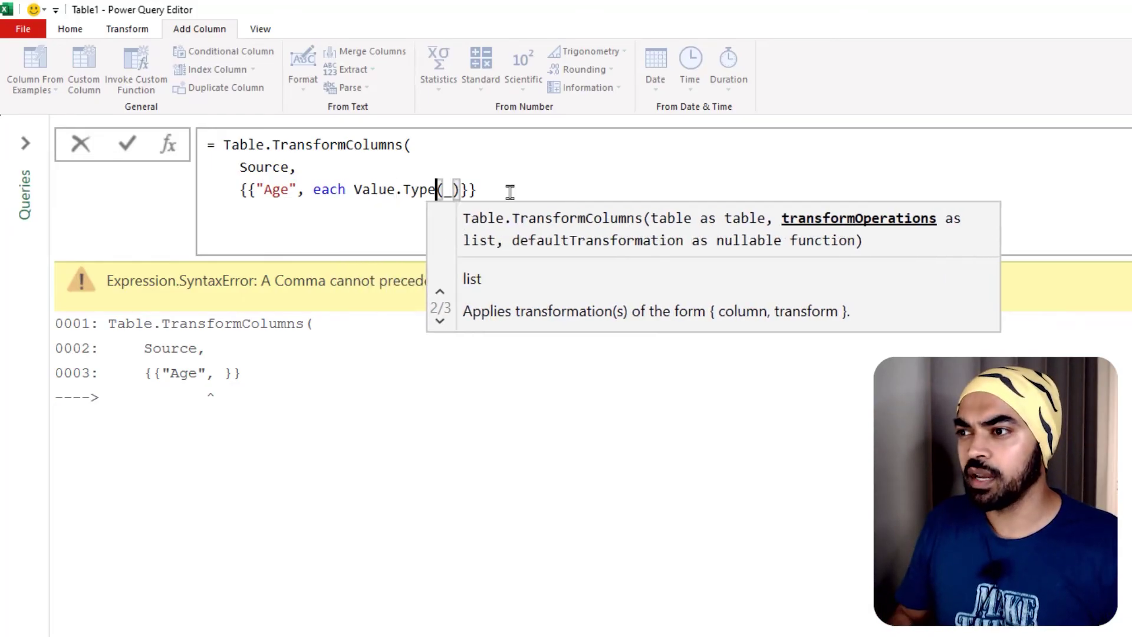
key("Return")
type(")")
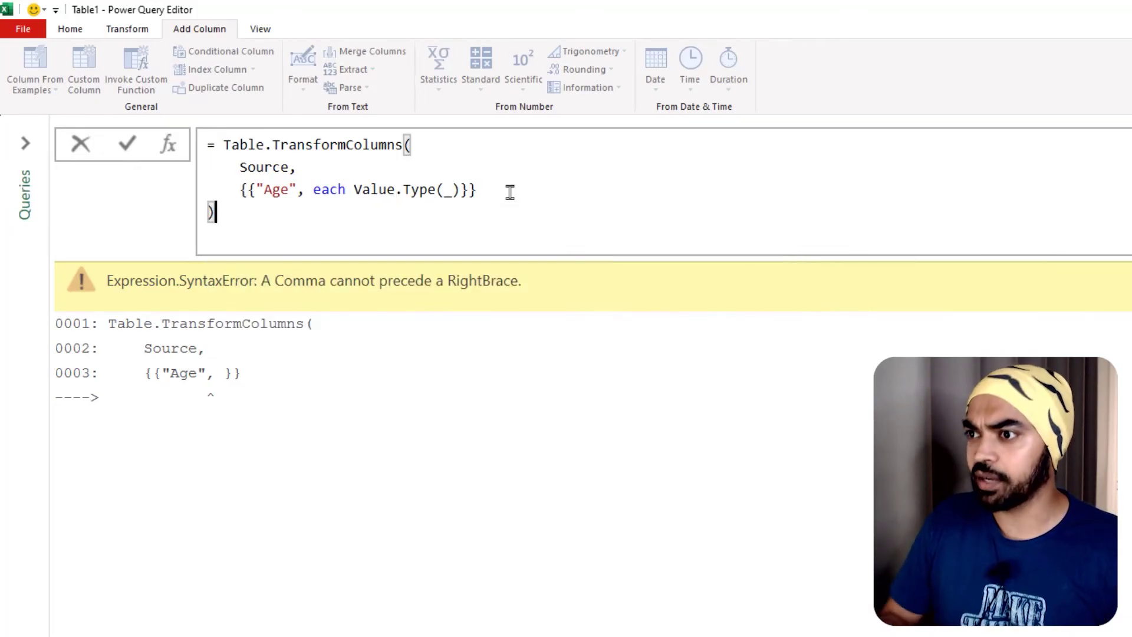
key("Return")
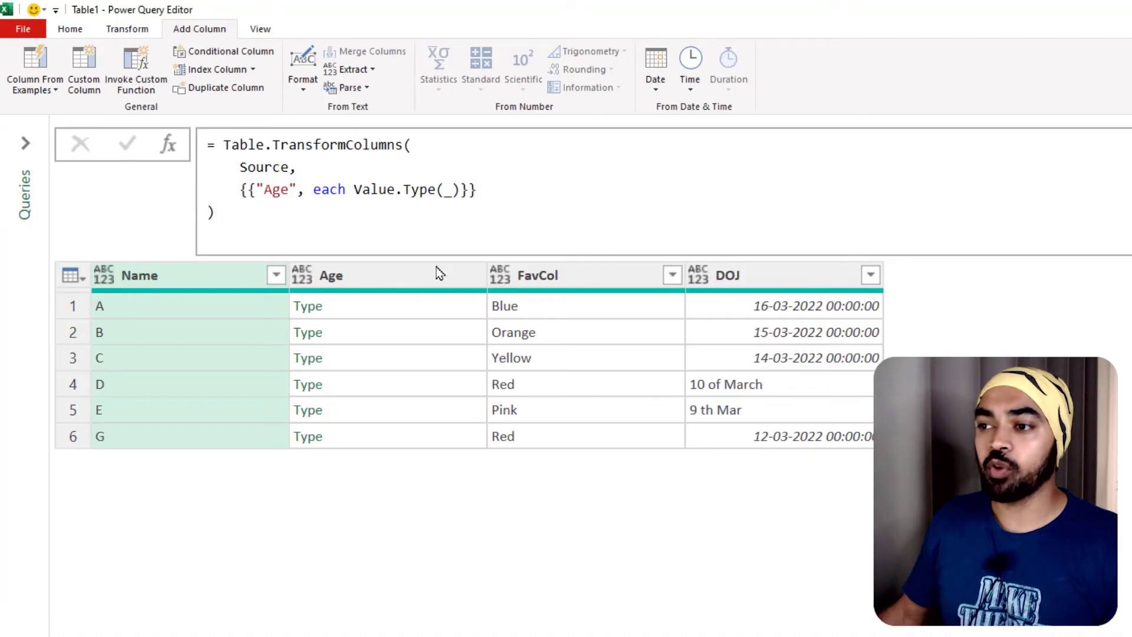
Enlarge the cell preview and inspect the data types of the Age values in rows 1, 2, 3 and 6
left_click(387, 307)
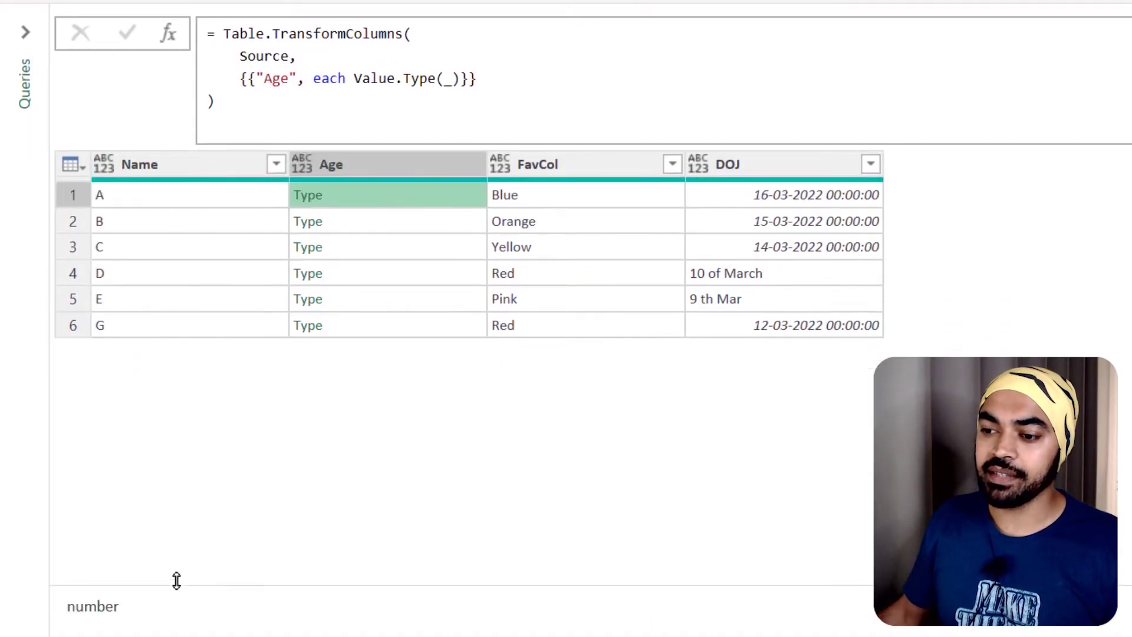
left_click_drag(175, 585, 234, 449)
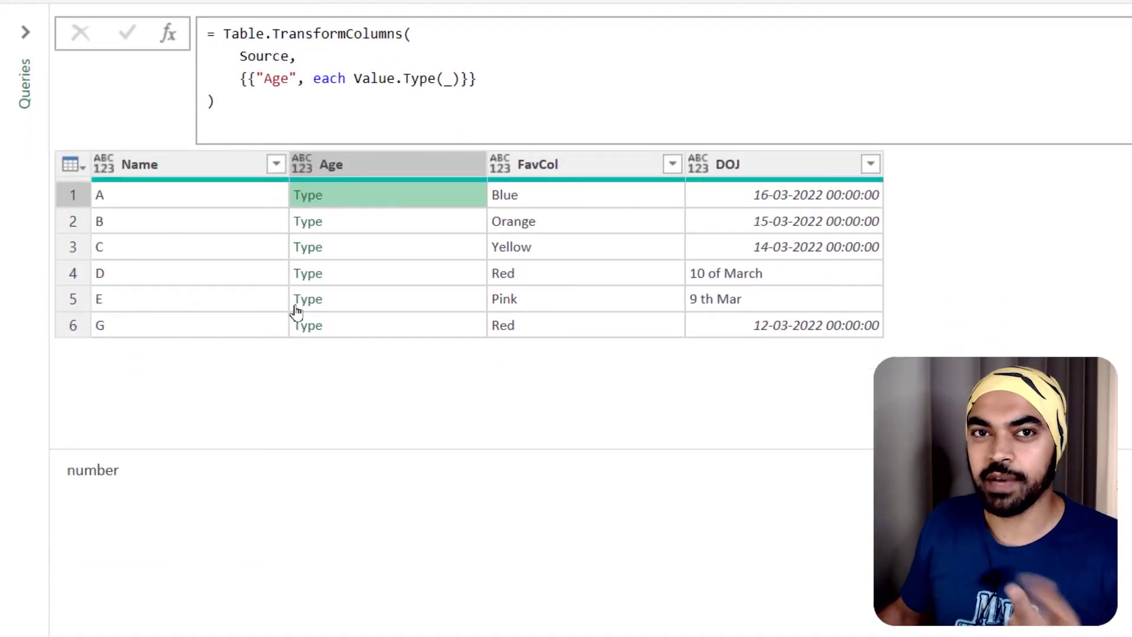
left_click(364, 231)
left_click(369, 253)
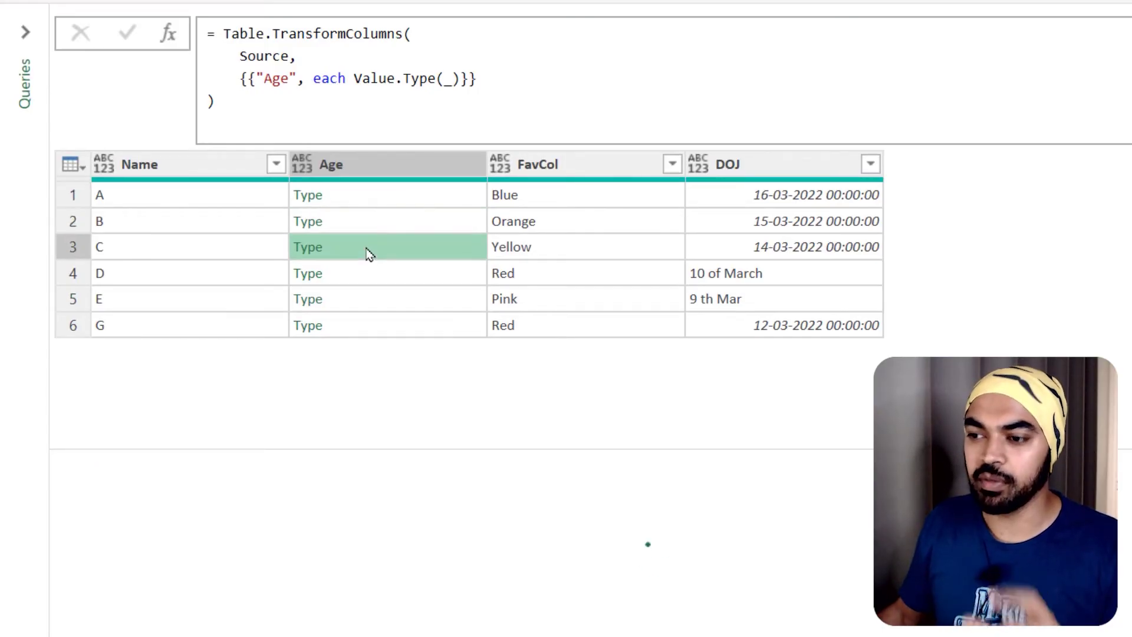
left_click(364, 330)
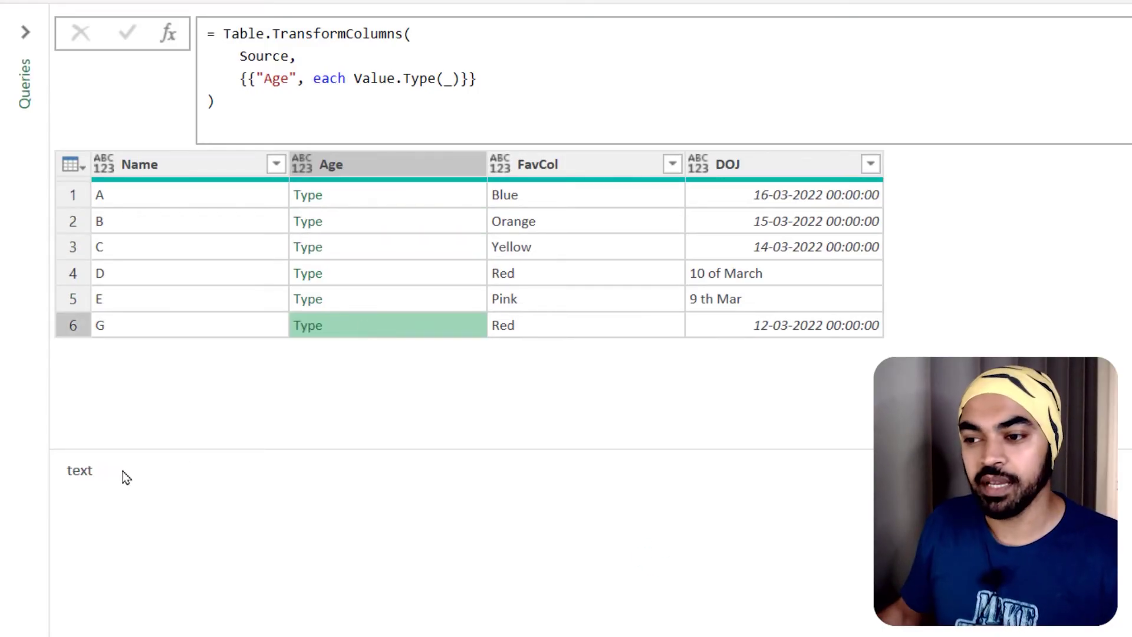
Extend the Age transformation to compare Value.Type(_) = Number.Type and apply the formula
left_click(460, 79)
type("= ")
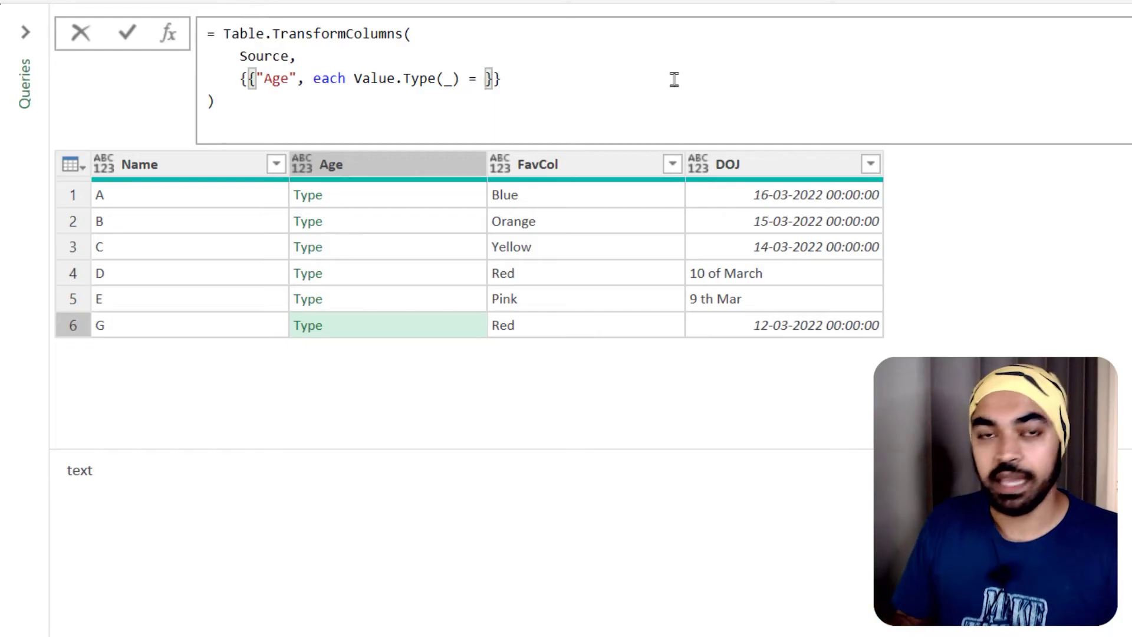
type("Number")
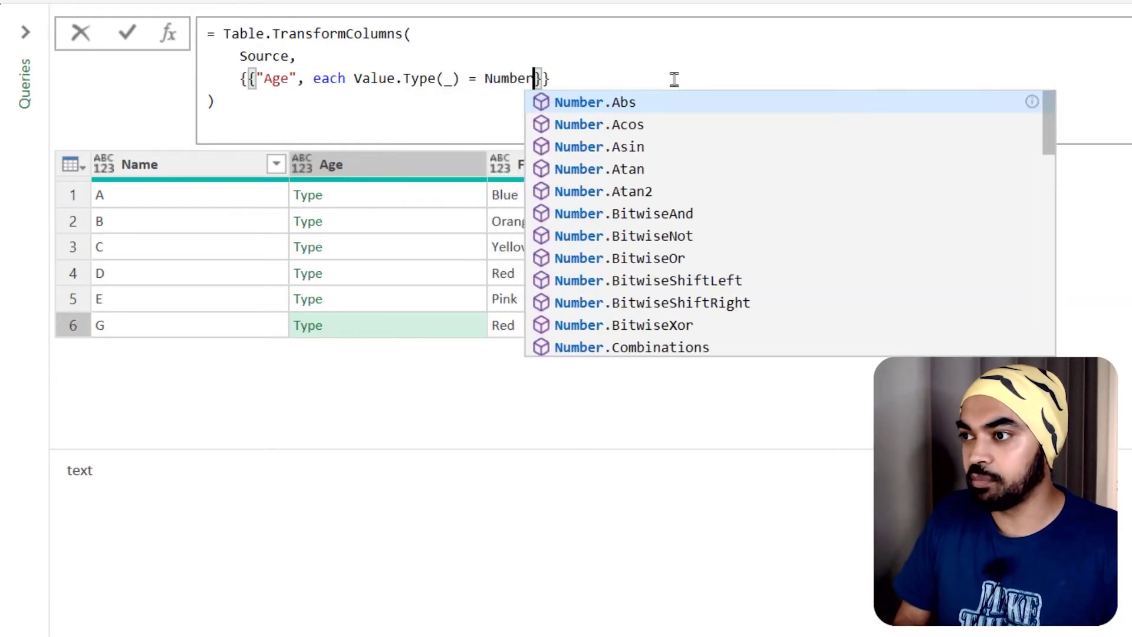
type(".Type")
key("Escape")
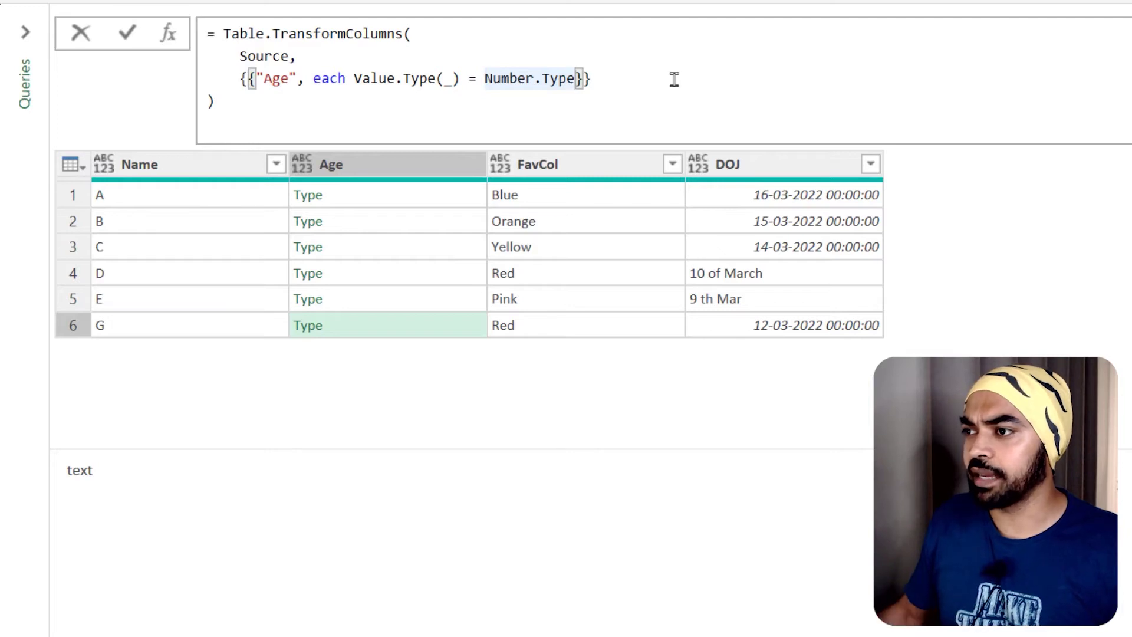
left_click(128, 33)
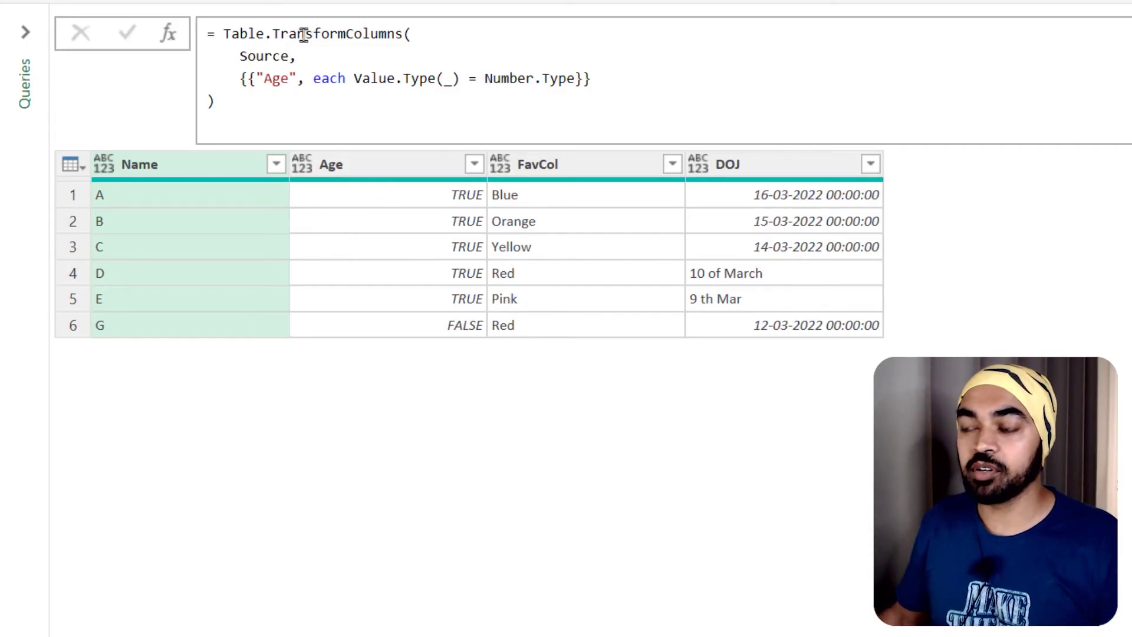
key("ctrl+2")
mouse_move(350, 65)
left_mouse_down()
mouse_move(409, 92)
mouse_move(523, 97)
left_mouse_up()
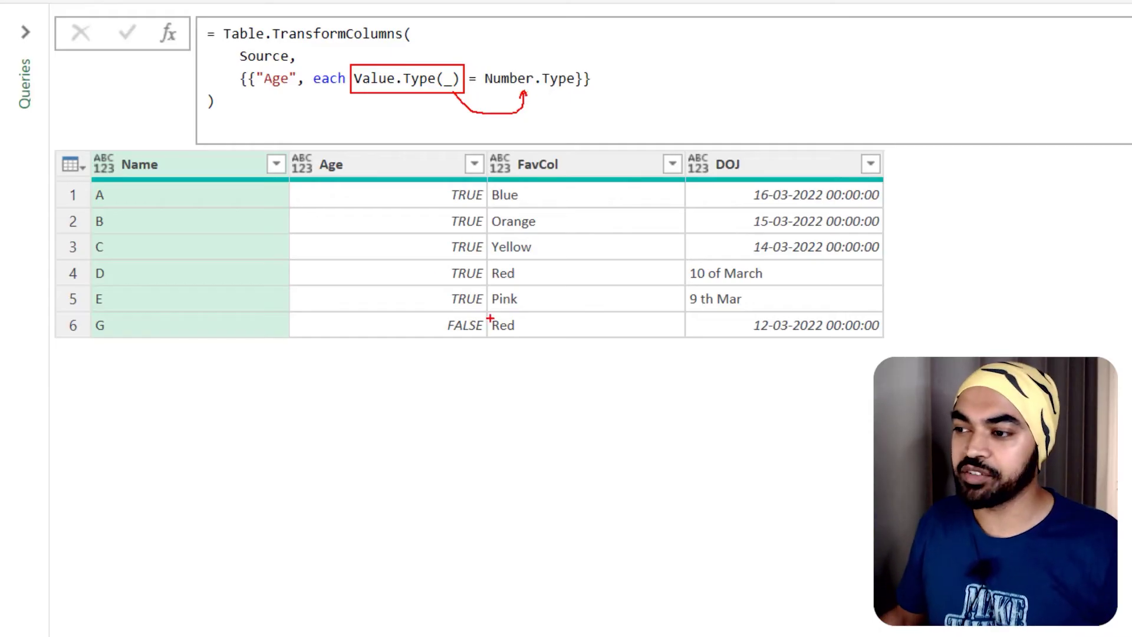
mouse_move(490, 319)
left_mouse_down()
mouse_move(430, 312)
mouse_move(478, 342)
mouse_move(490, 317)
left_mouse_up()
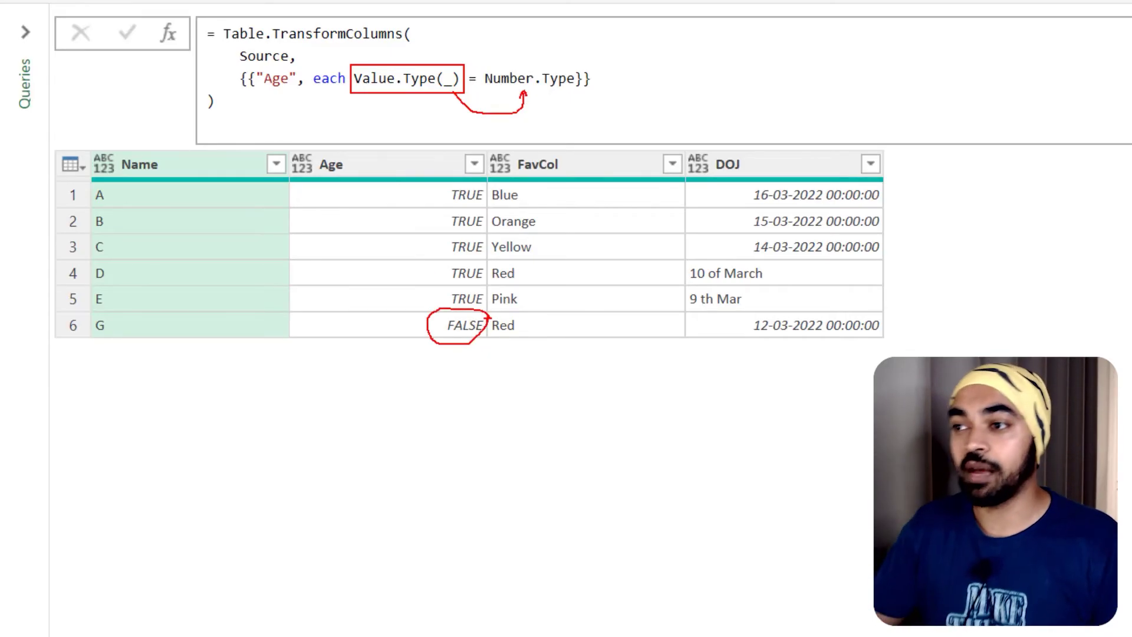
key("Escape")
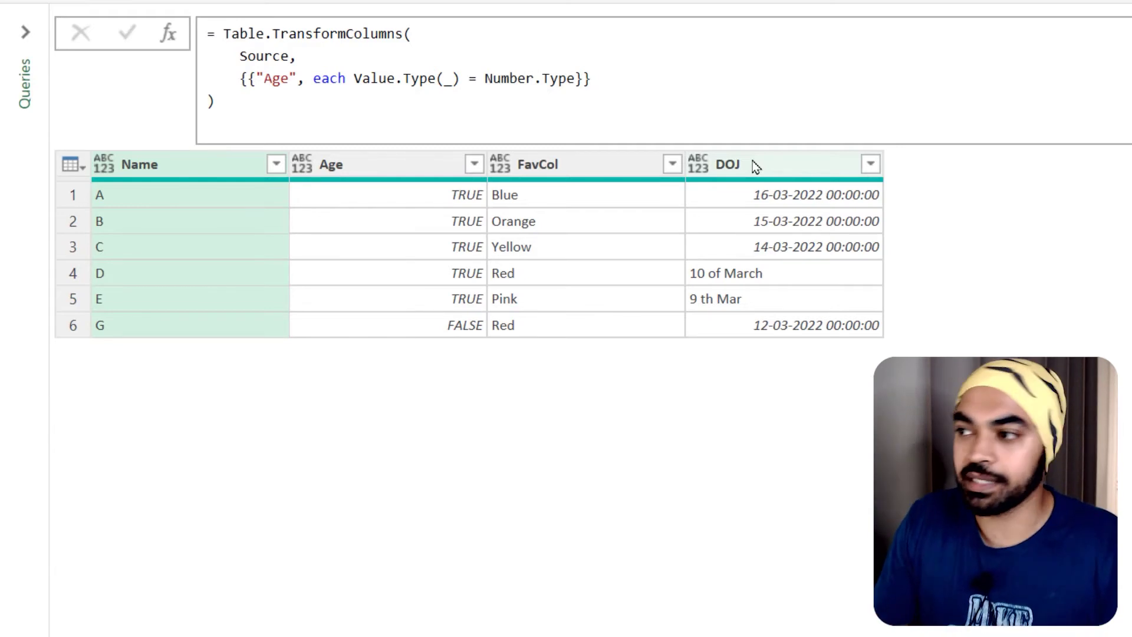
Move the Age pair onto its own line inside the list and duplicate that line below
left_click(248, 79)
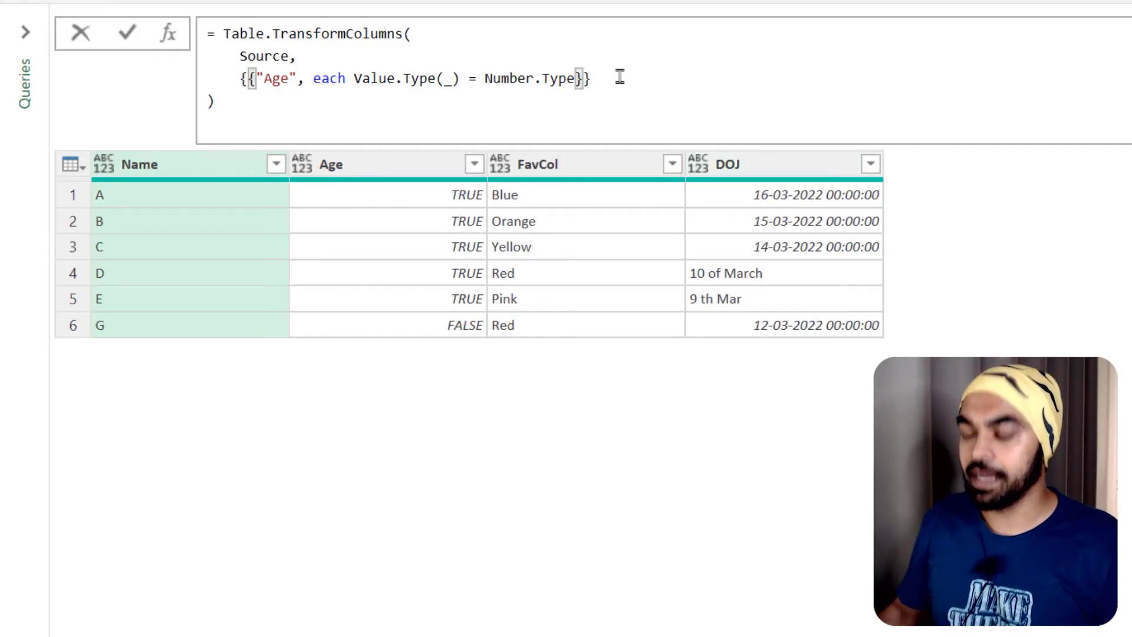
key("Return")
key("shift+alt+Down")
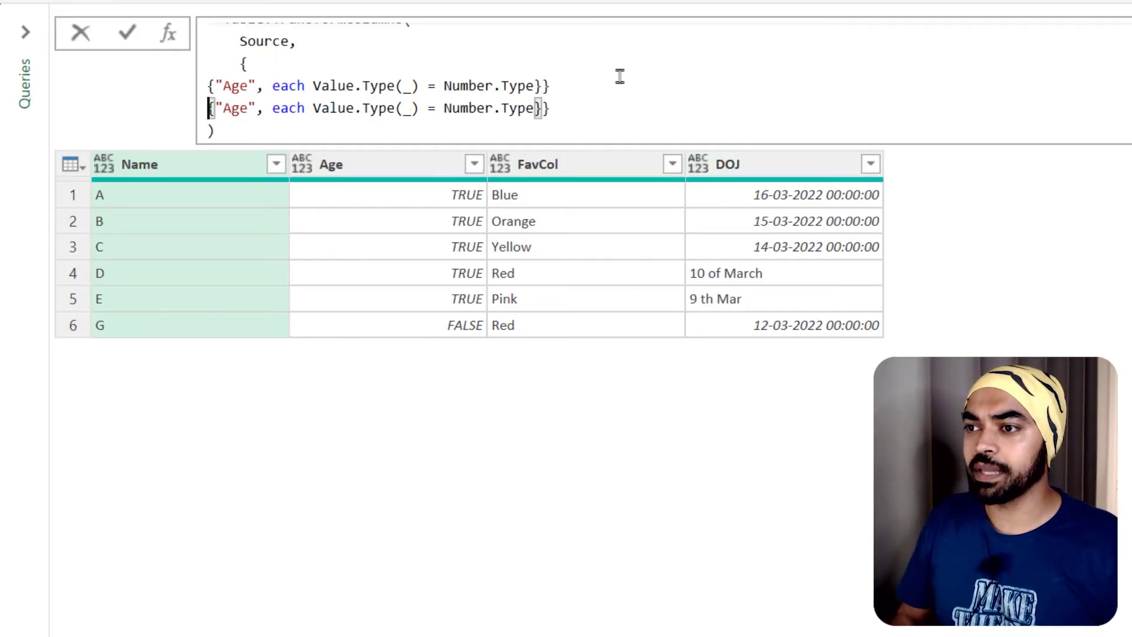
Replace the extra closing brace after the first Age pair with a comma
key("Up")
key("Right")
key("Down")
key("Right")
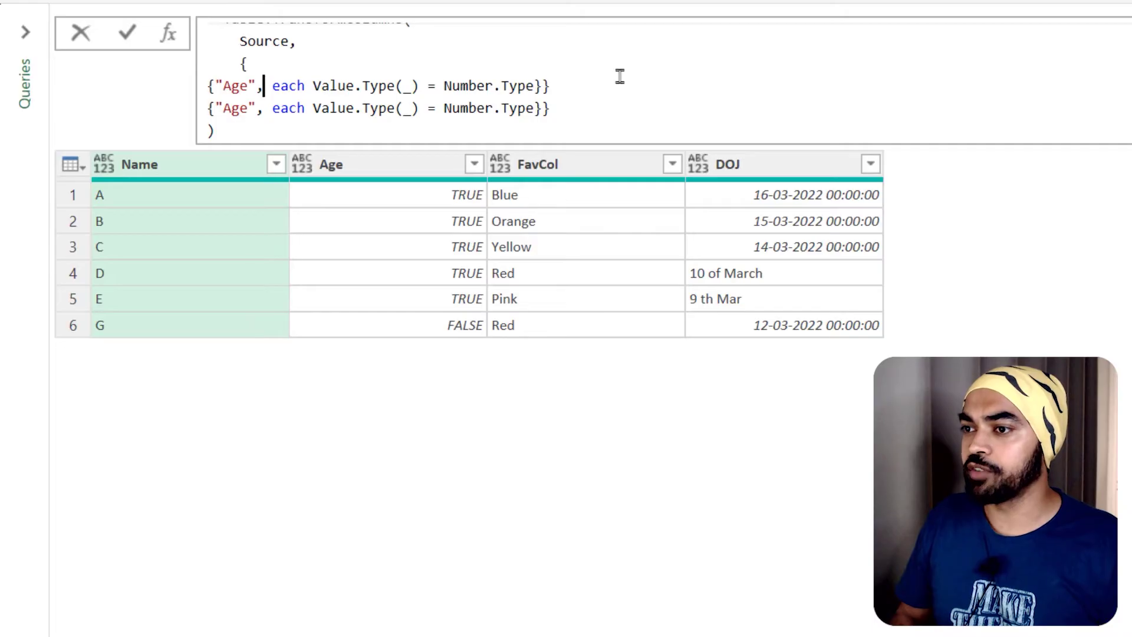
key("ctrl+Right")
key("ctrl+Right")
key("ctrl+Right")
key("ctrl+Right")
key("ctrl+Right")
key("ctrl+Right")
key("ctrl+Right")
key("ctrl+Right")
key("ctrl+Right")
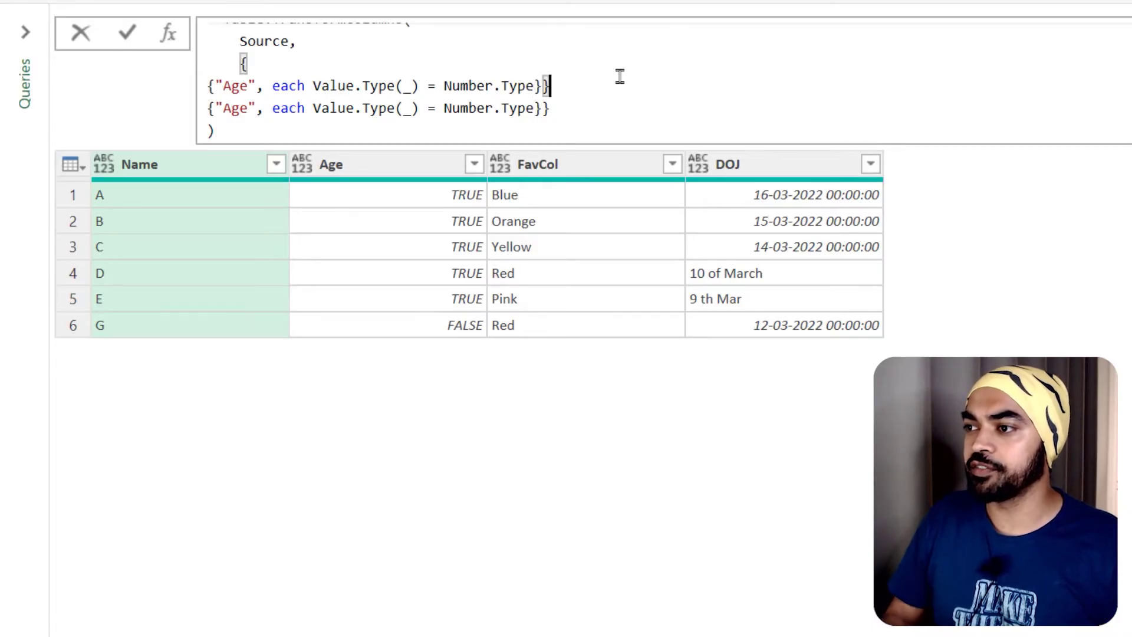
key("BackSpace")
type(",")
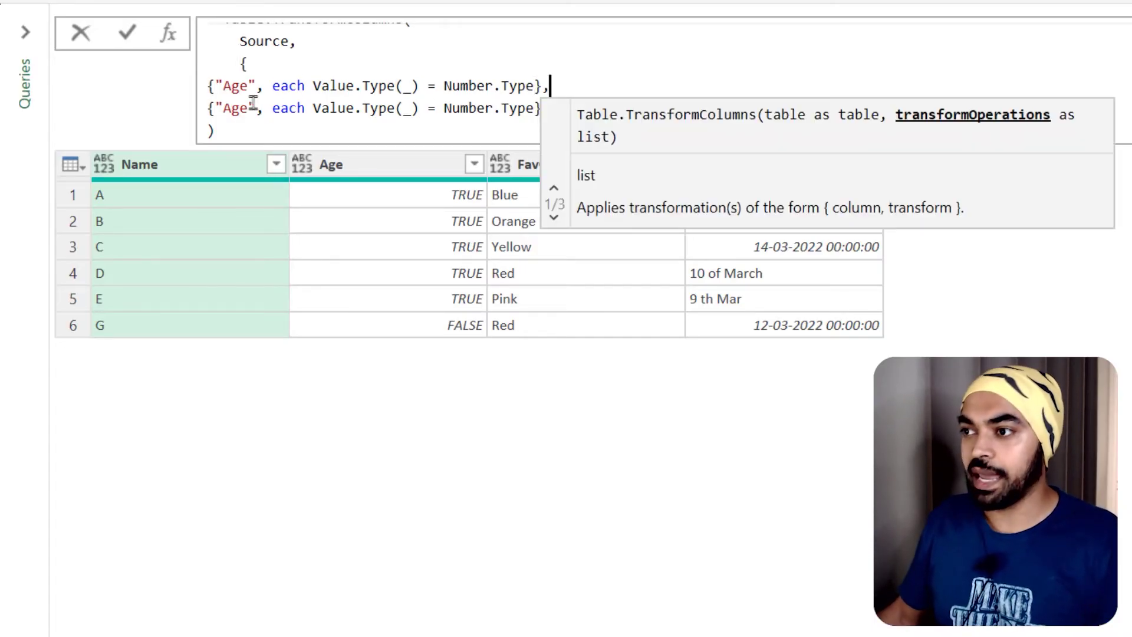
Change the column name in the duplicated pair to DOJ
left_click_drag(215, 109, 281, 108)
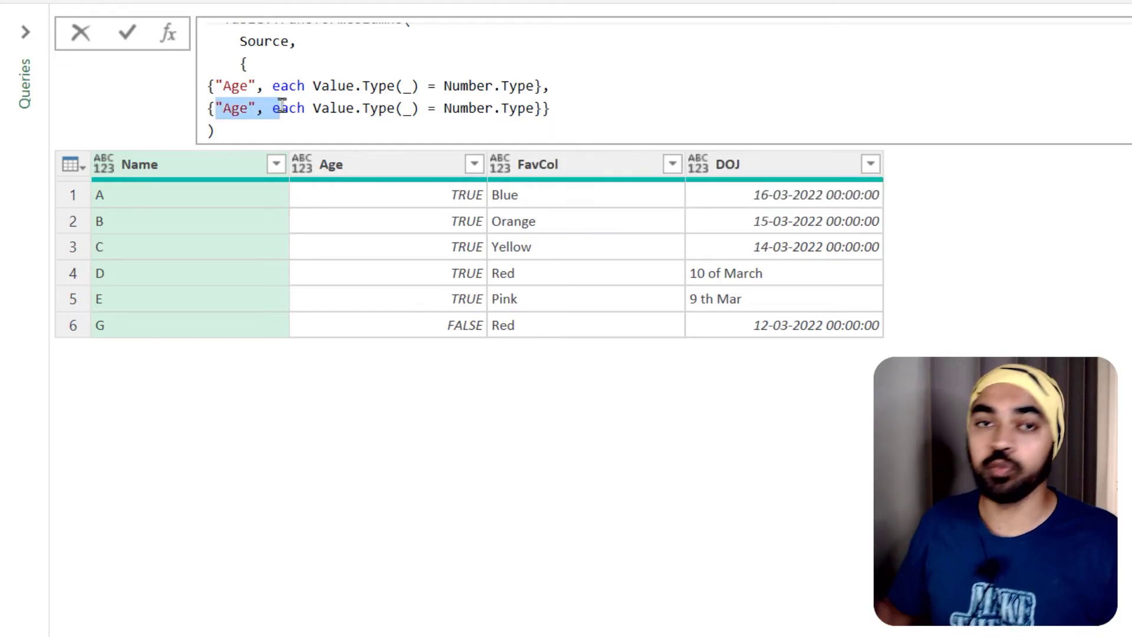
key("Left")
key("Left")
key("Left")
key("Left")
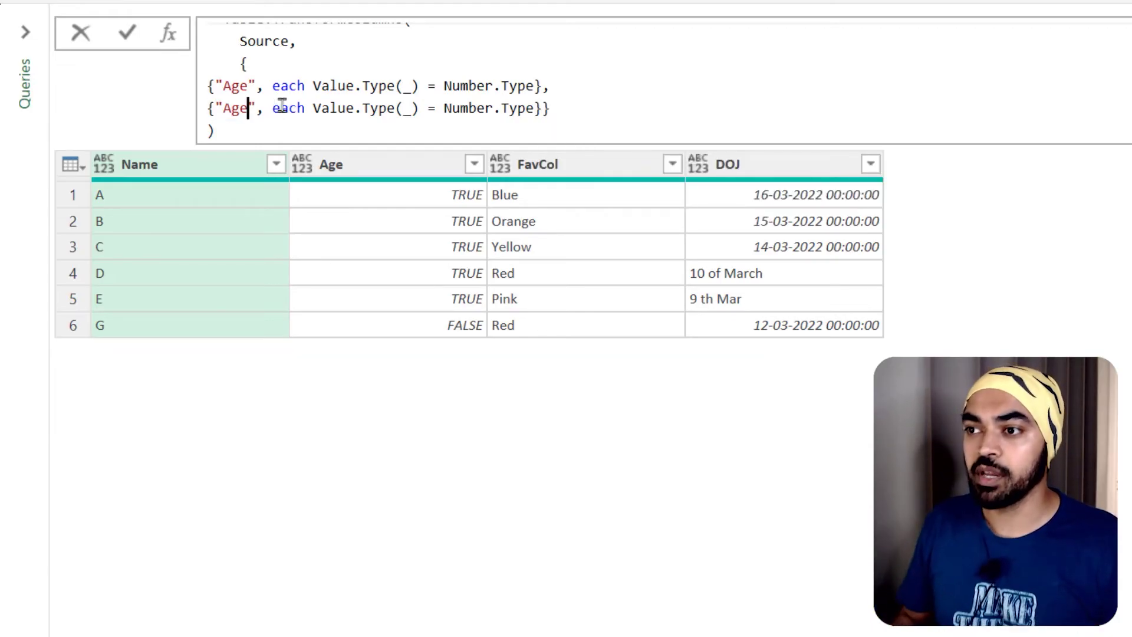
key("ctrl+shift+Right")
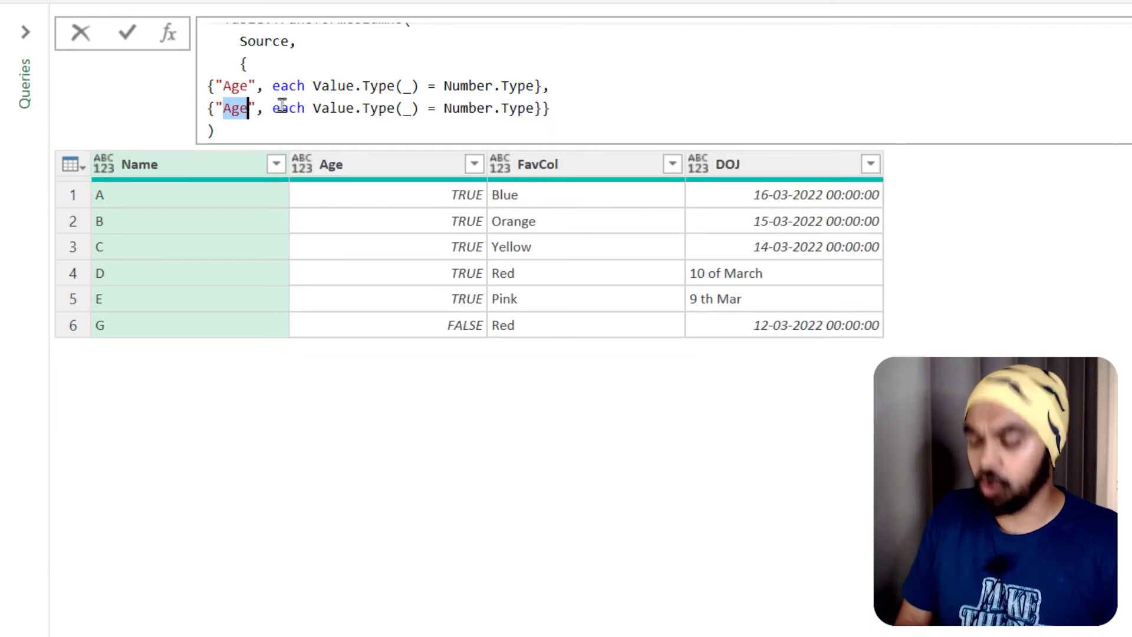
type("DOJ")
key("Right")
key("Right")
key("Right")
key("Right")
key("Right")
key("Right")
key("Right")
key("Right")
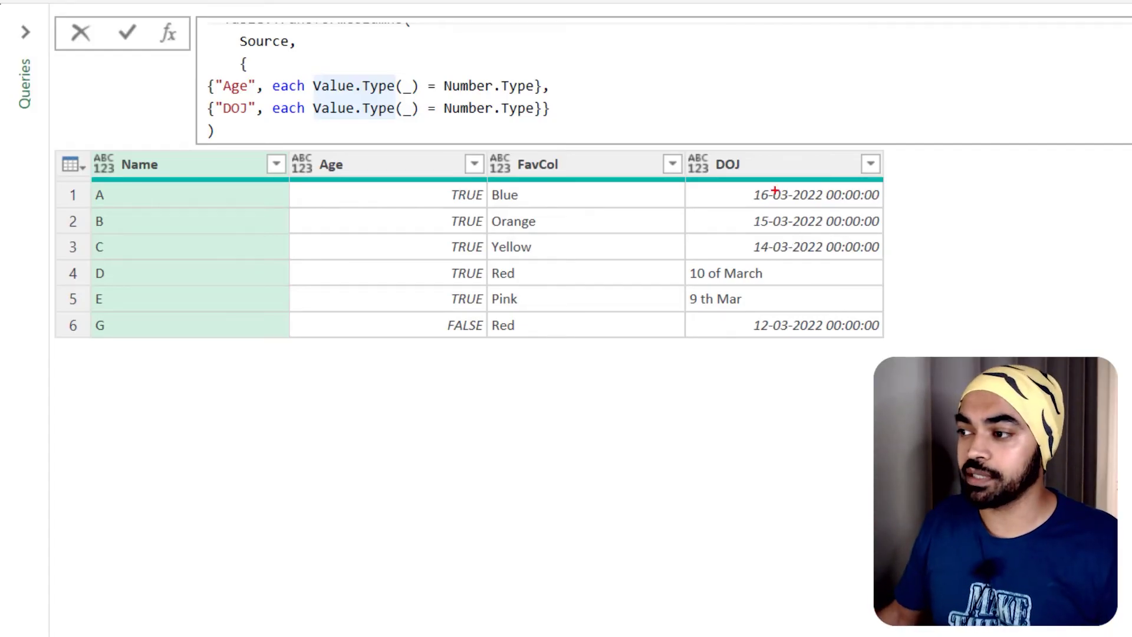
left_click_drag(743, 187, 826, 201)
left_click_drag(735, 211, 828, 229)
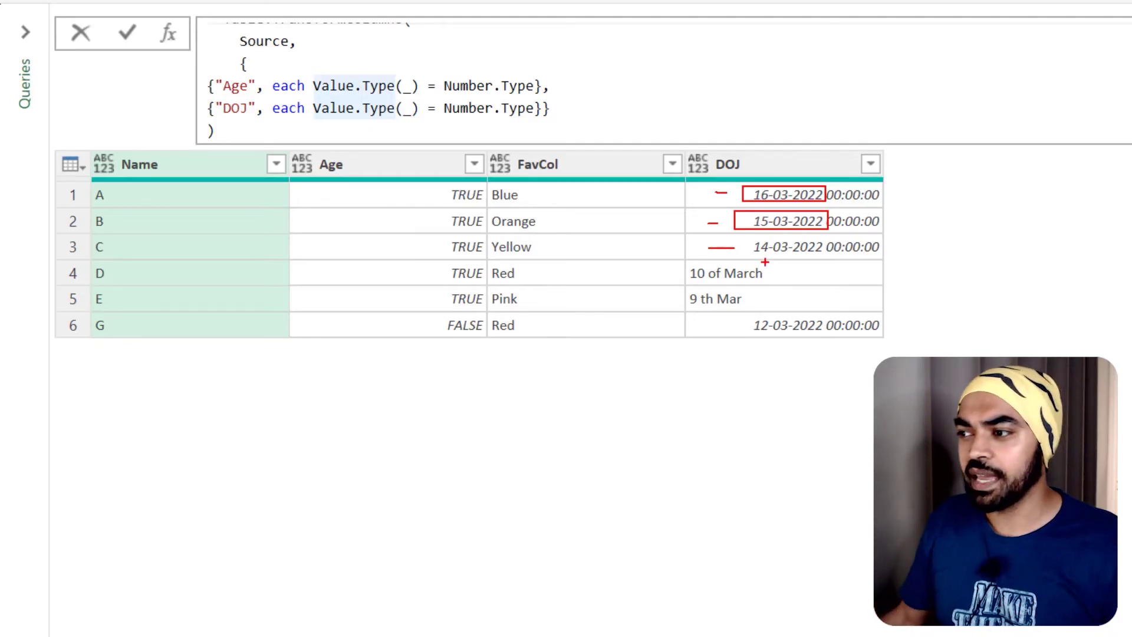
mouse_move(765, 262)
left_mouse_down()
mouse_move(711, 261)
mouse_move(695, 310)
mouse_move(763, 264)
left_mouse_up()
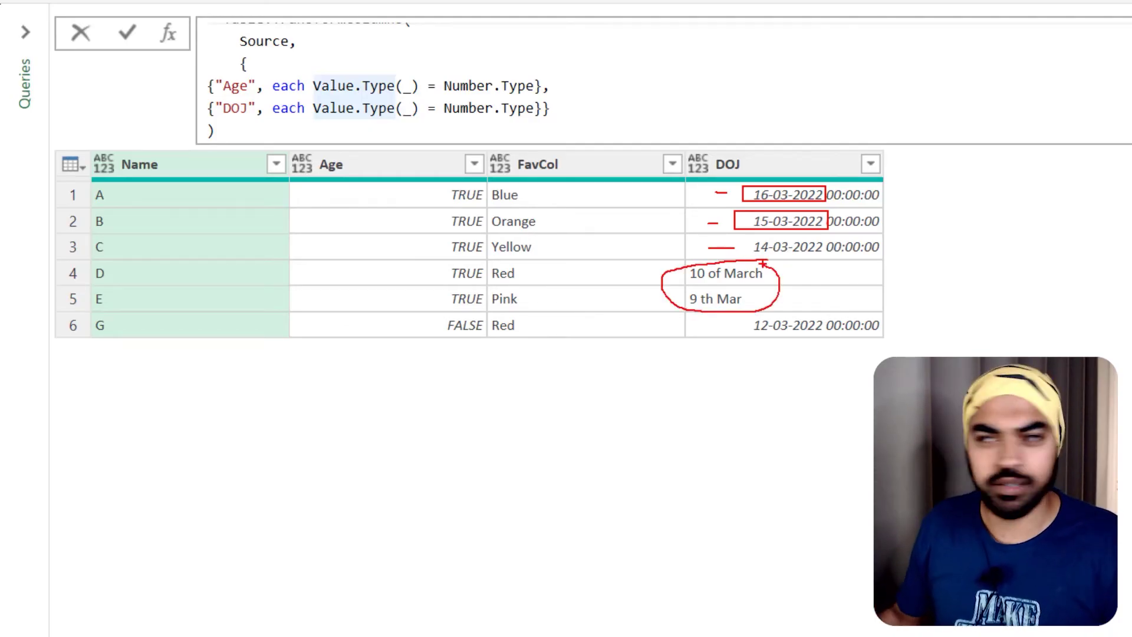
key("Escape")
Replace the type comparison in the DOJ pair with Date.From(_) and apply the formula
left_click_drag(322, 108, 571, 107)
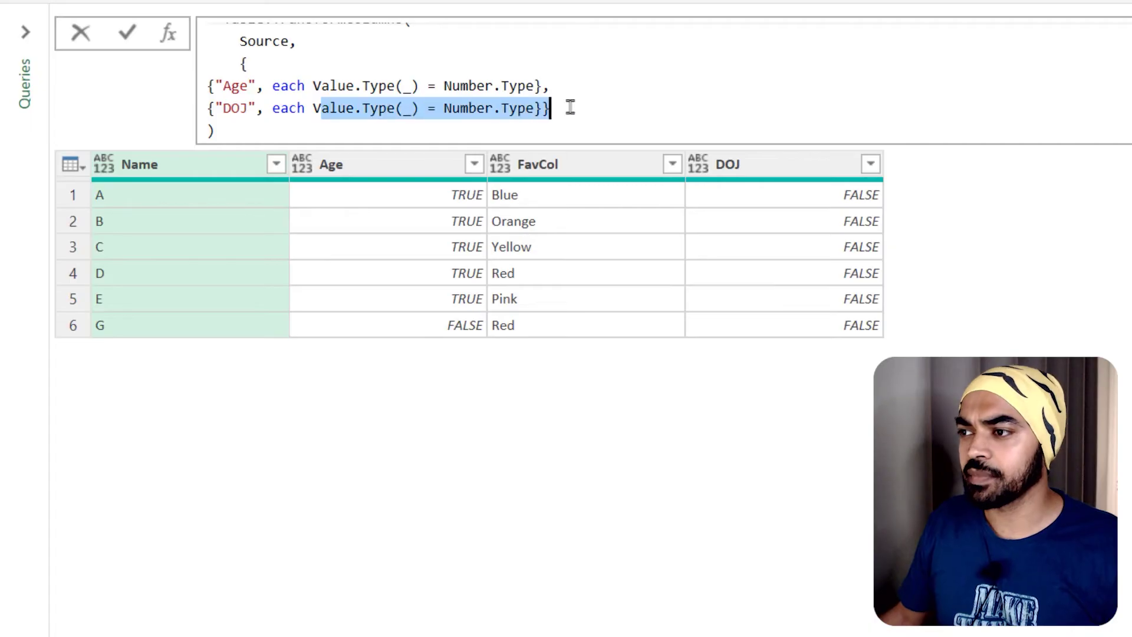
key("BackSpace")
key("BackSpace")
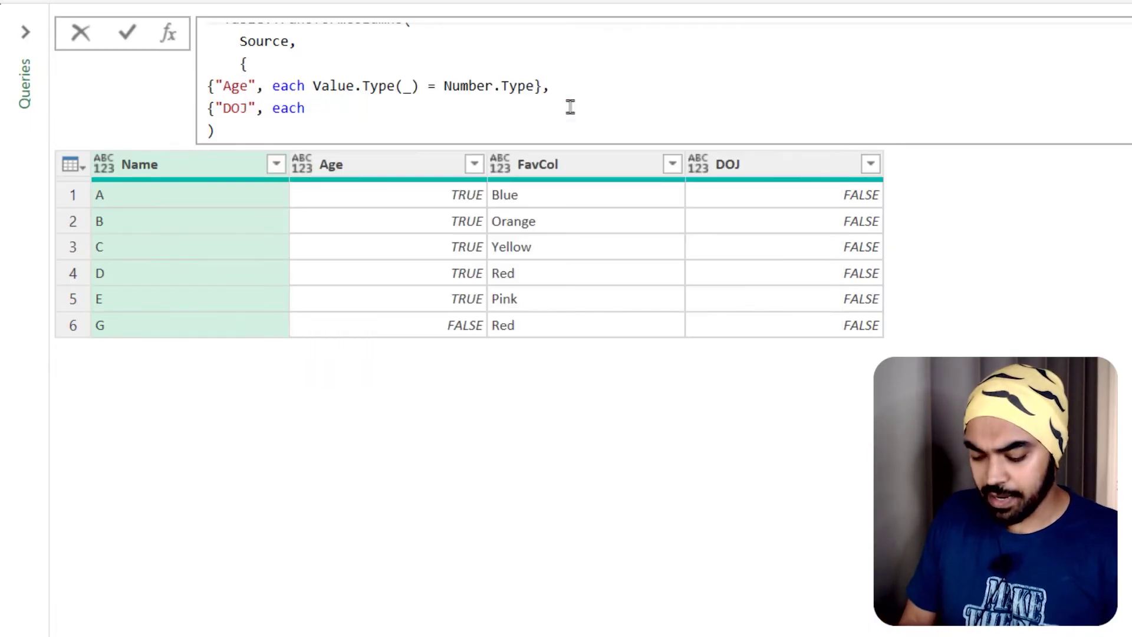
type("Date.From")
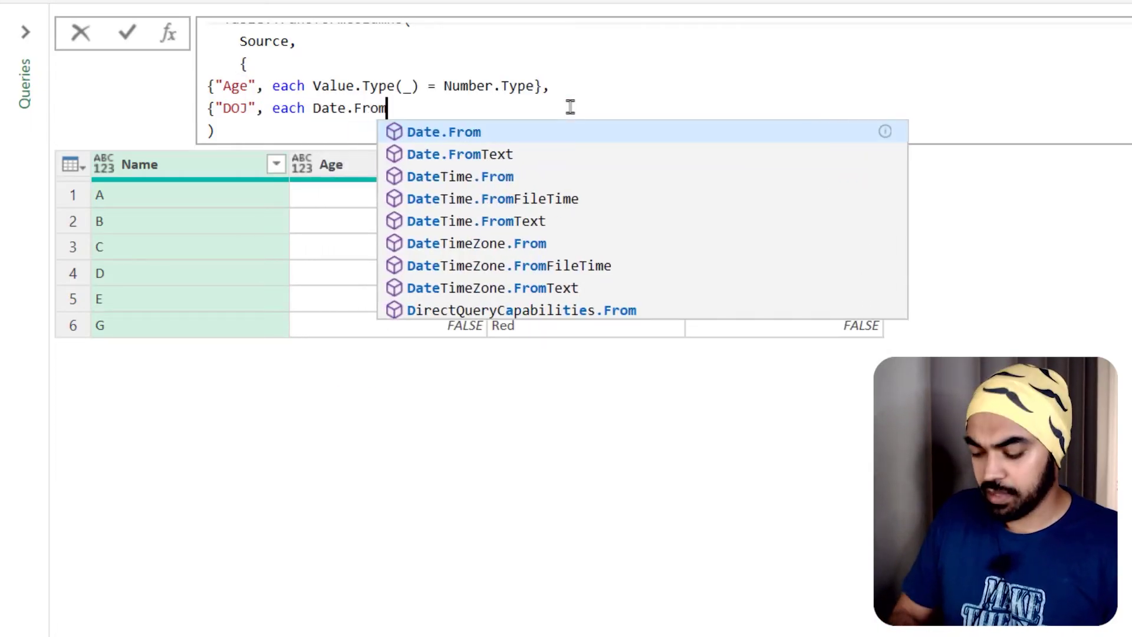
type("(_")
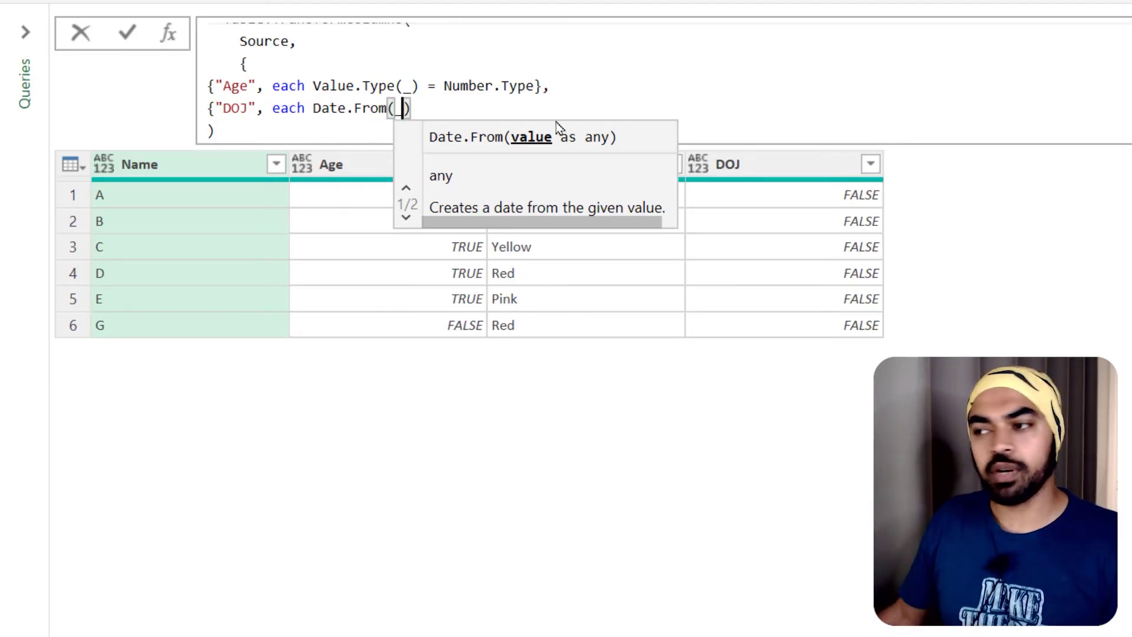
key("Escape")
mouse_move(814, 197)
left_mouse_down()
mouse_move(803, 195)
mouse_move(809, 230)
left_mouse_up()
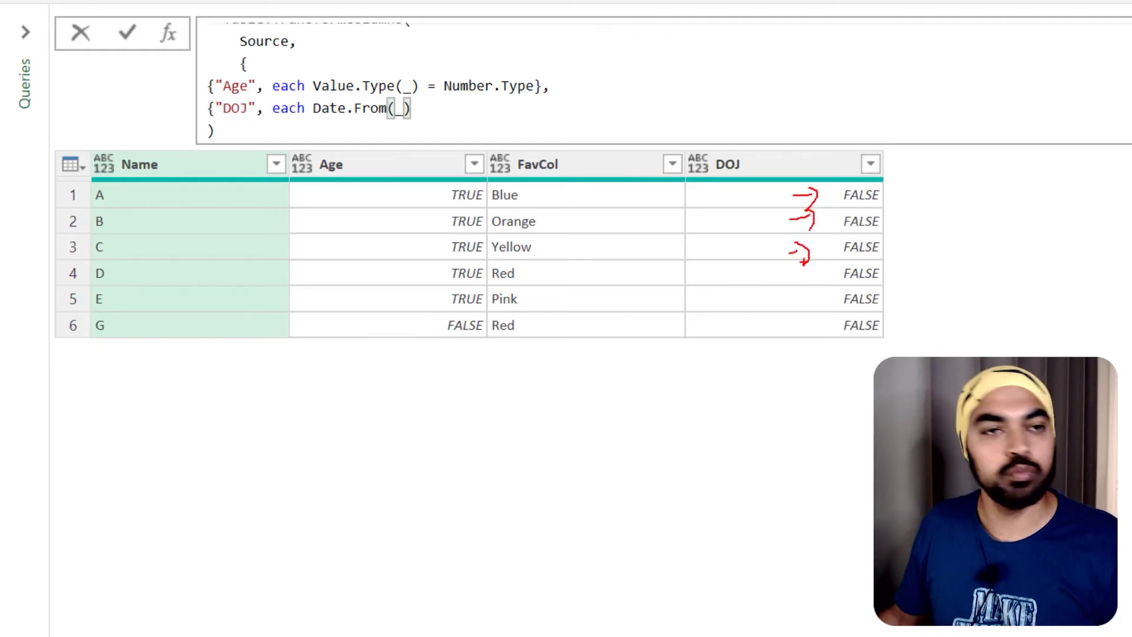
key("Return")
Close the DOJ pair with a brace and add the list's closing brace on its own indented line
left_click(458, 108)
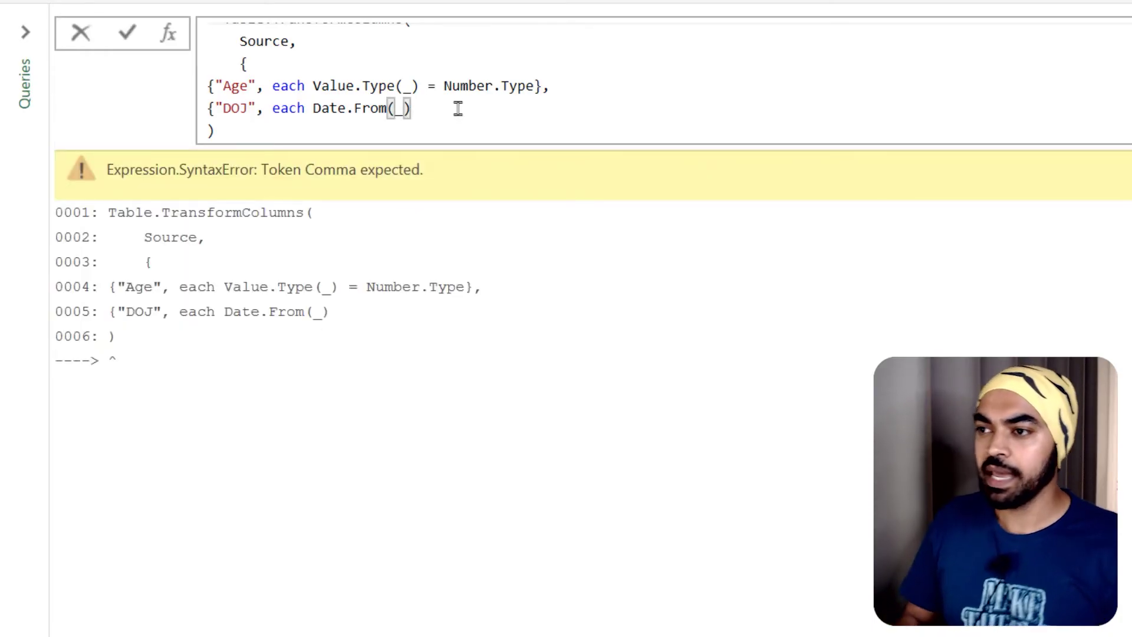
type("}")
key("Return")
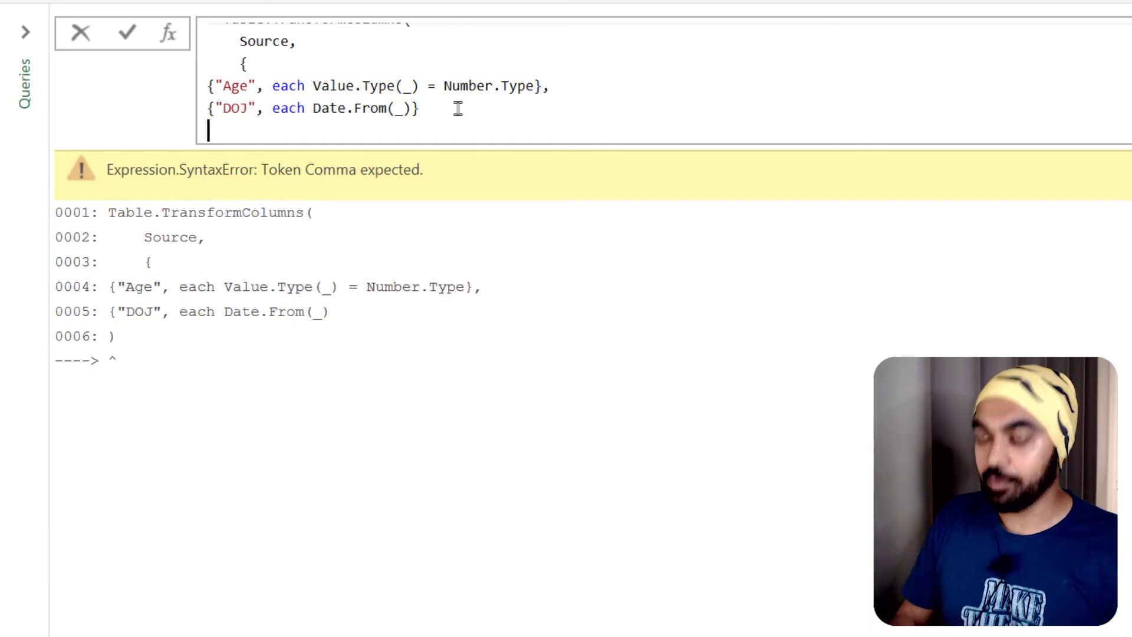
key("Tab")
type("}")
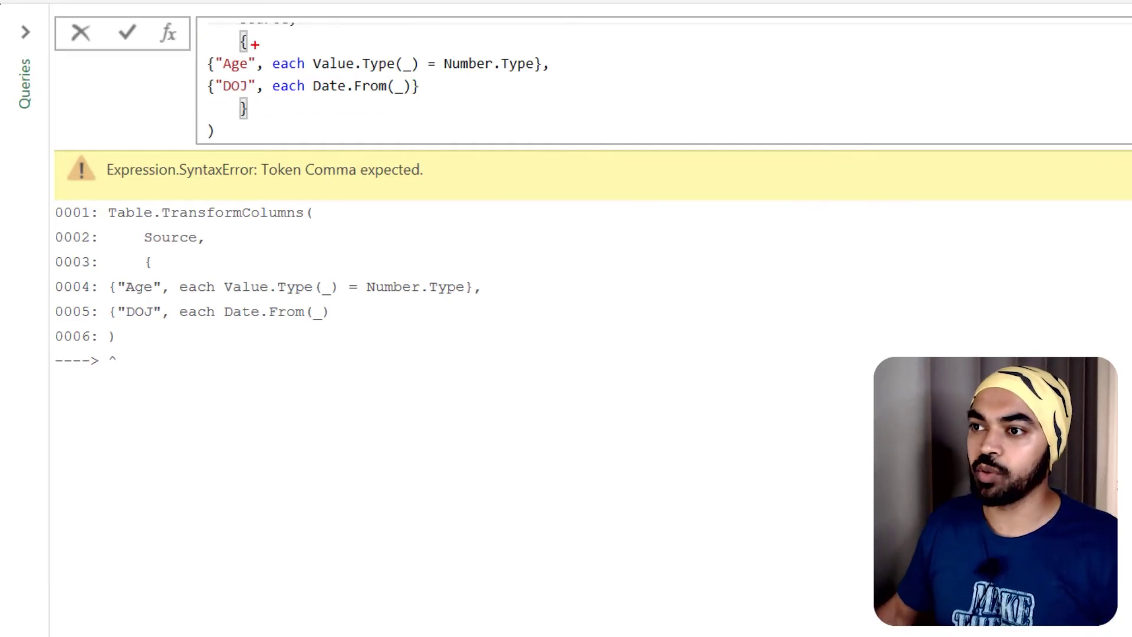
left_click_drag(236, 27, 257, 58)
left_click_drag(234, 98, 256, 129)
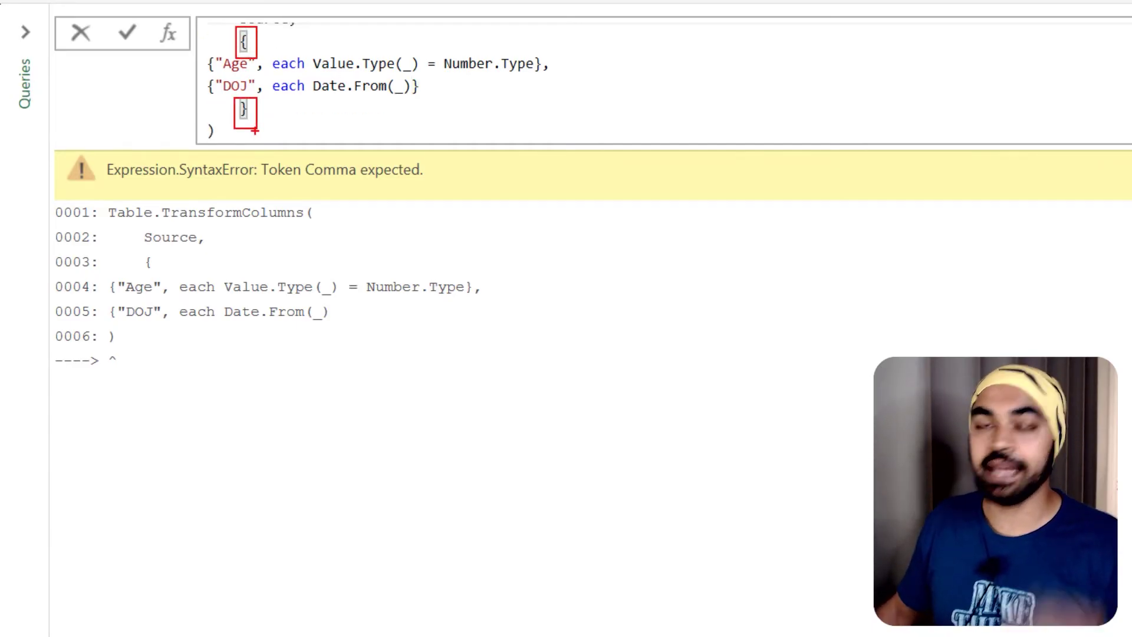
left_click_drag(575, 42, 560, 66)
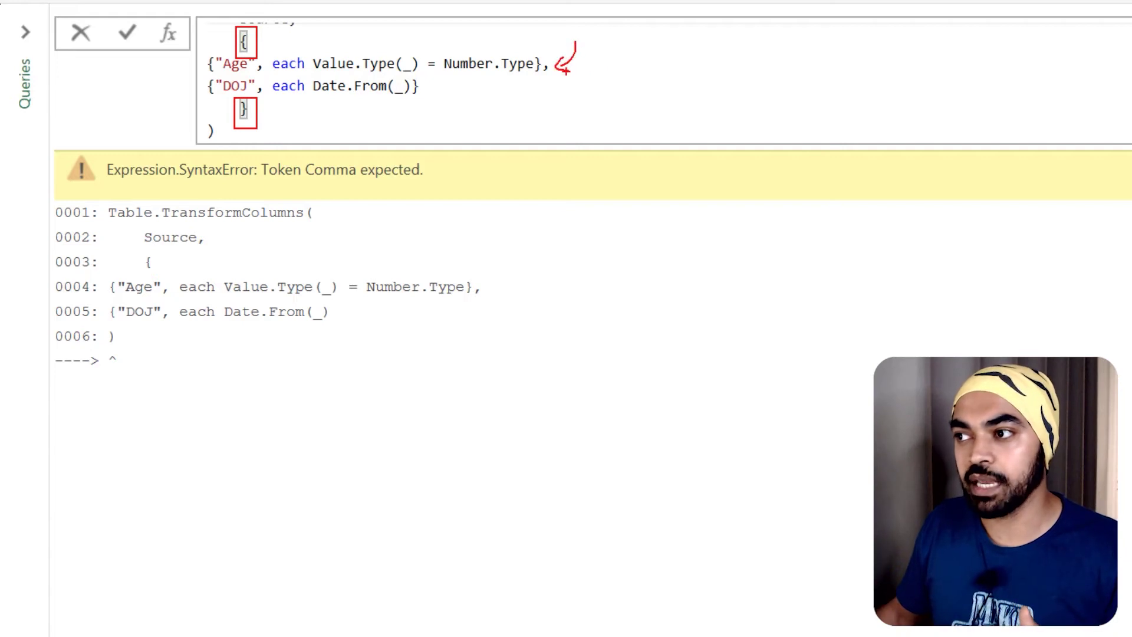
mouse_move(458, 78)
left_mouse_down()
mouse_move(428, 101)
mouse_move(451, 110)
left_mouse_up()
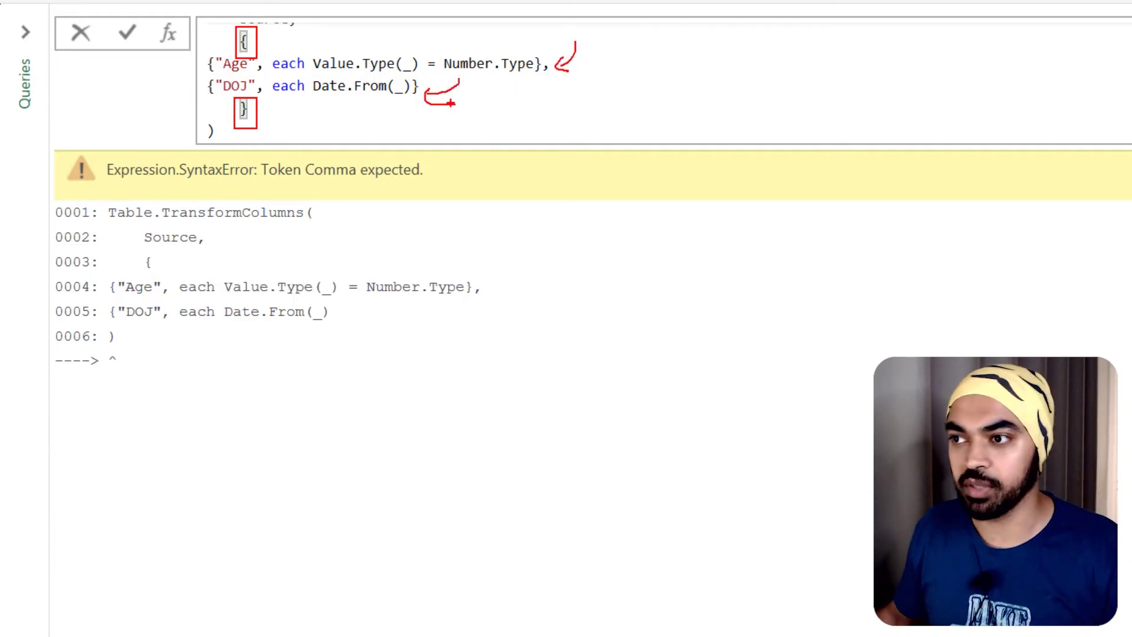
key("Escape")
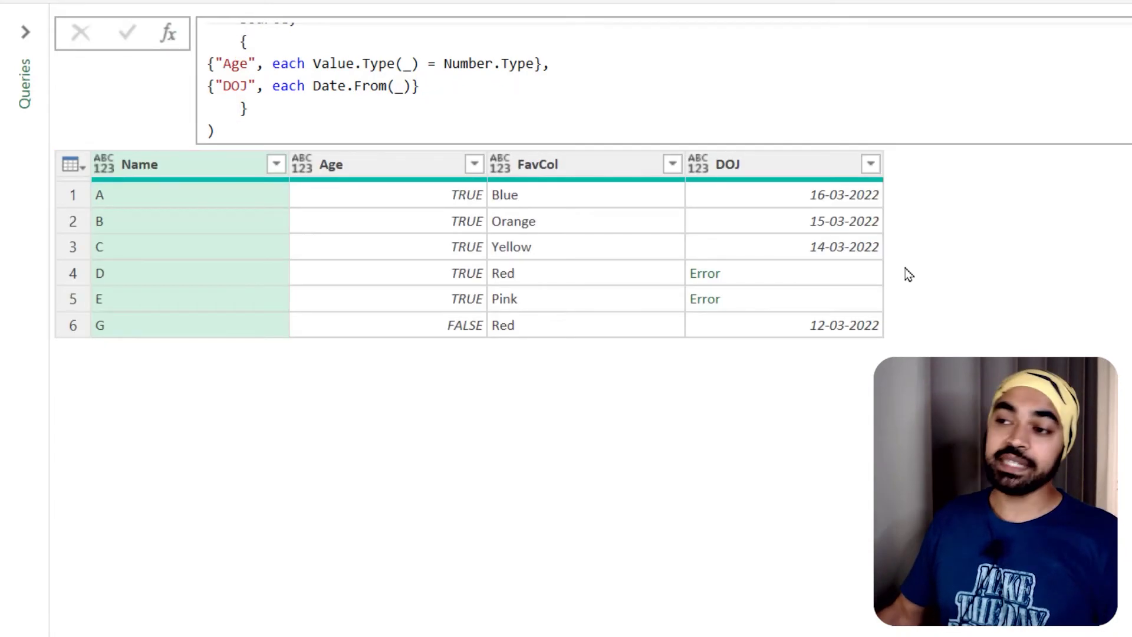
Inspect the DOJ error in row 4 and insert the try keyword before Date.From(_) in the DOJ transformation
left_click(804, 273)
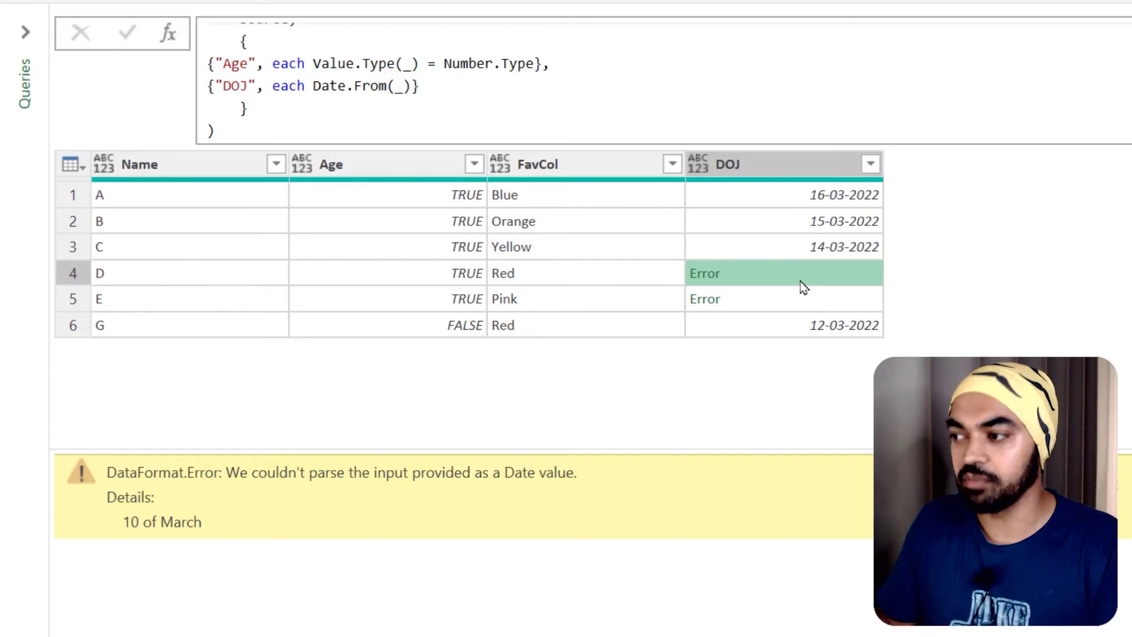
left_click(415, 89)
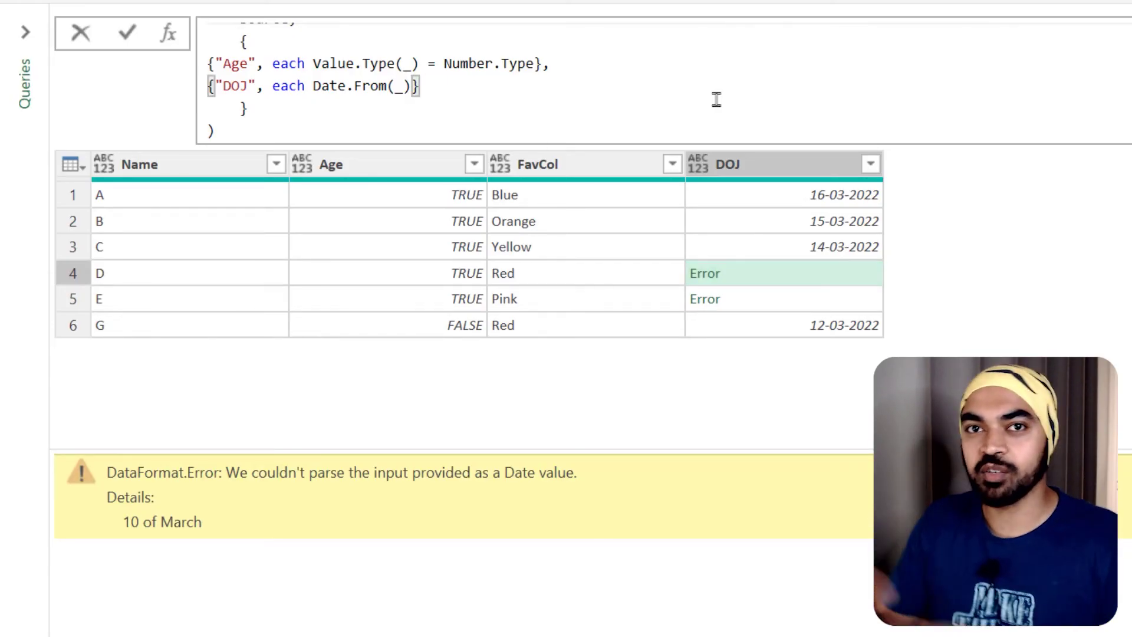
key("Left")
key("Left")
key("Left")
key("Left")
key("Left")
key("Left")
key("Left")
key("Left")
key("Left")
key("Left")
key("Left")
key("Left")
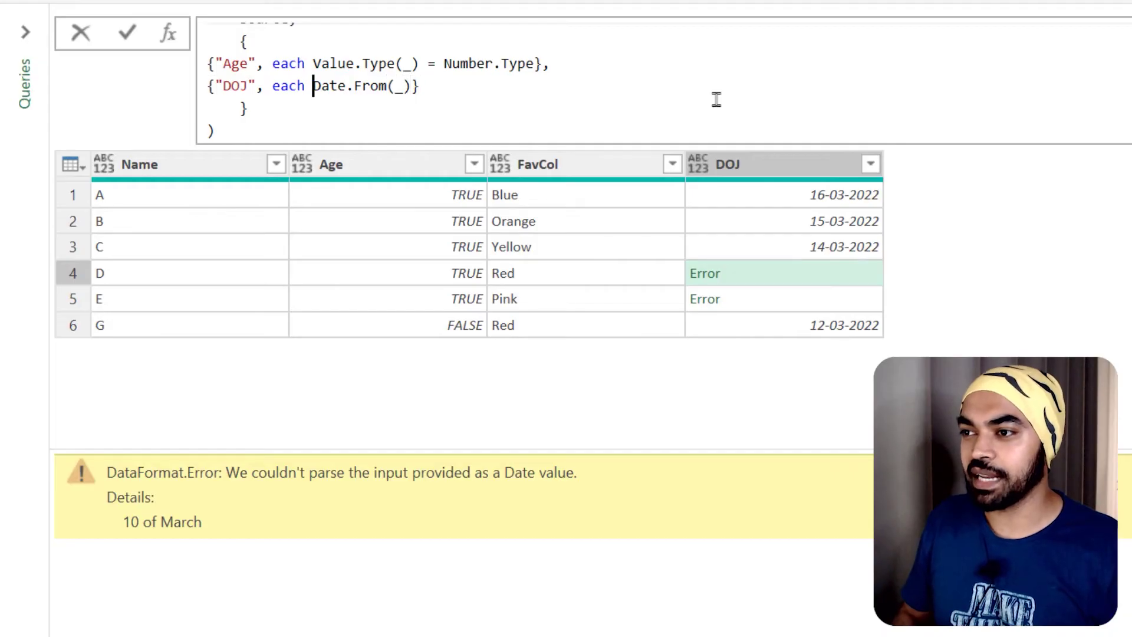
type("try")
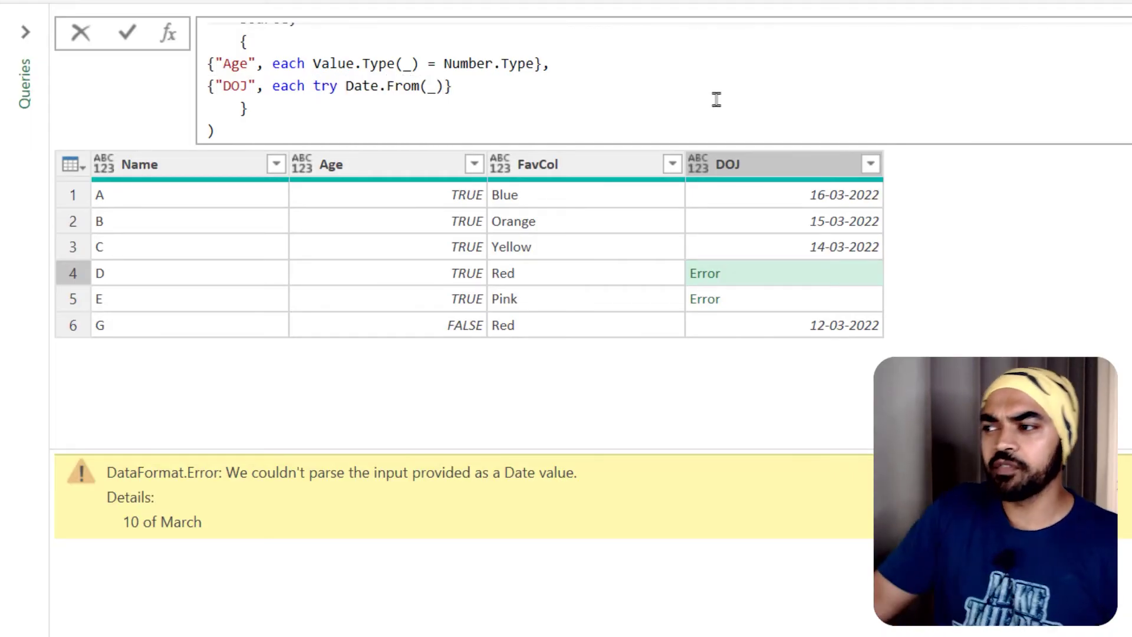
left_click_drag(764, 197, 764, 256)
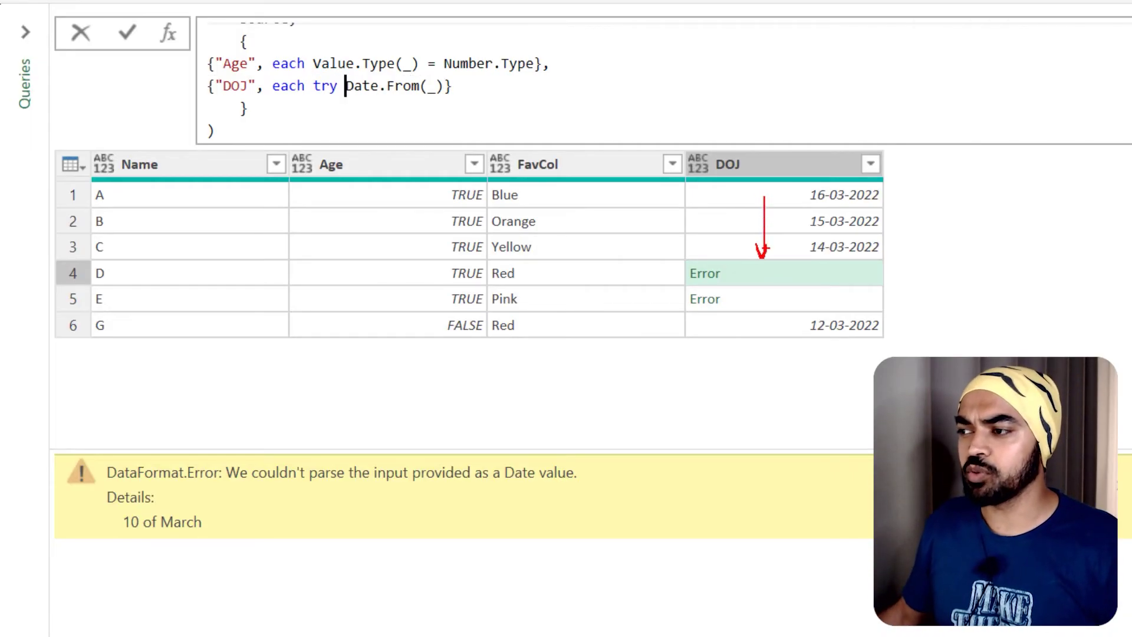
Extend the DOJ transformation with otherwise false after try Date.From(_), apply the formula, and check the DOJ results row by row
key("Escape")
key("Return")
left_click(448, 86)
type("other")
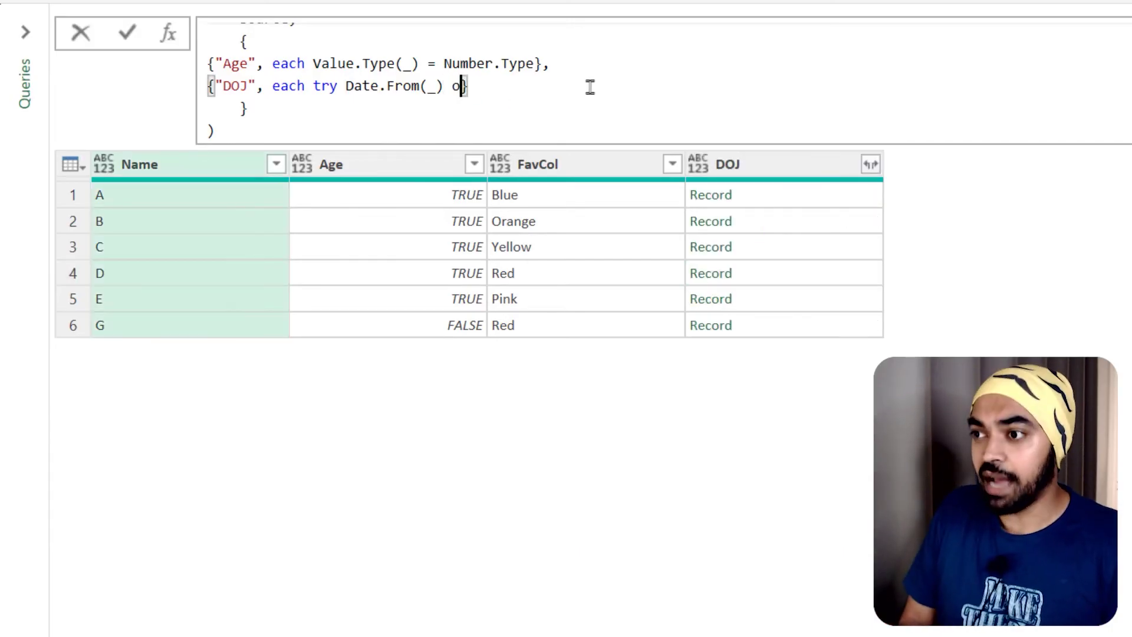
type("wise nu")
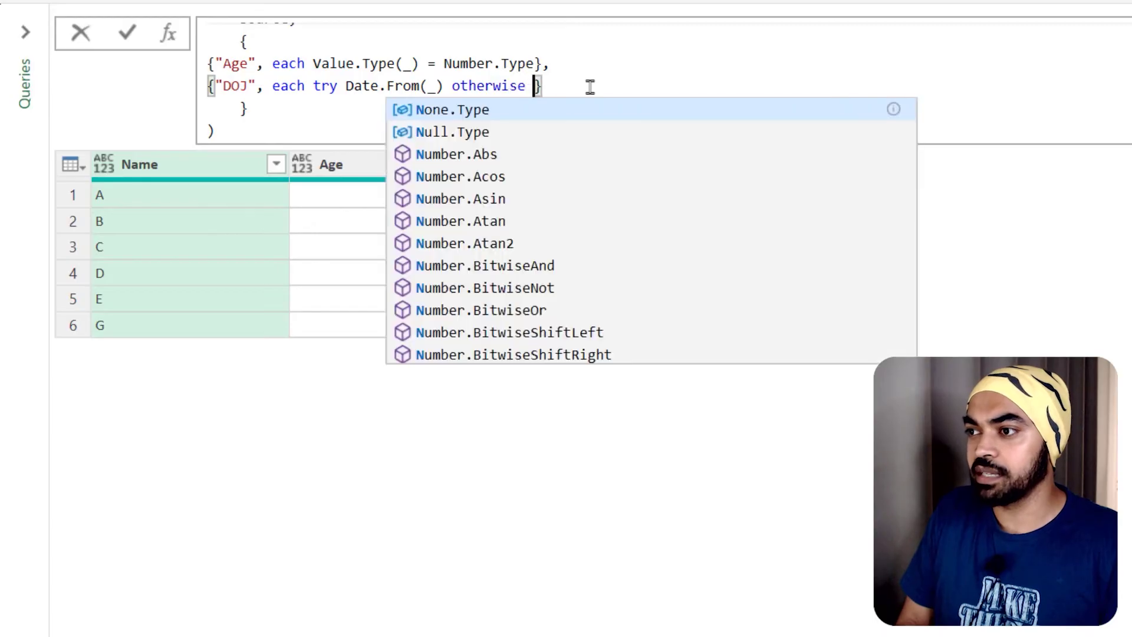
key("BackSpace")
key("BackSpace")
type("false")
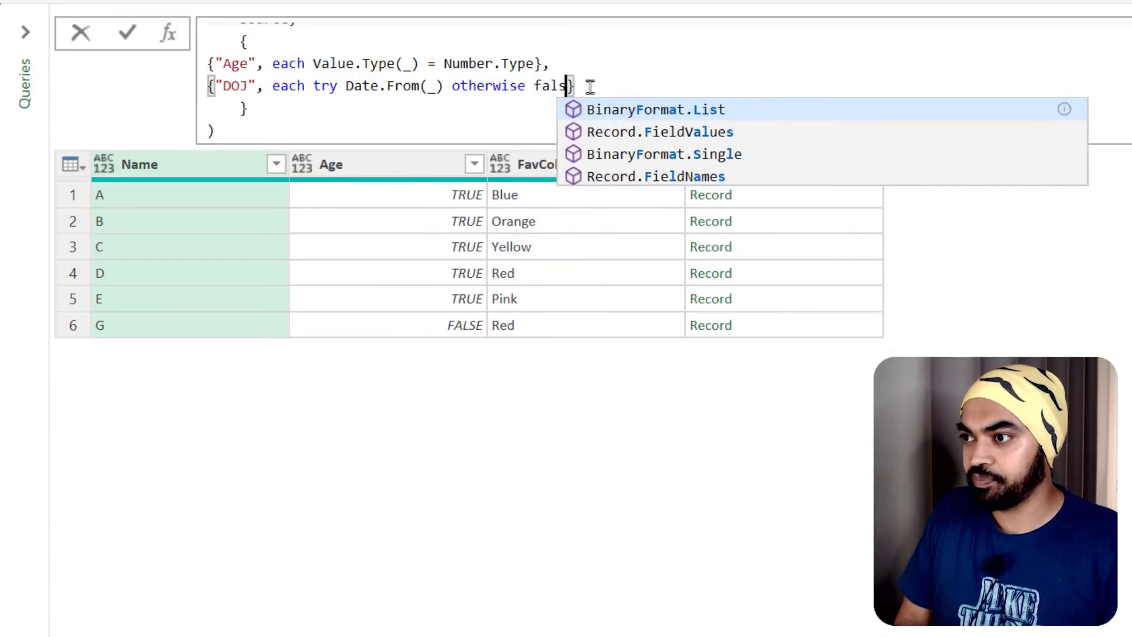
left_click(236, 108)
key("Return")
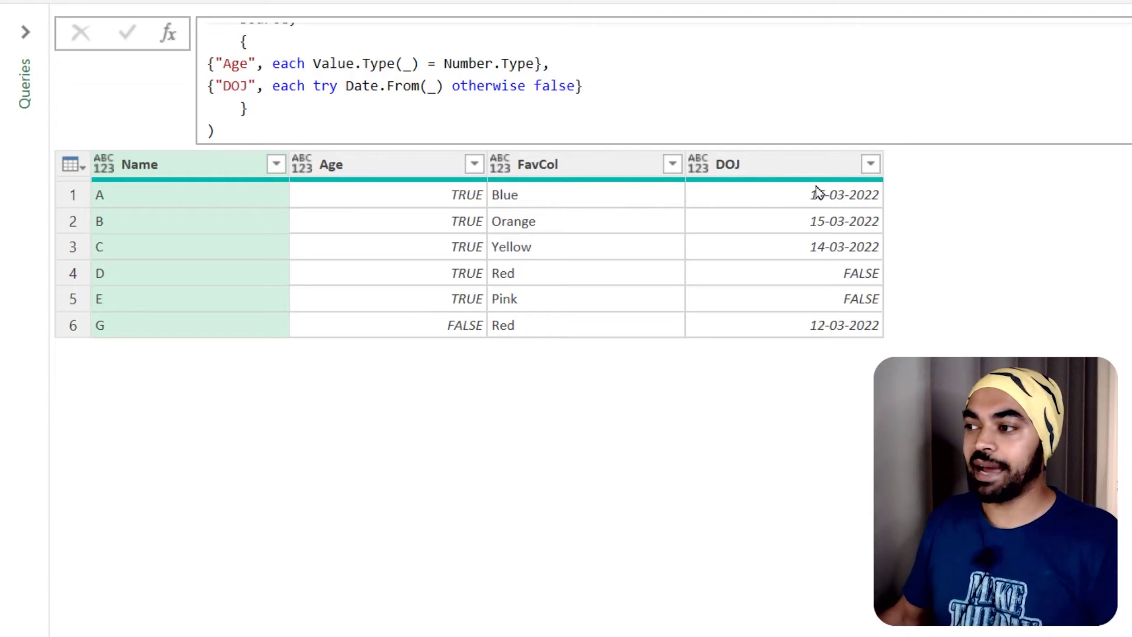
left_click(849, 221)
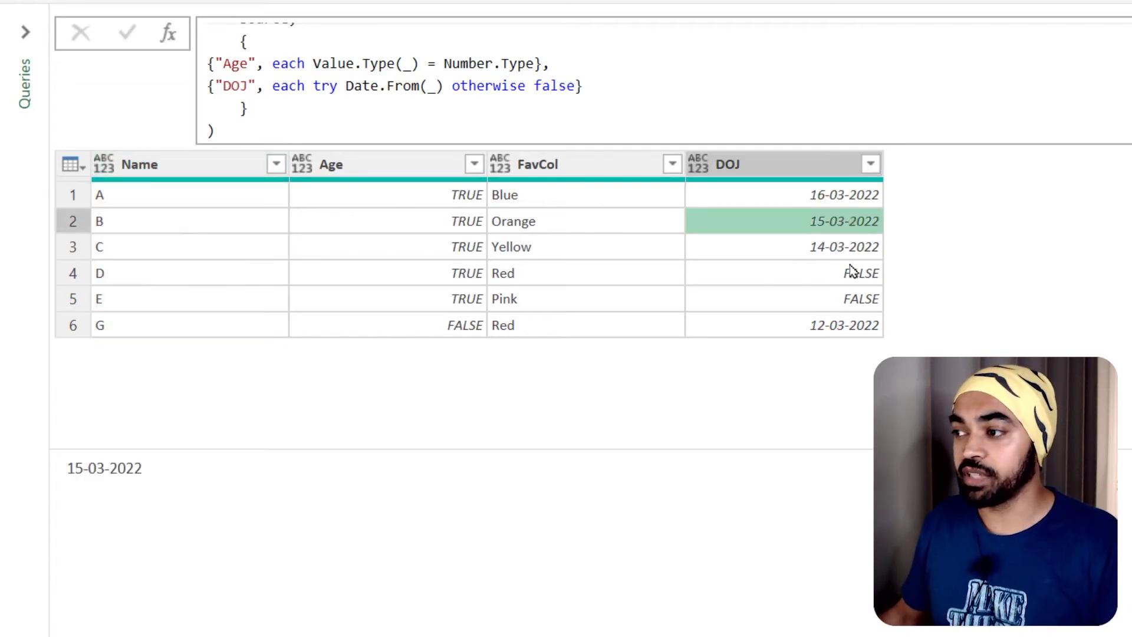
left_click(855, 273)
left_click(855, 299)
left_click(854, 327)
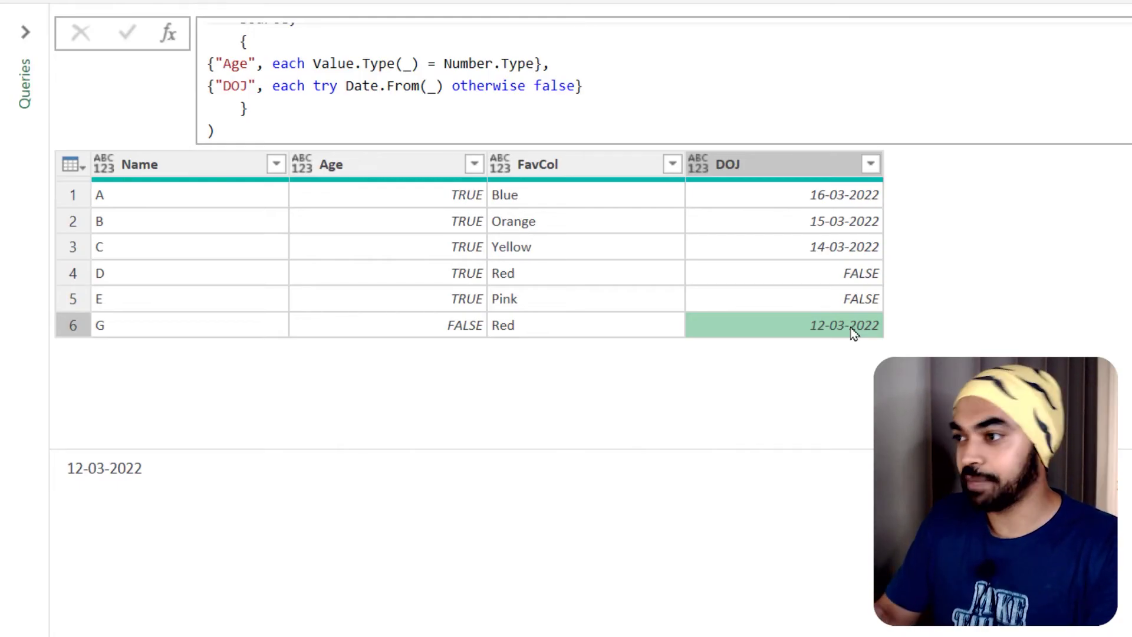
Add Date.Type as the third item of the DOJ pair and apply the formula
left_click(582, 87)
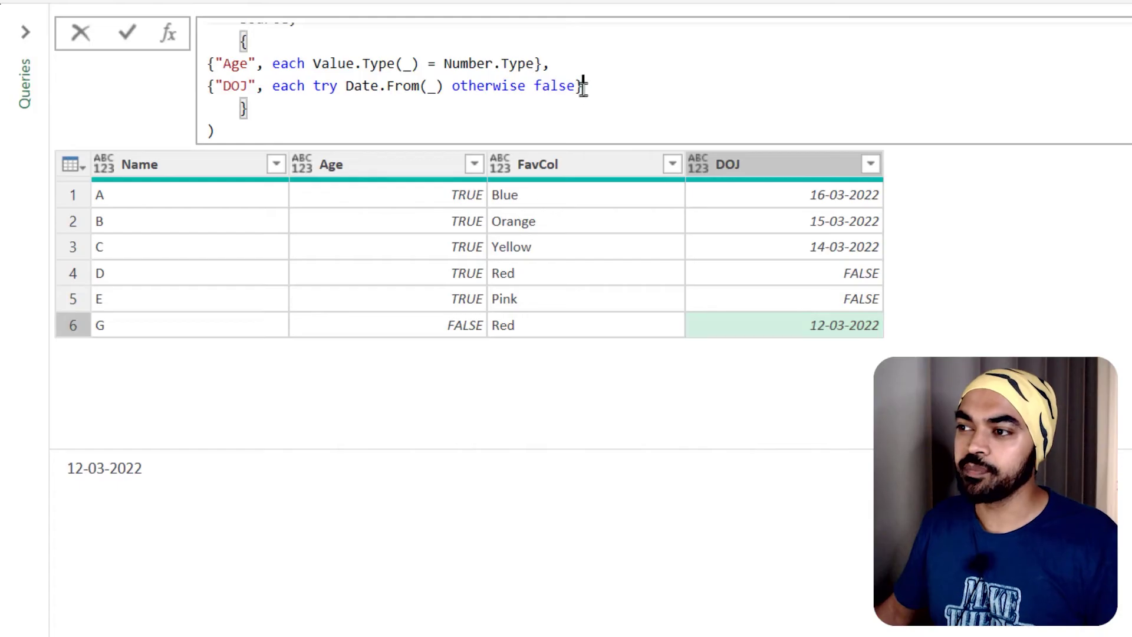
type(",")
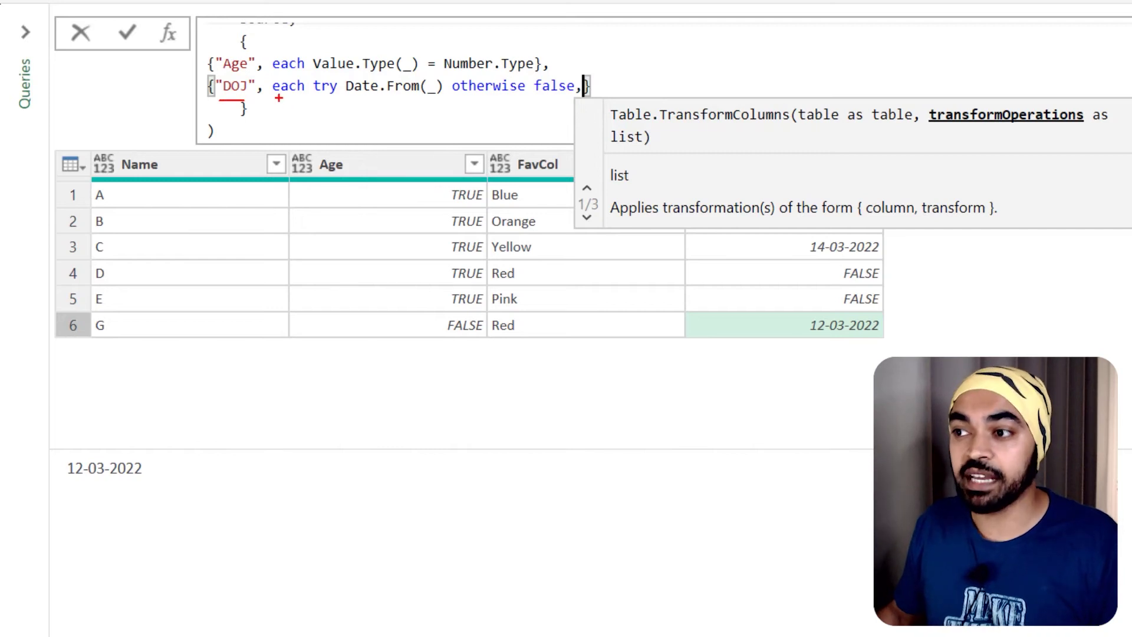
left_click_drag(279, 100, 485, 99)
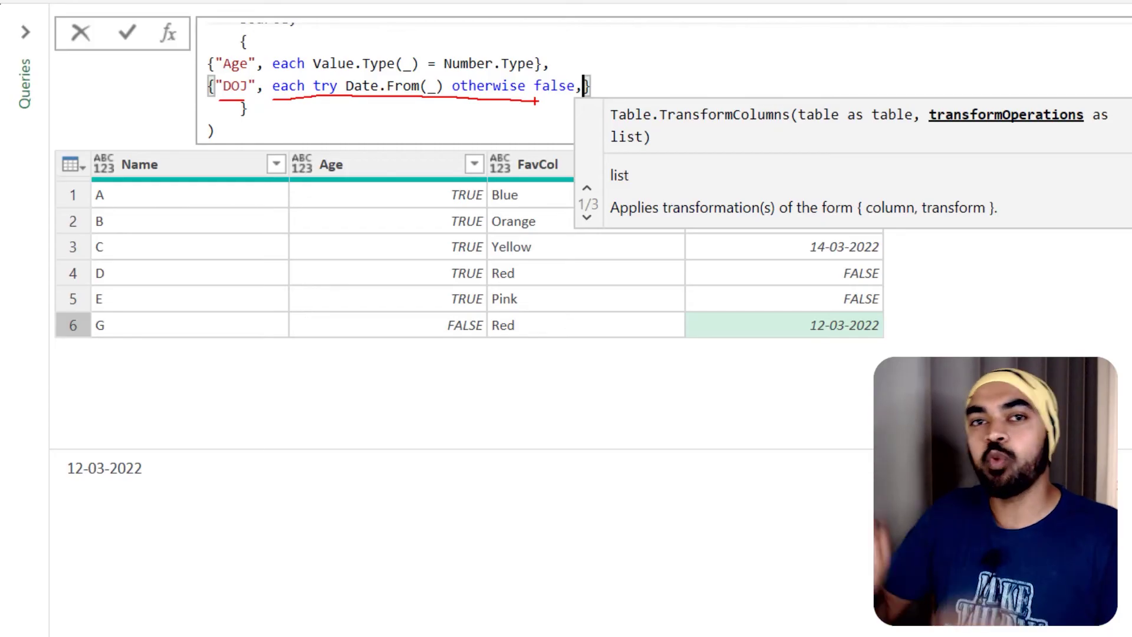
key("Return")
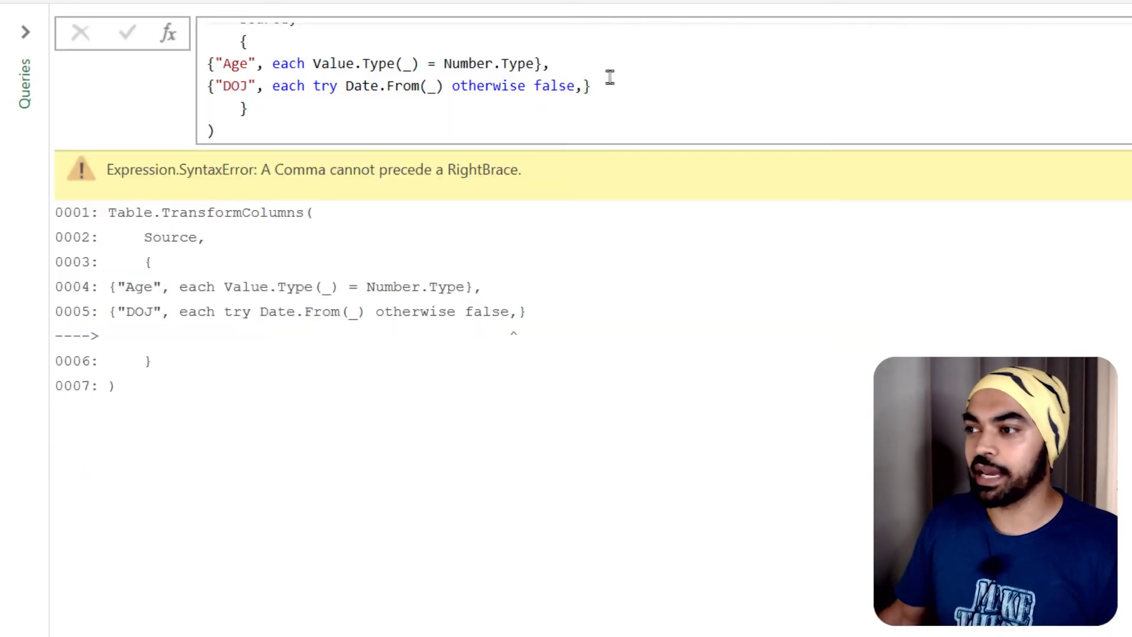
type("date")
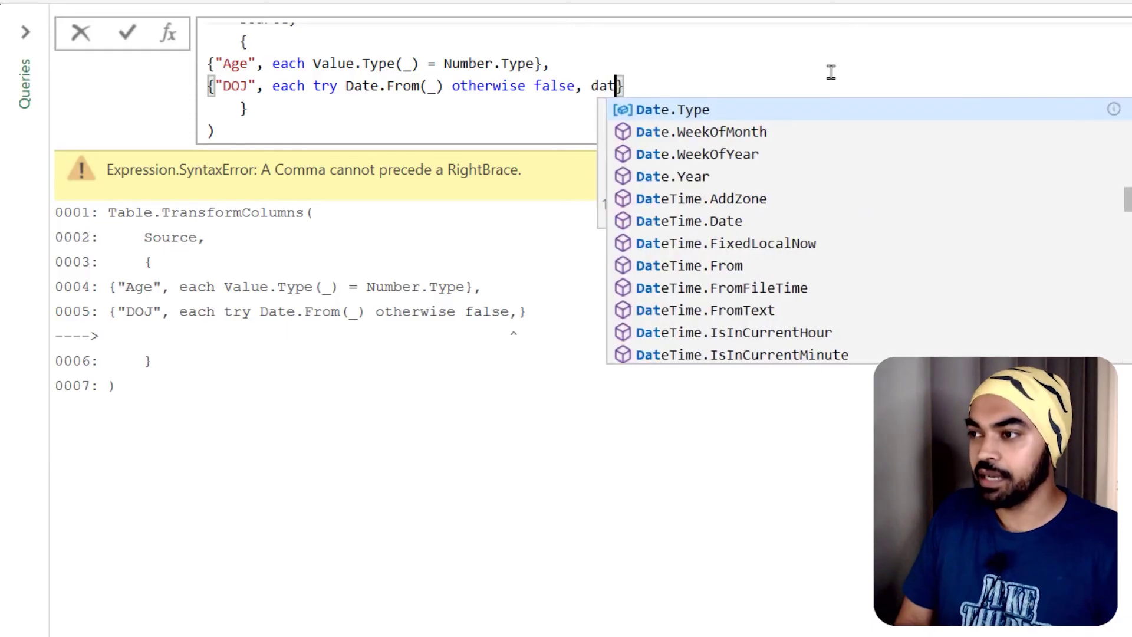
key("ctrl+shift+Left")
type("Date.Typ")
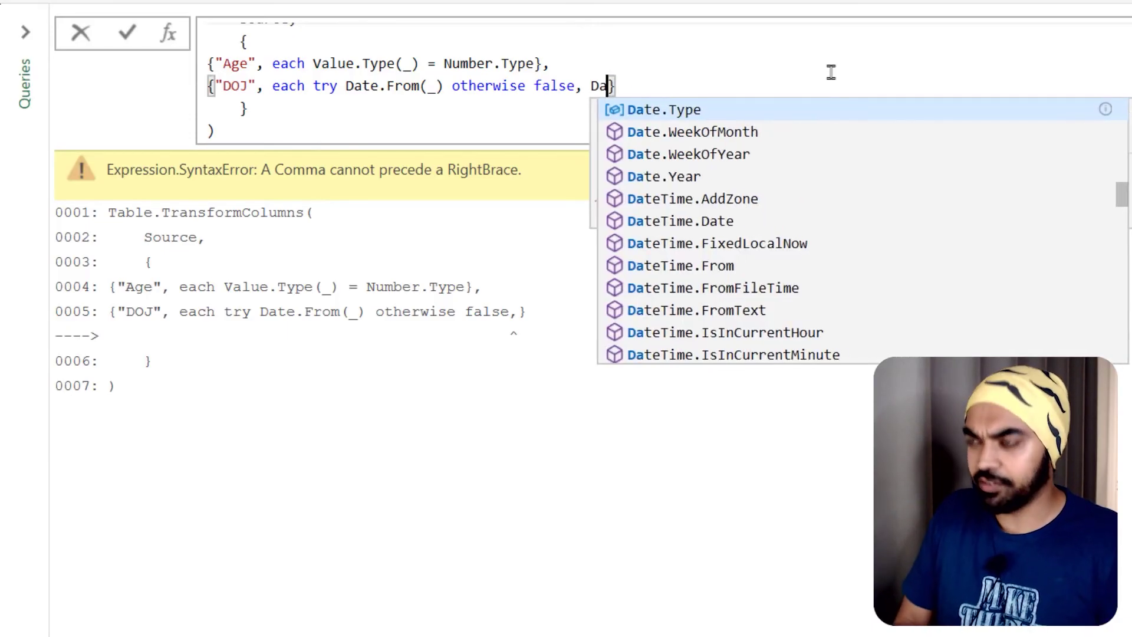
type("e")
key("Down")
key("Down")
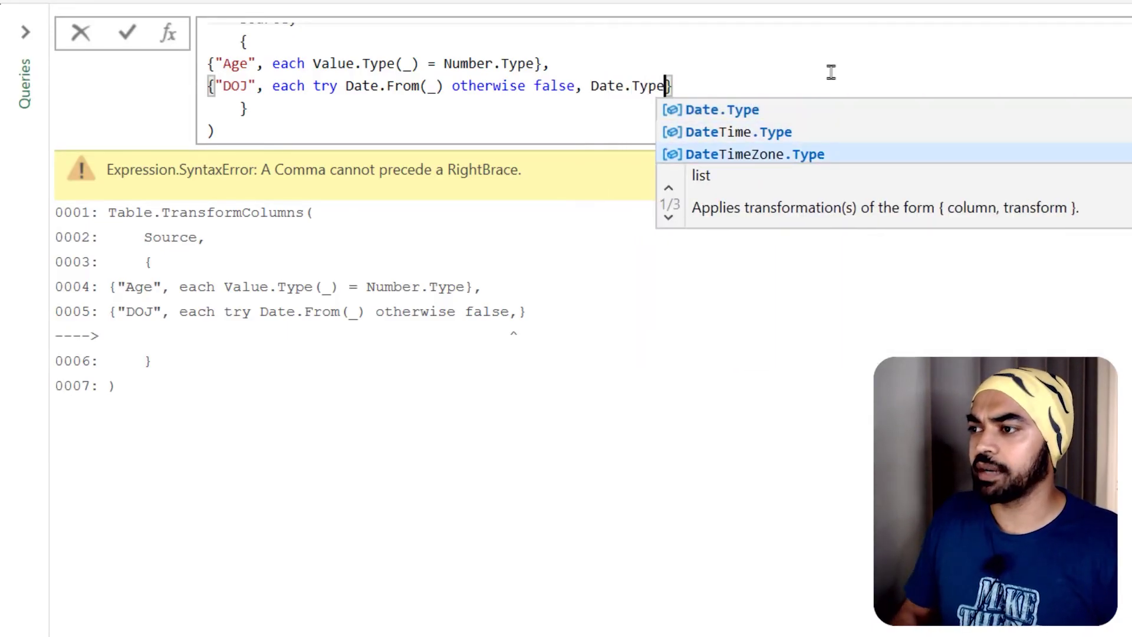
key("Escape")
key("Down")
key("Down")
left_click(129, 34)
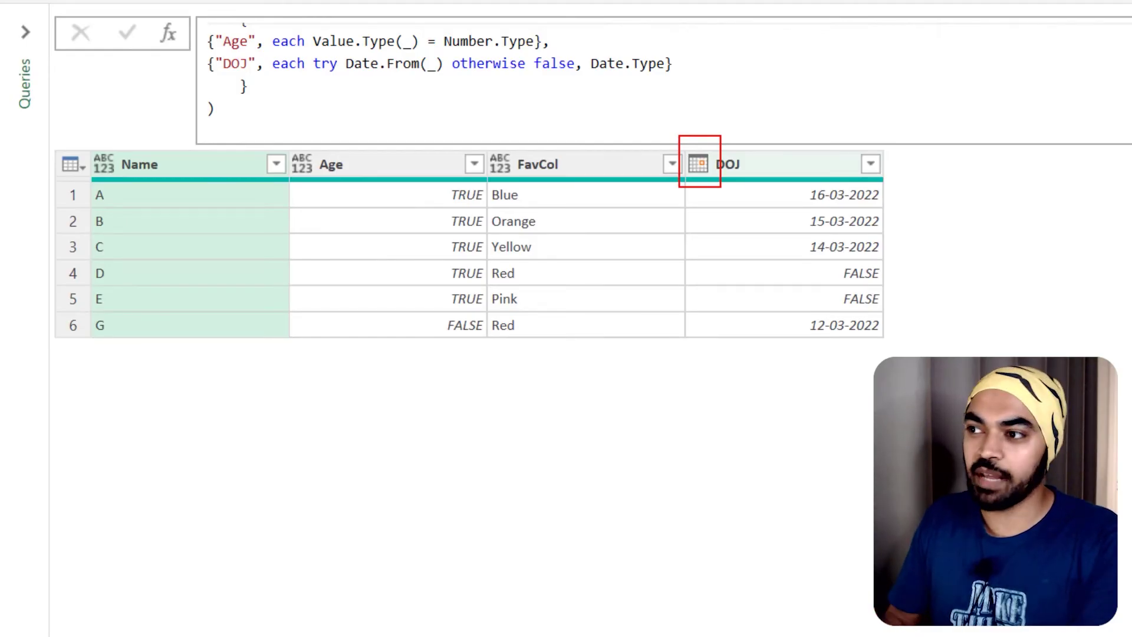
Add Text.Type as the third item of the Age pair, separated by a comma after Number.Type, and apply the formula
left_click(535, 41)
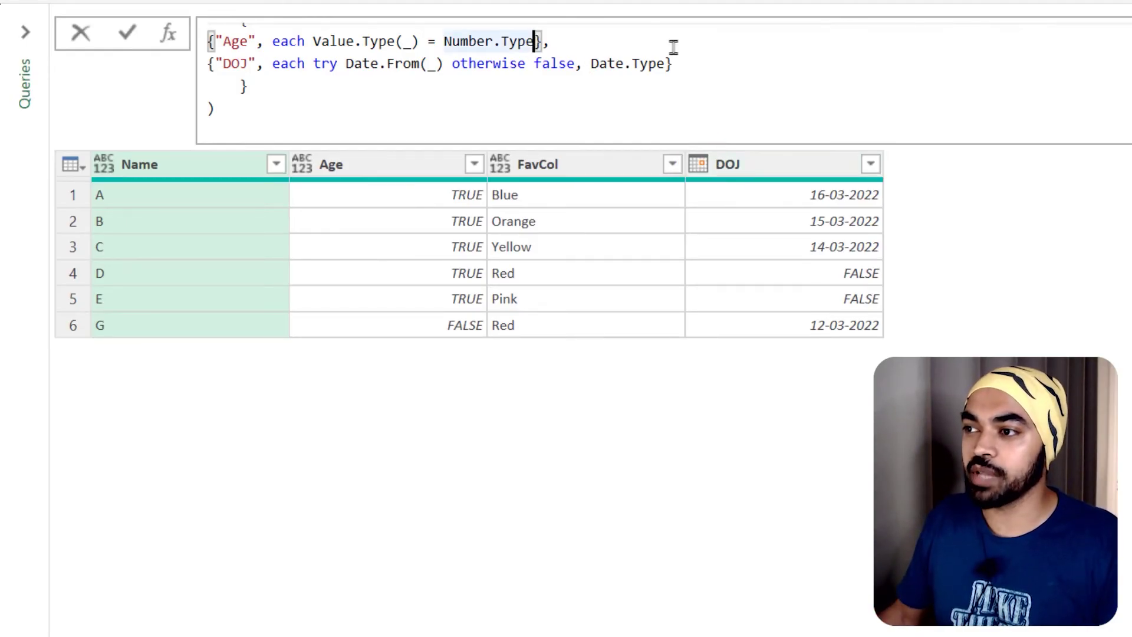
type("m ")
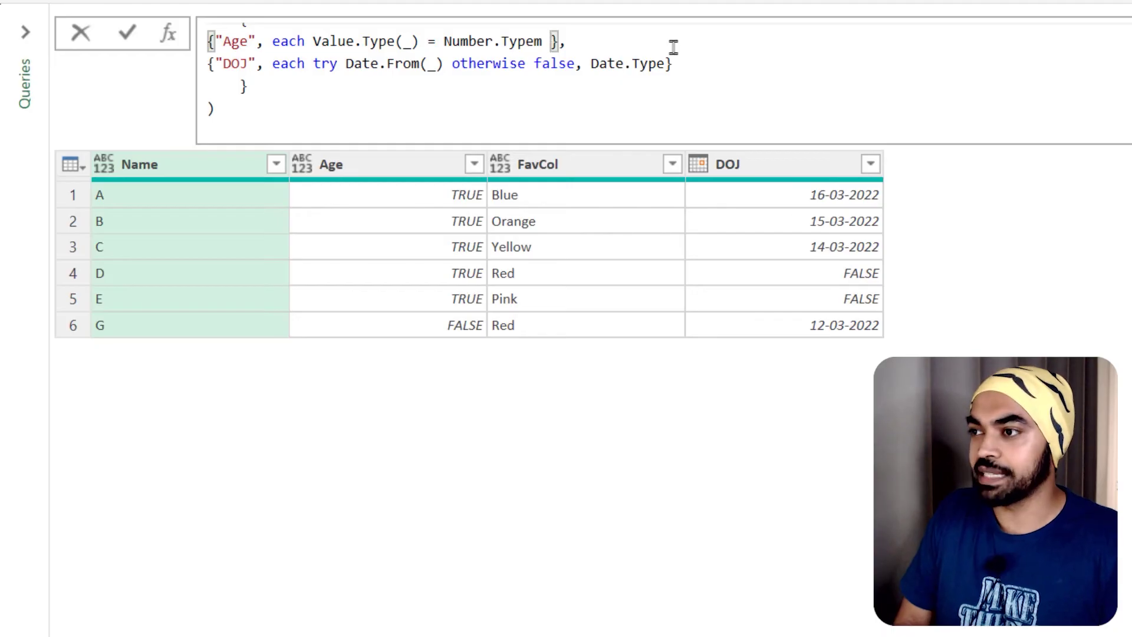
type("Text.Type")
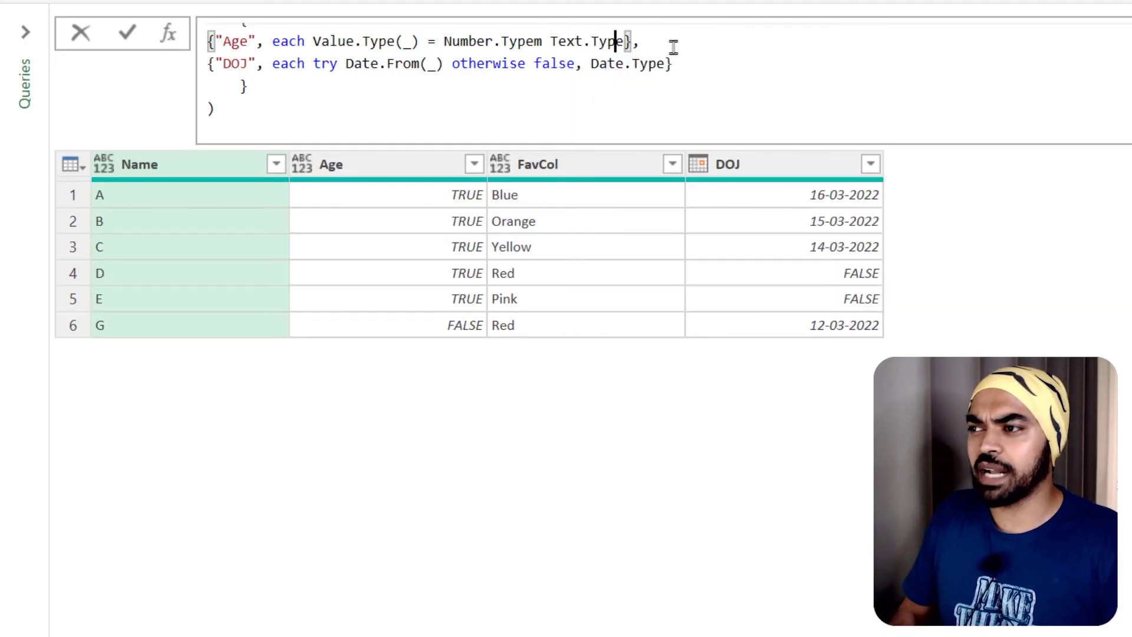
key("Return")
left_click(541, 39)
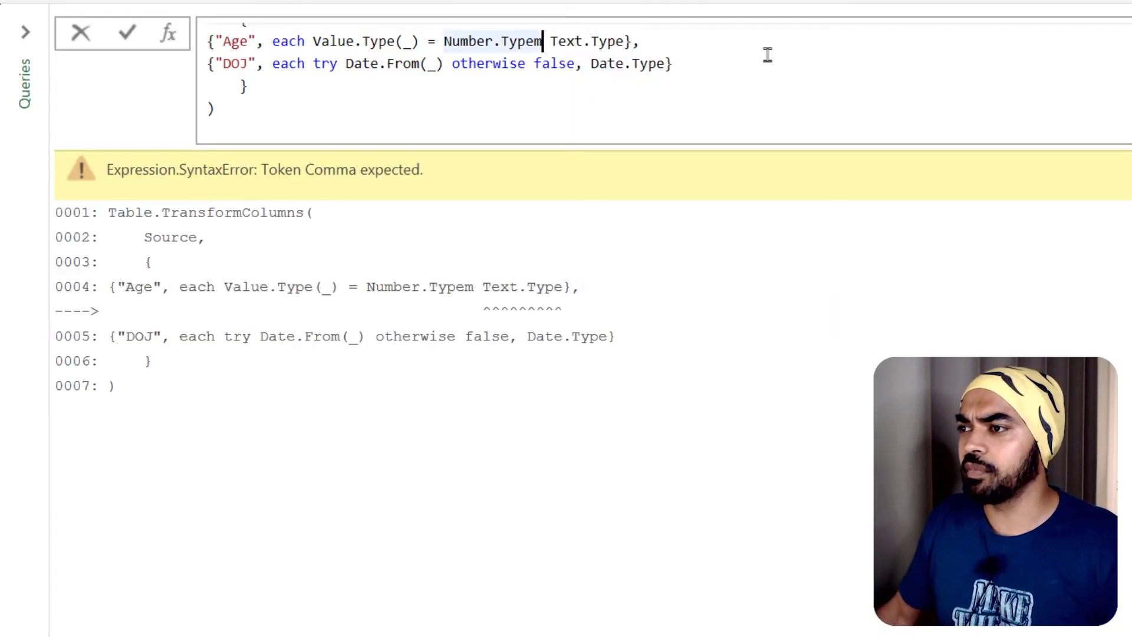
type(",")
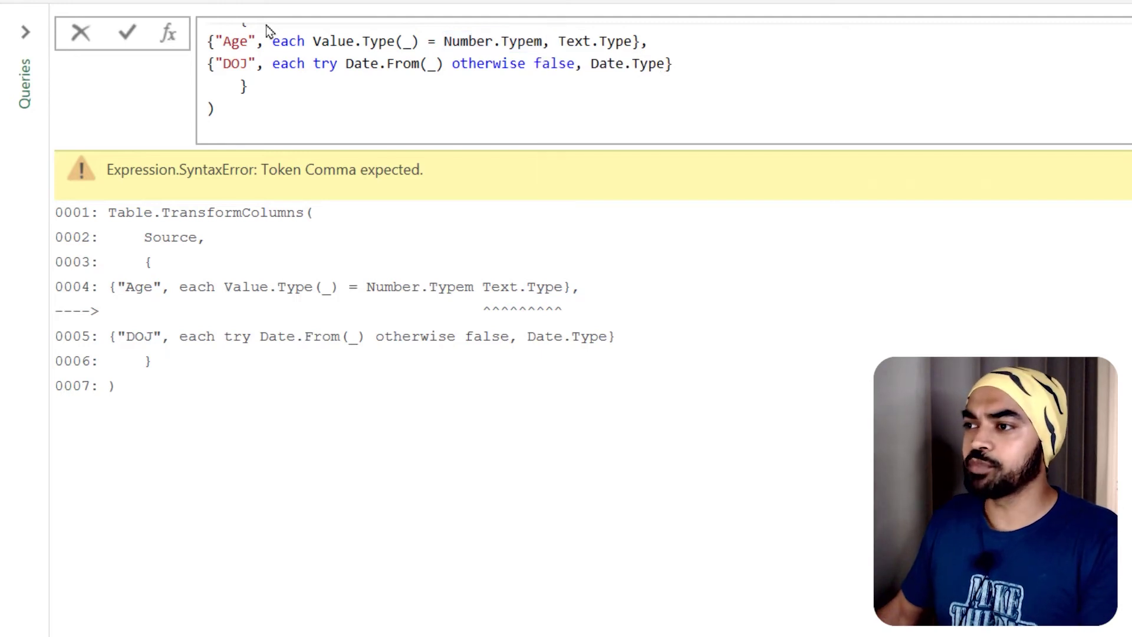
left_click(135, 31)
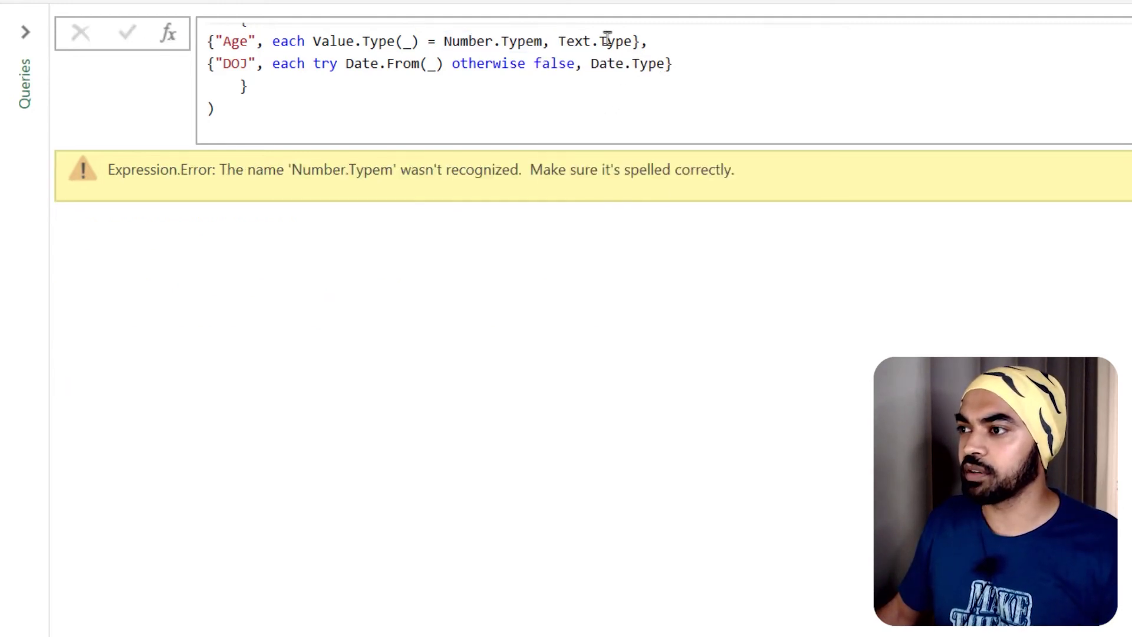
left_click(526, 41)
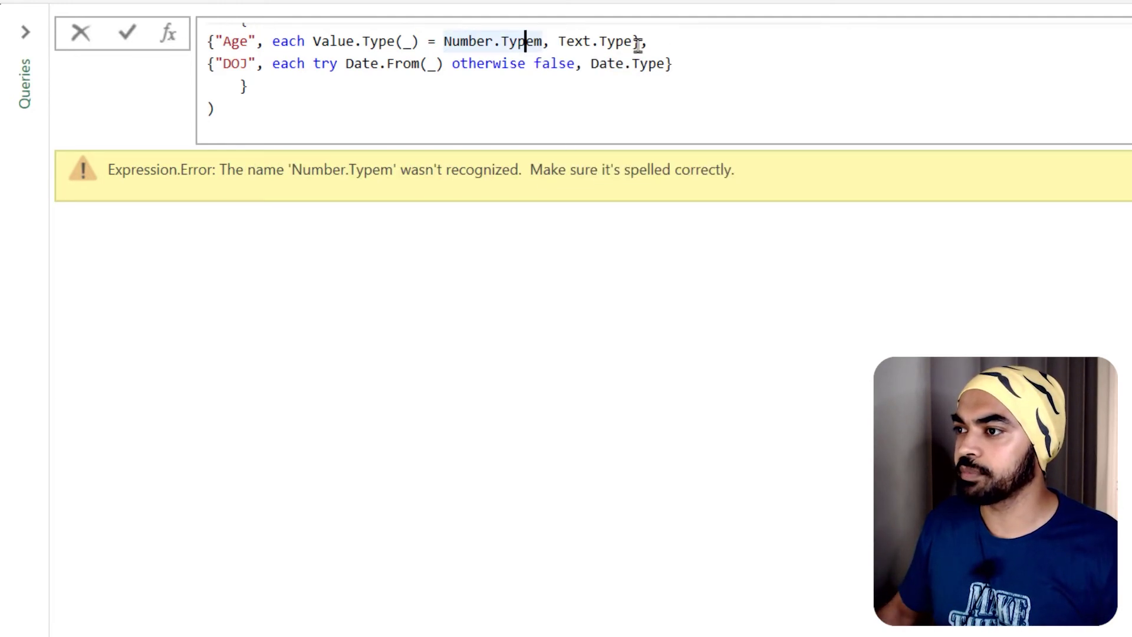
key("Delete")
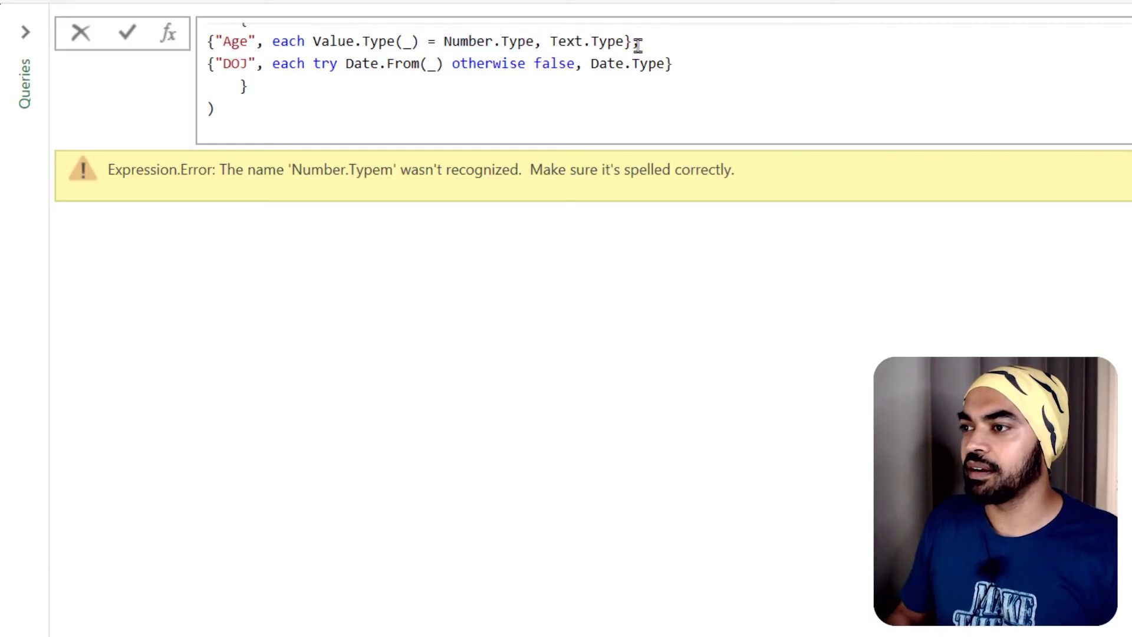
left_click(128, 35)
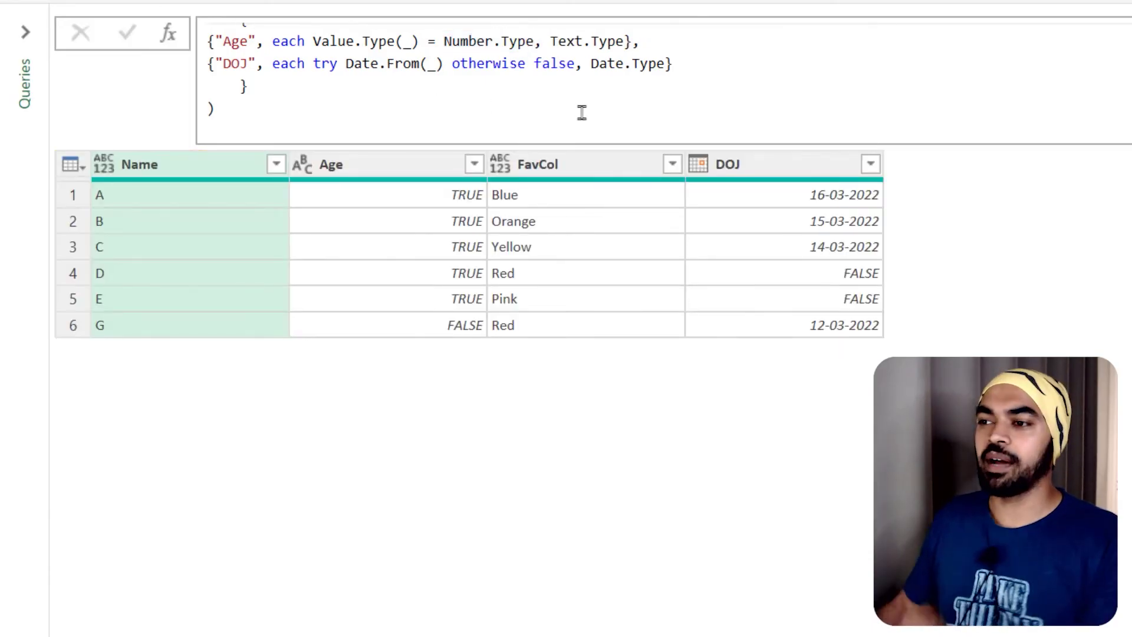
Return to the Source step and remove the DOJ column there, inserting the removal as an intermediate step before Custom1
left_click_drag(302, 169, 385, 169)
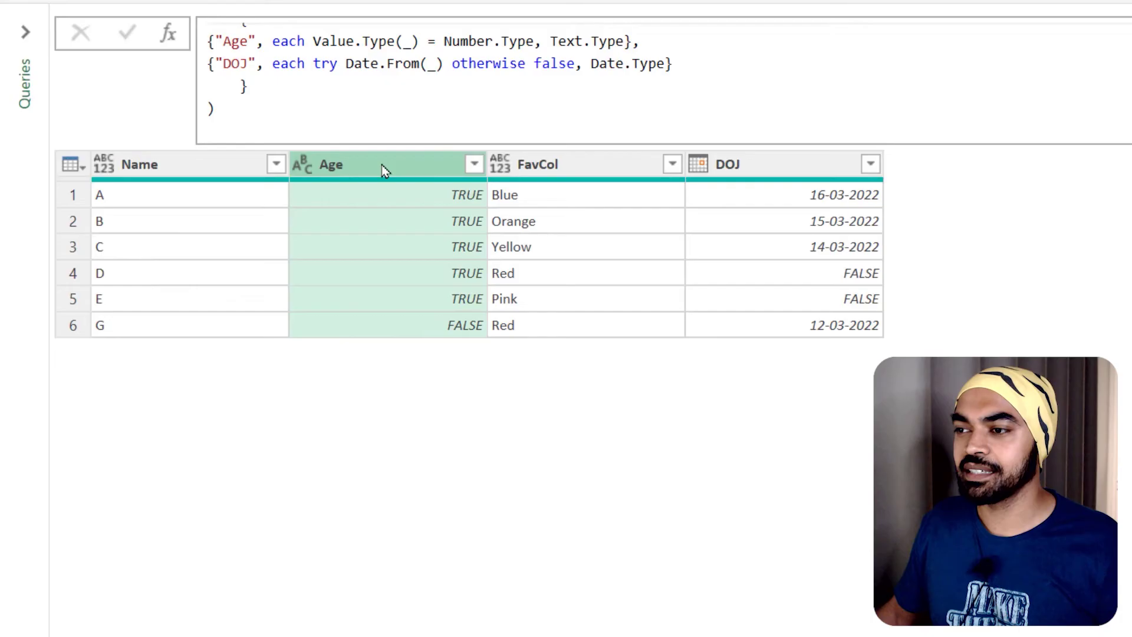
left_click(760, 171)
left_click(766, 119)
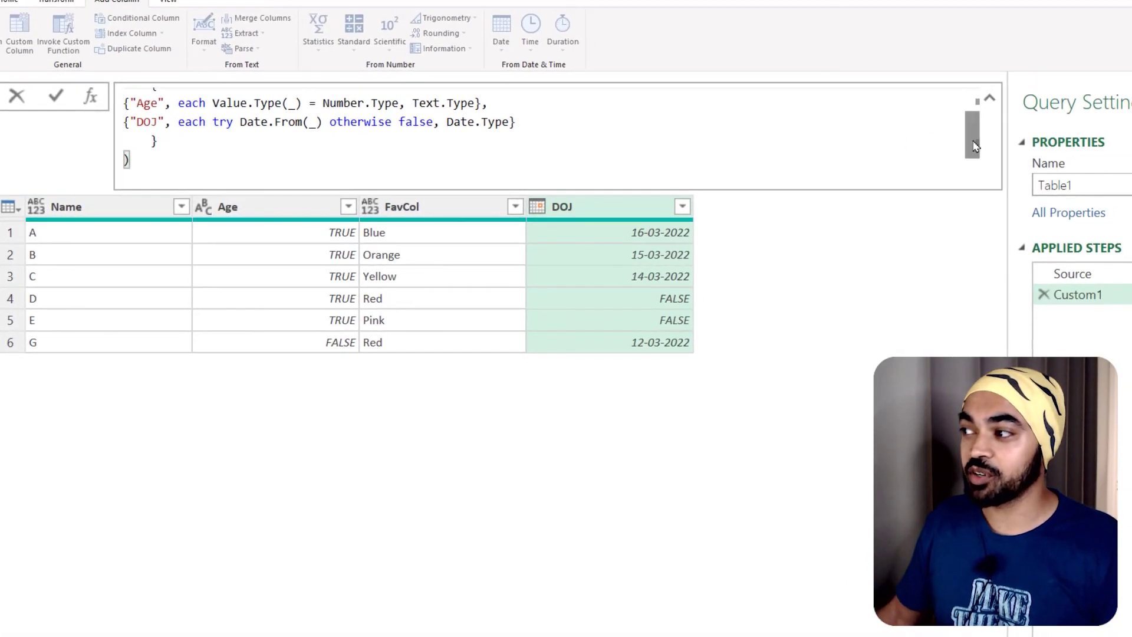
left_click_drag(975, 146, 974, 125)
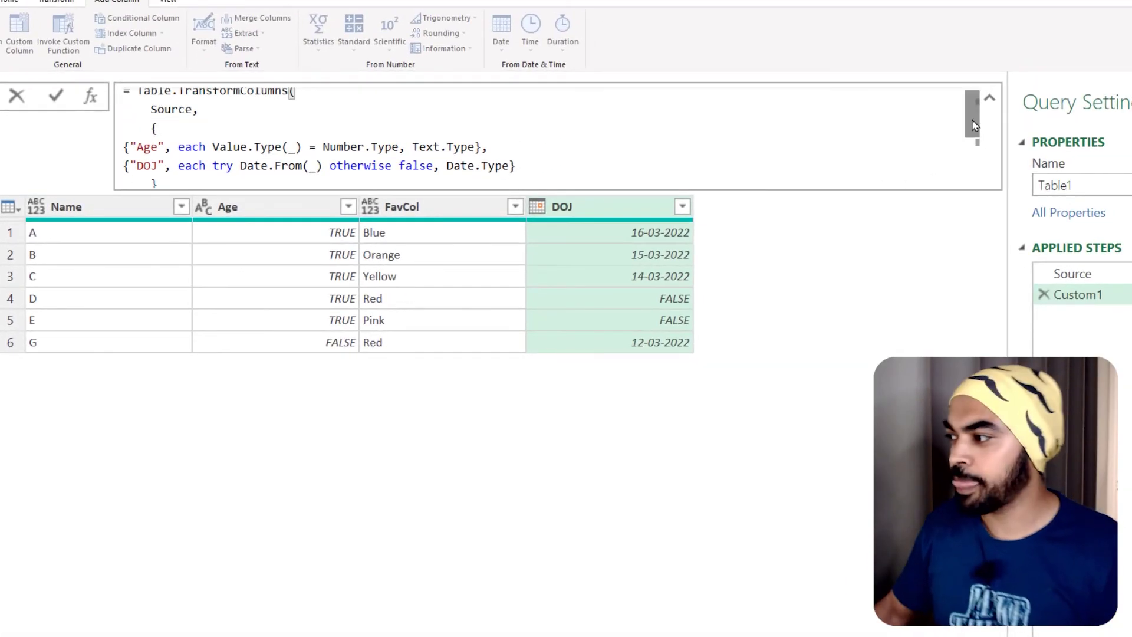
left_click(1130, 277)
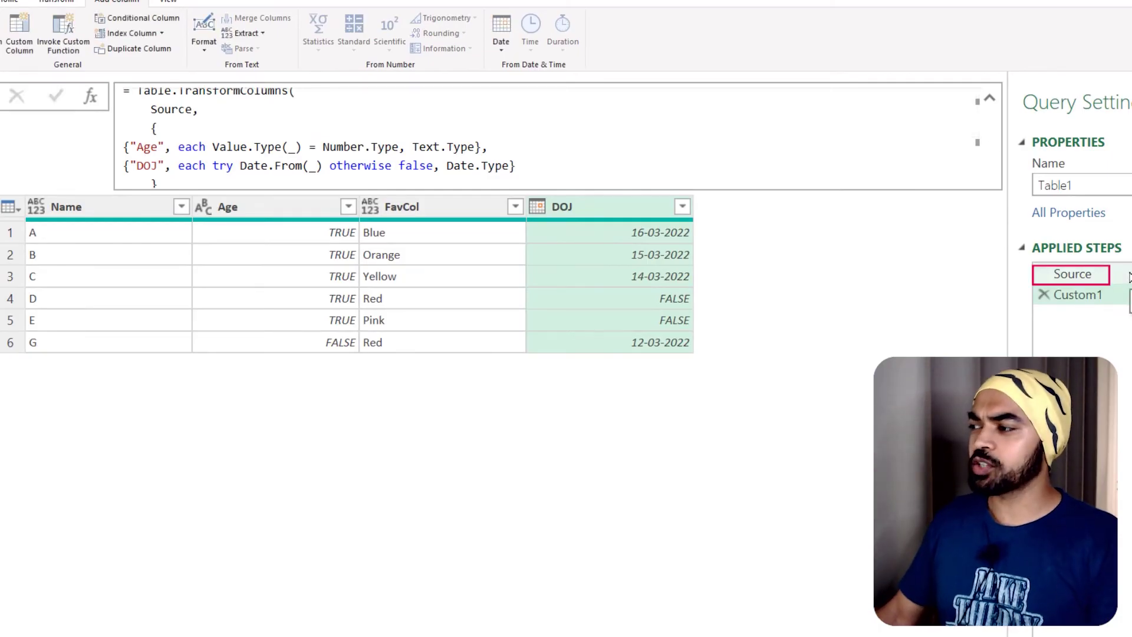
left_click(1129, 275)
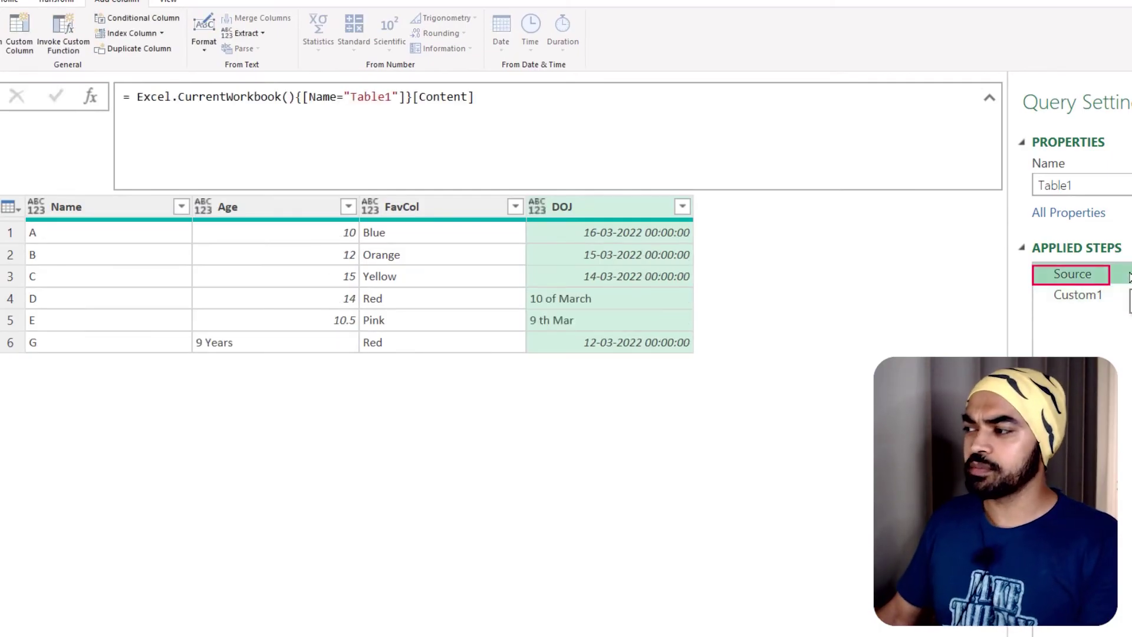
double_click(622, 211)
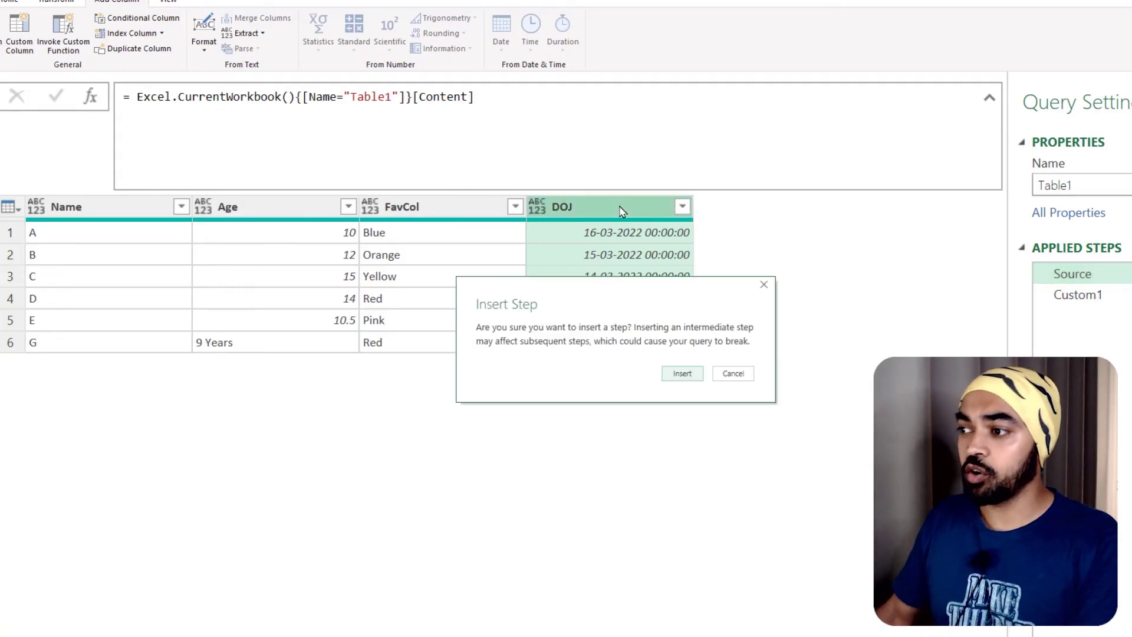
left_click(682, 373)
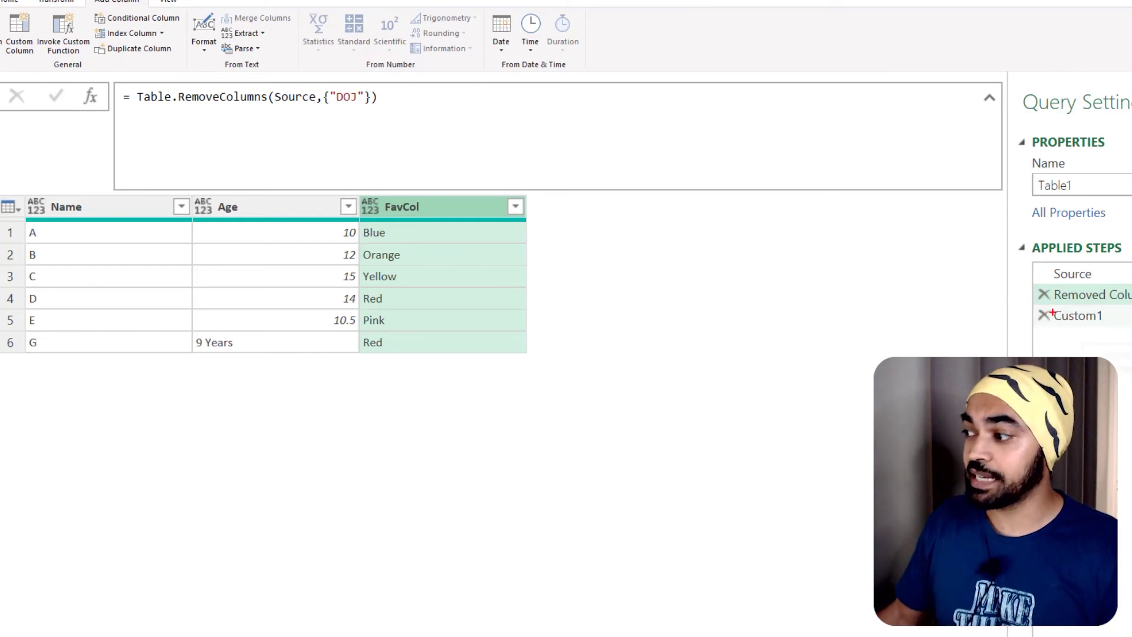
left_click_drag(1046, 306, 1112, 327)
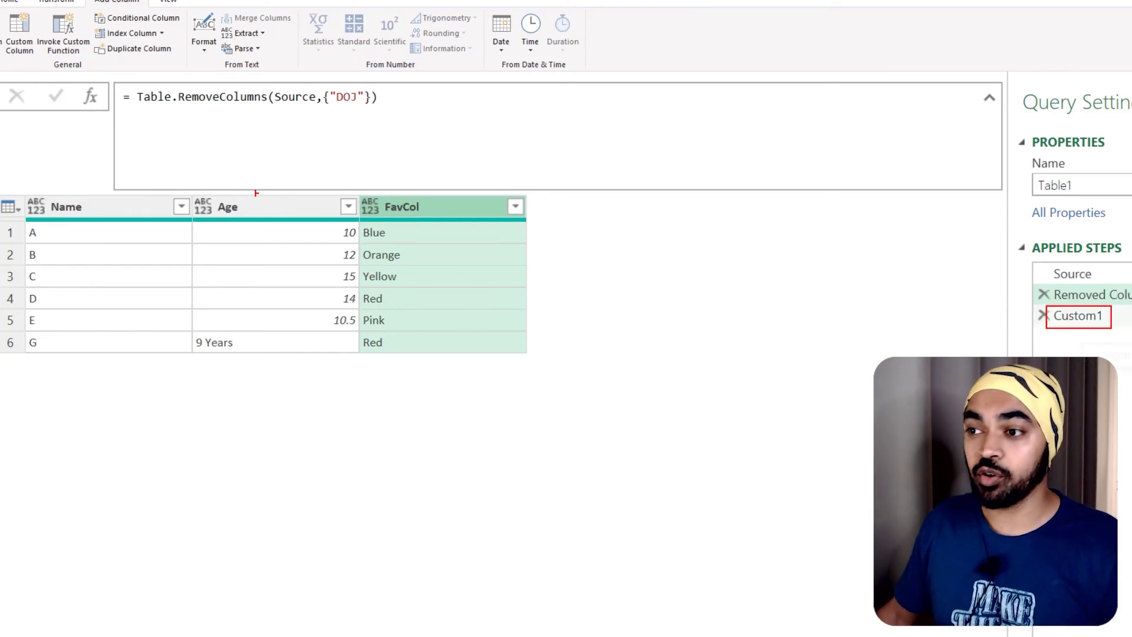
left_click_drag(215, 183, 313, 331)
left_click_drag(533, 176, 657, 355)
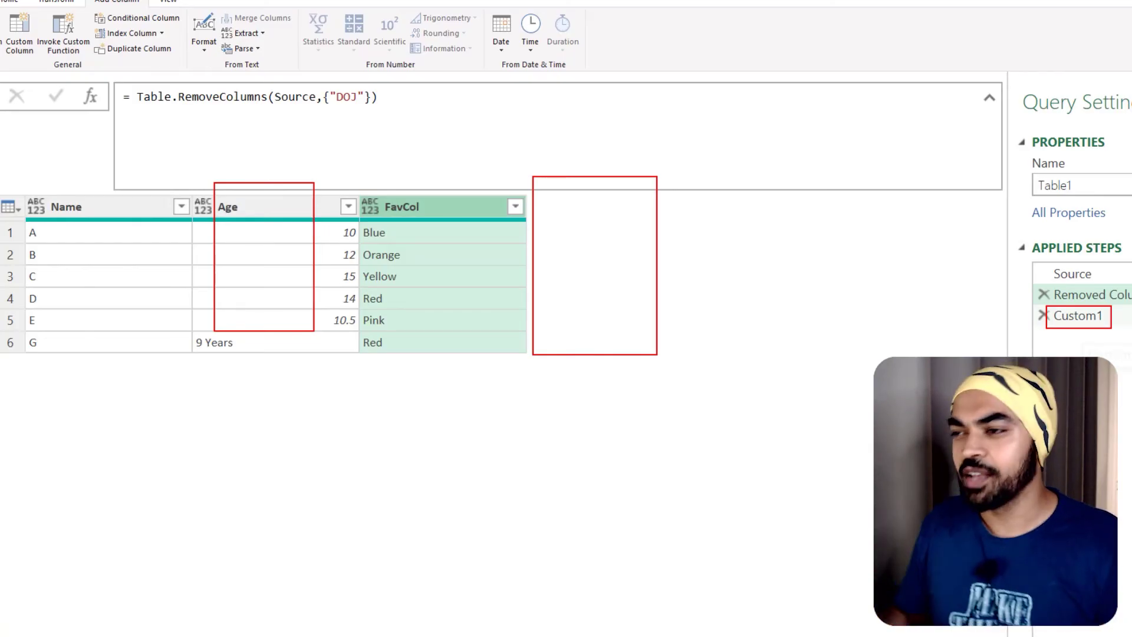
key("Escape")
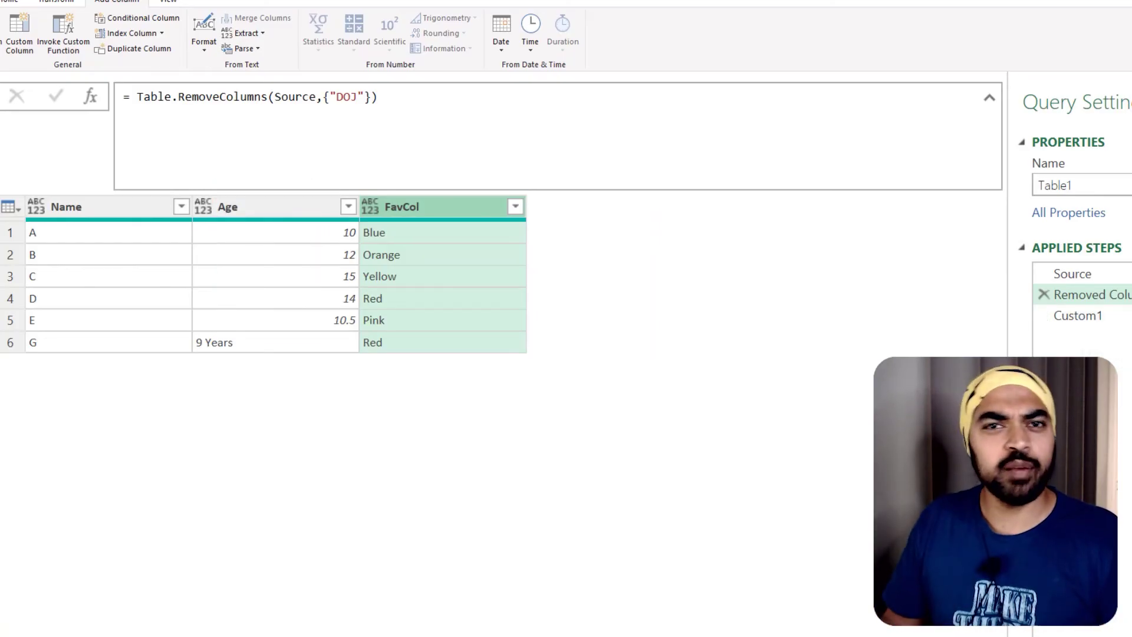
In the Custom1 step, add null as the default transformation argument after the Age and DOJ transformation list
left_click(1097, 317)
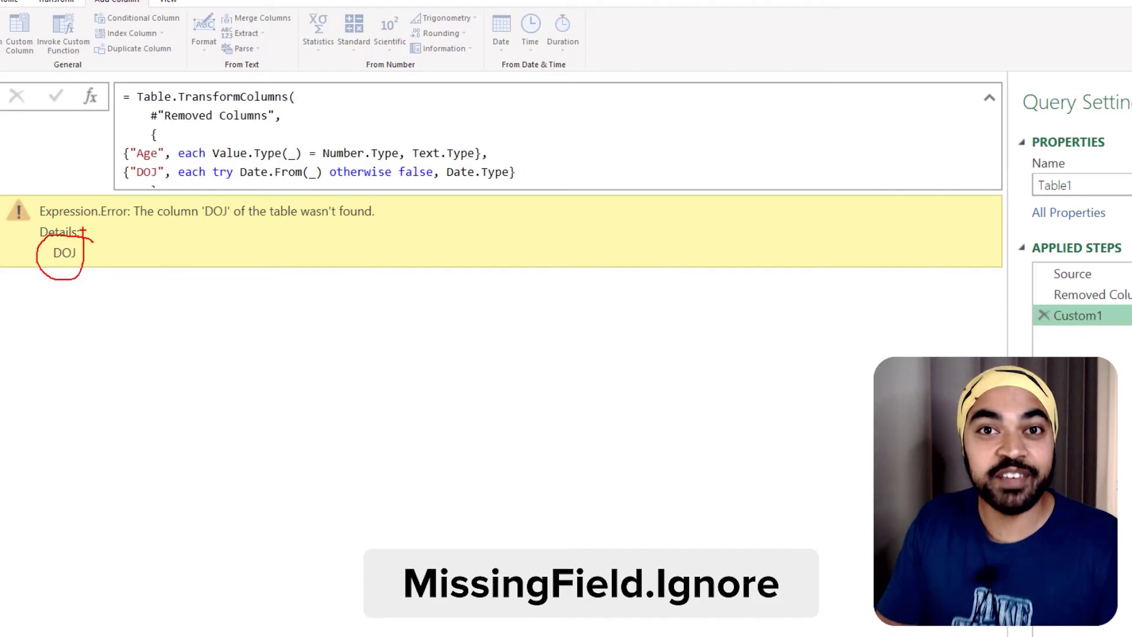
left_click(814, 118)
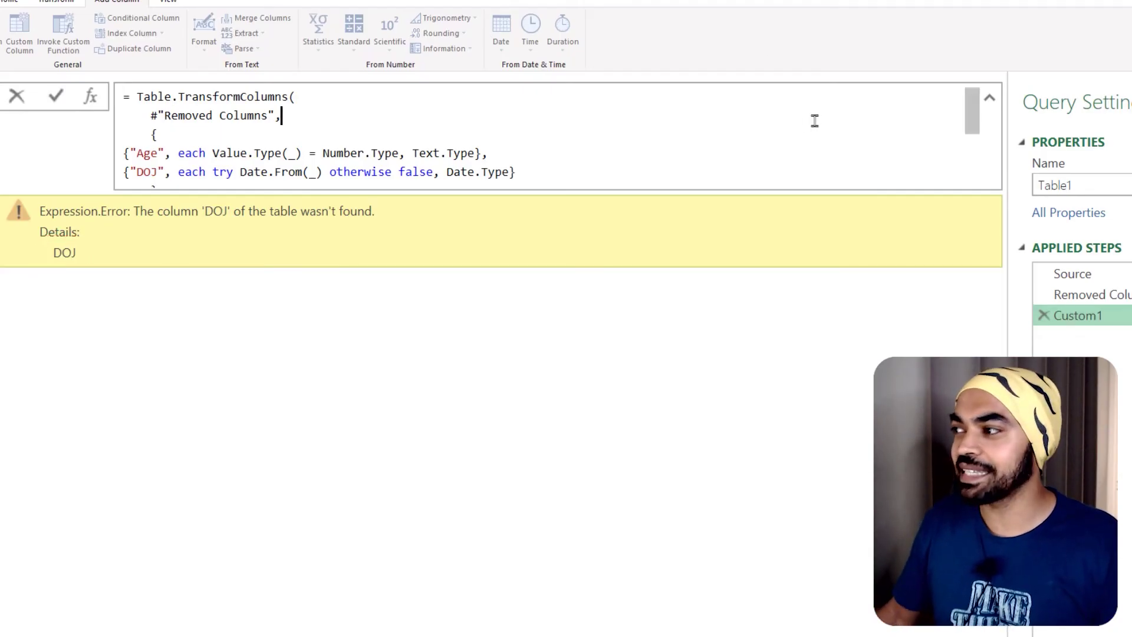
scroll(976, 116, "down", 2)
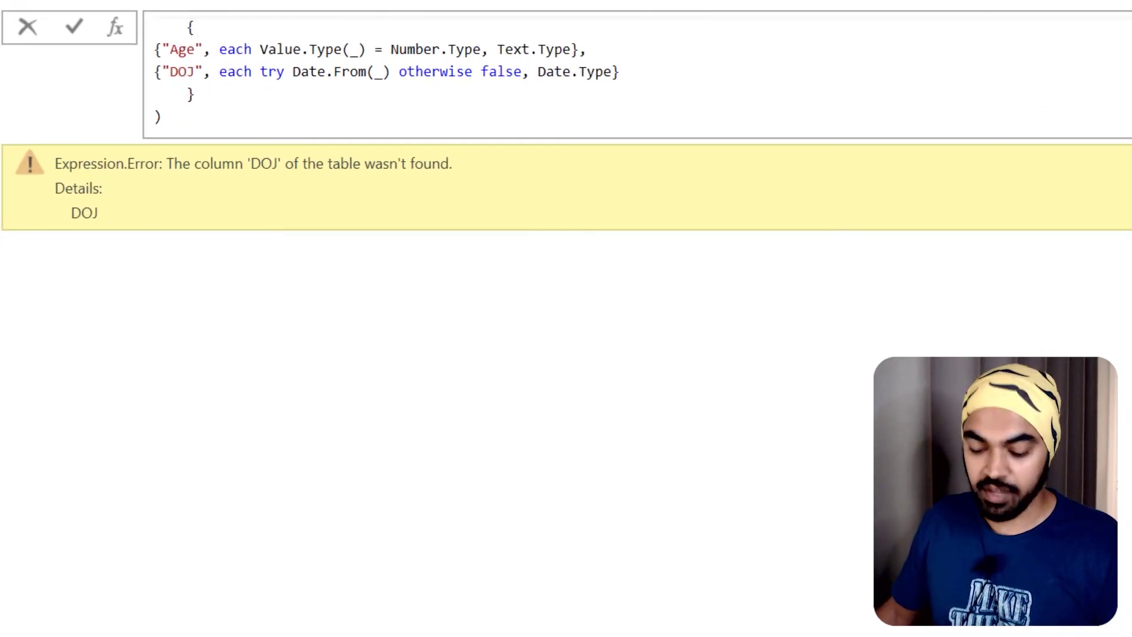
left_click_drag(168, 59, 252, 59)
left_click_drag(171, 82, 245, 81)
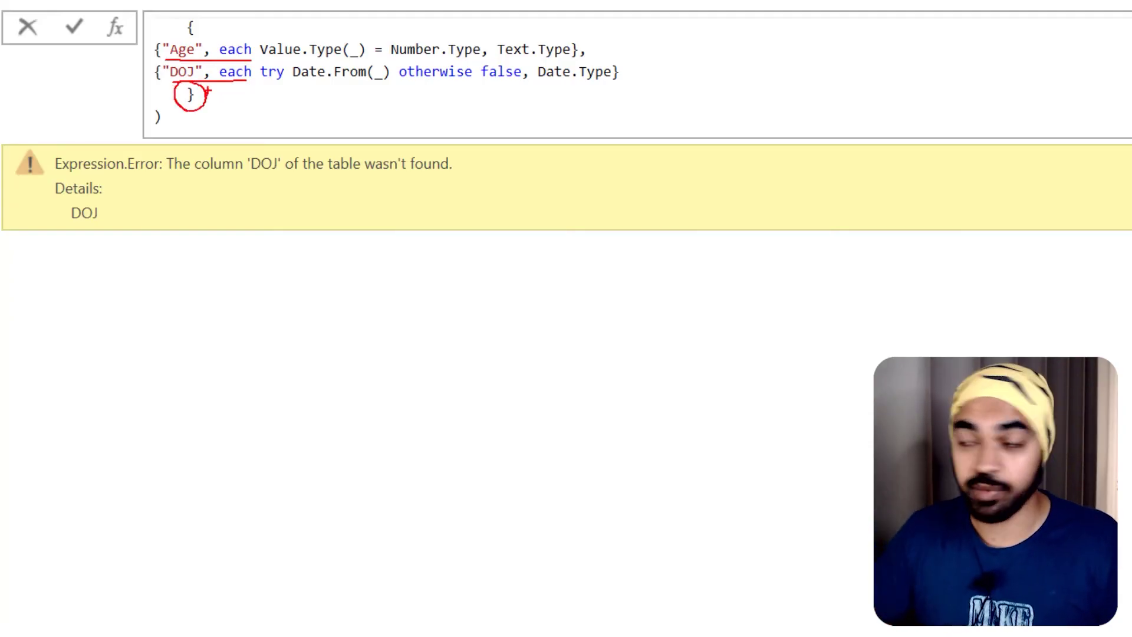
key("Escape")
left_click(195, 92)
type(",")
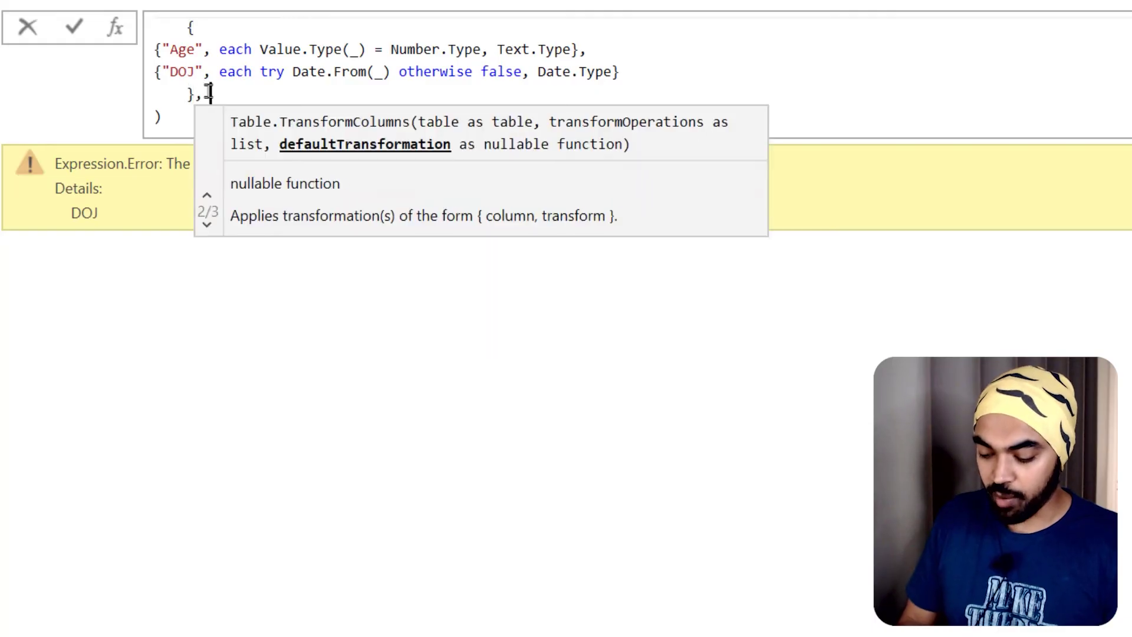
type(" nu")
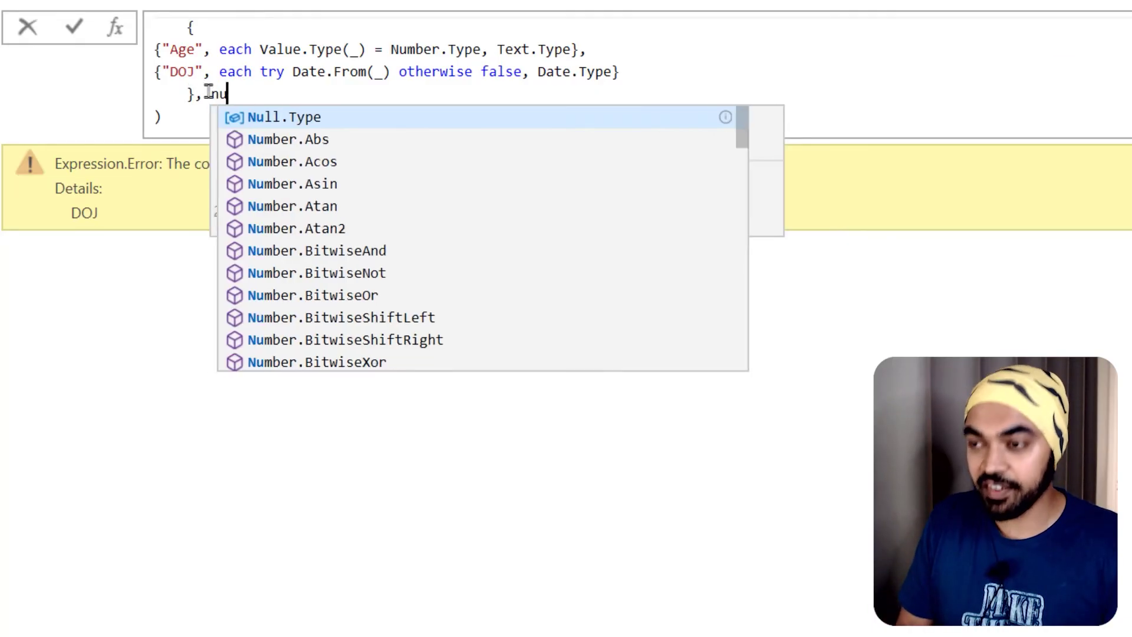
type("ll, m")
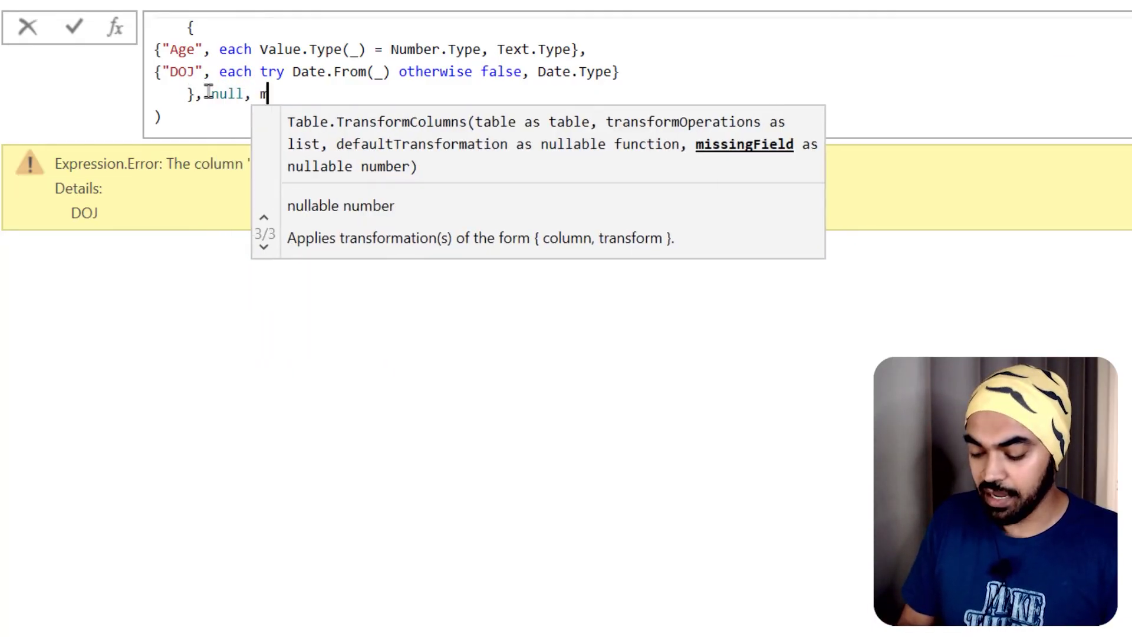
Add MissingField.Ignore as the missing-field argument after null and apply the formula
type("iss")
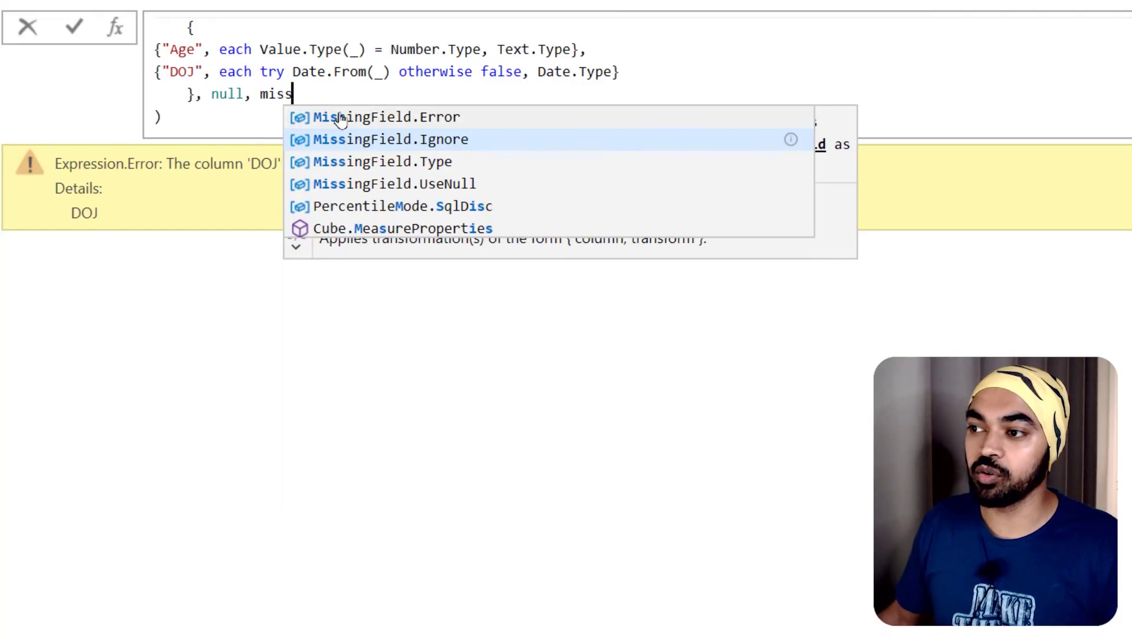
key("Tab")
left_click(263, 100)
left_click(74, 27)
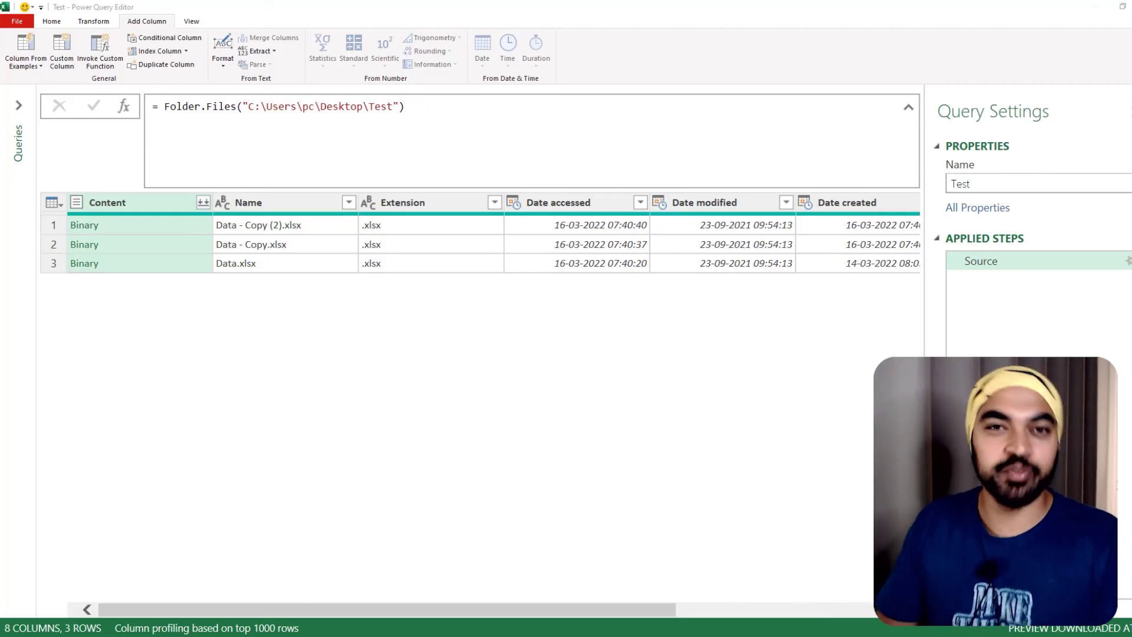
Examine the Test folder query's files, previewing the binaries in the Content column and checking the Folder Path column
left_click(290, 159)
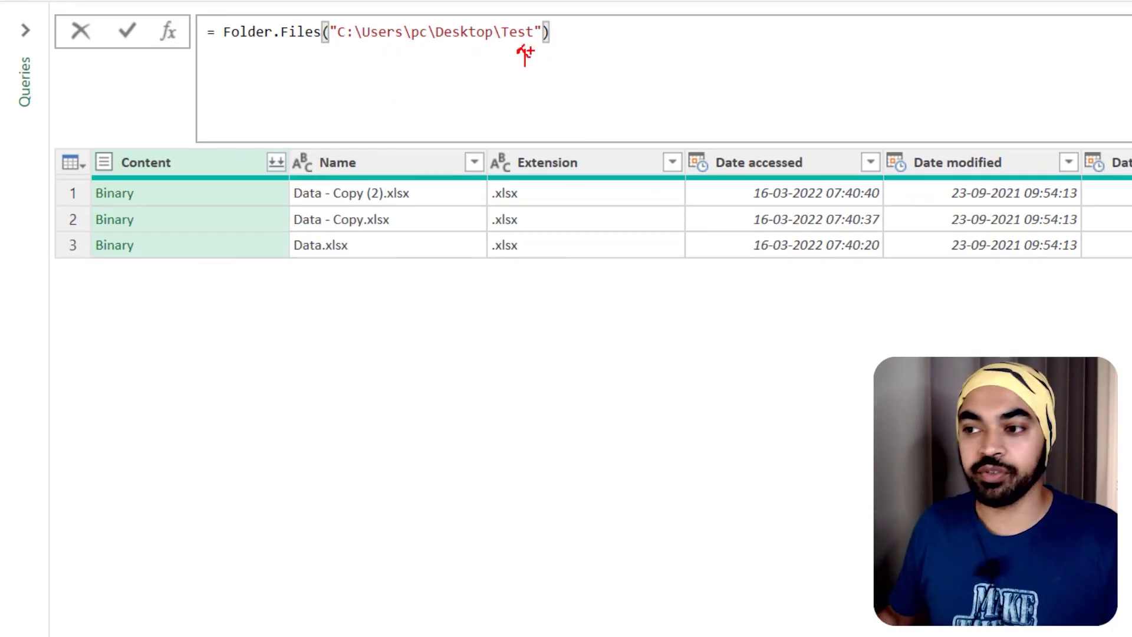
left_click_drag(392, 219, 401, 218)
left_click_drag(376, 254, 390, 243)
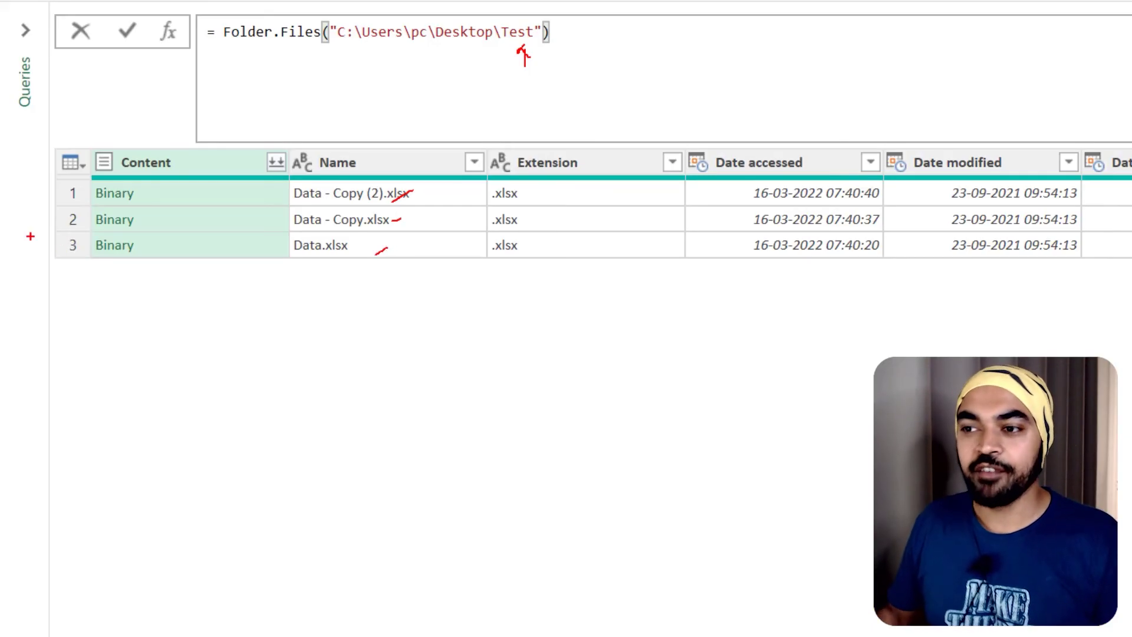
left_click_drag(81, 178, 163, 266)
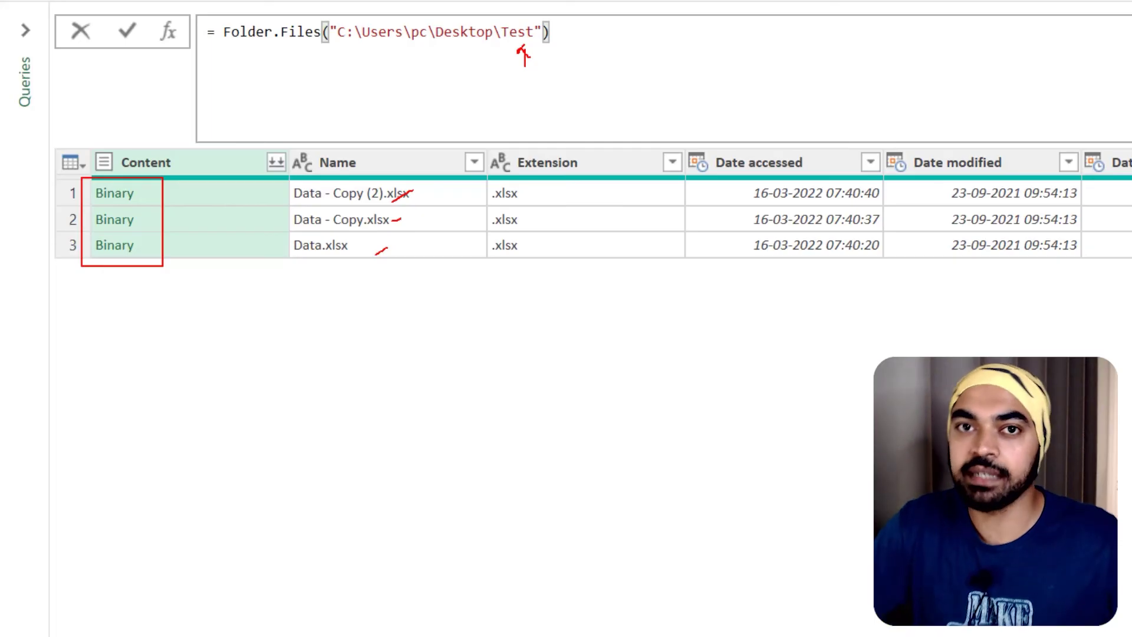
key("Escape")
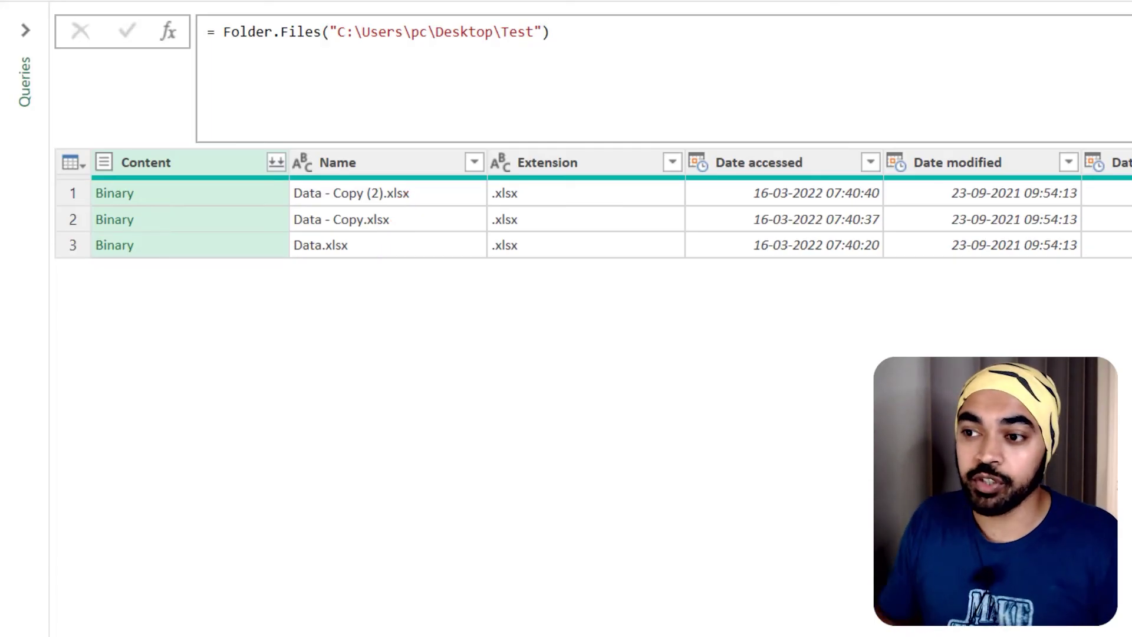
left_click(177, 193)
left_click(172, 213)
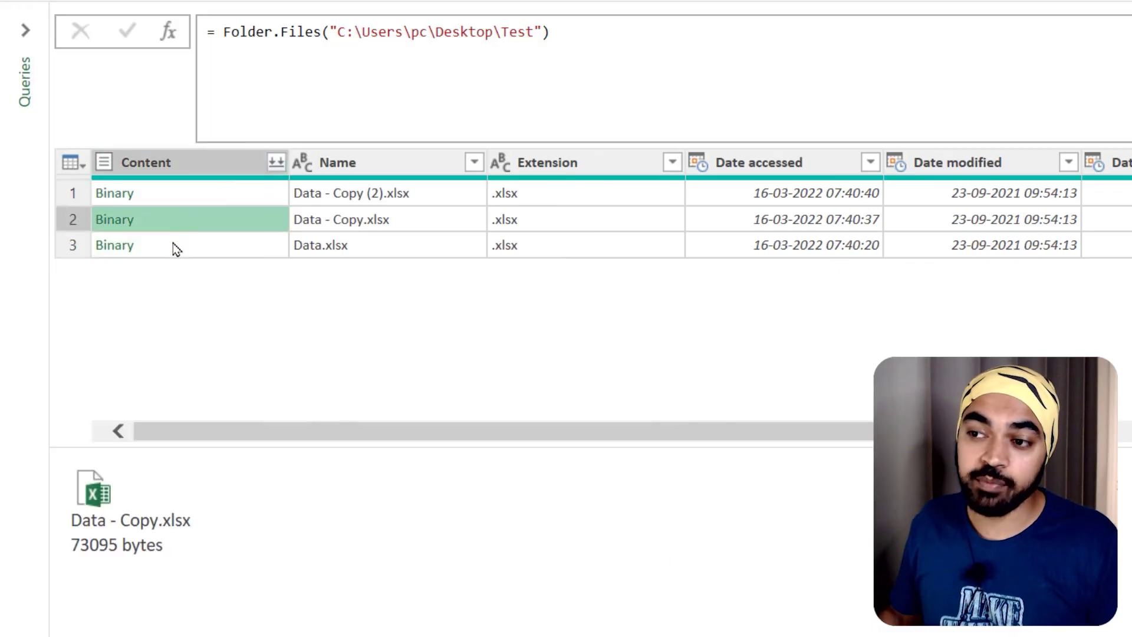
left_click(174, 244)
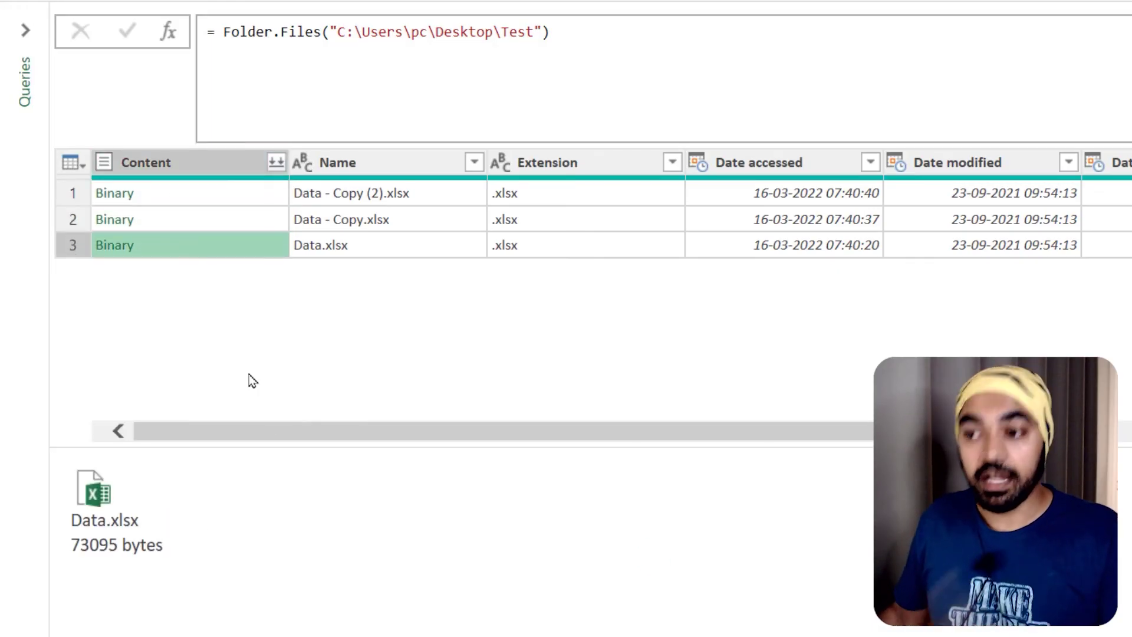
left_click_drag(271, 441, 640, 443)
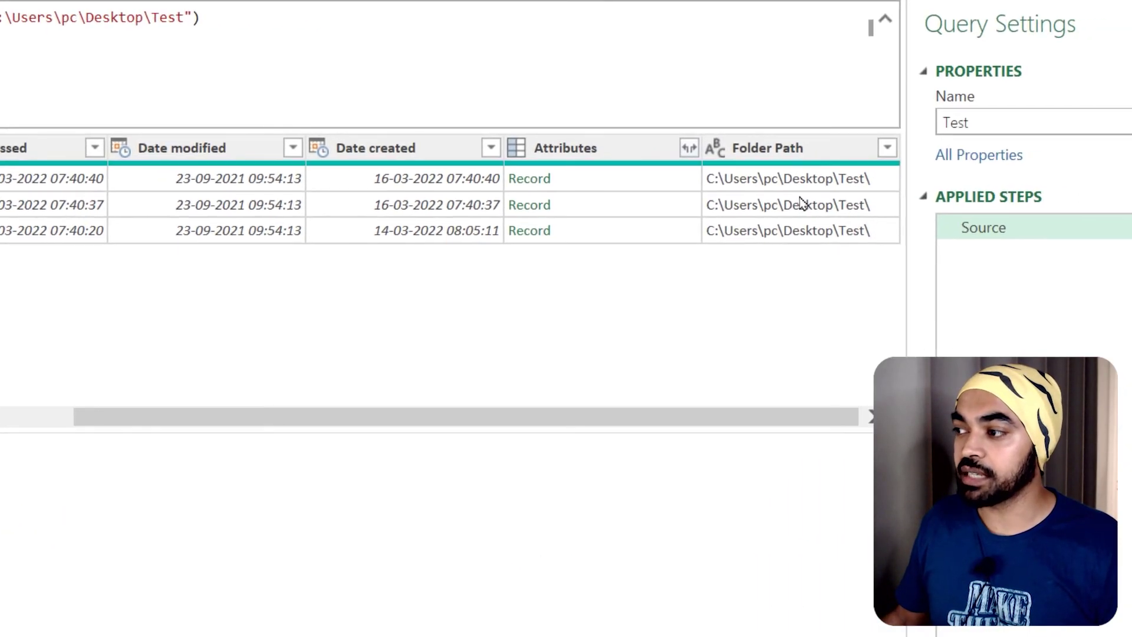
left_click_drag(840, 132, 937, 255)
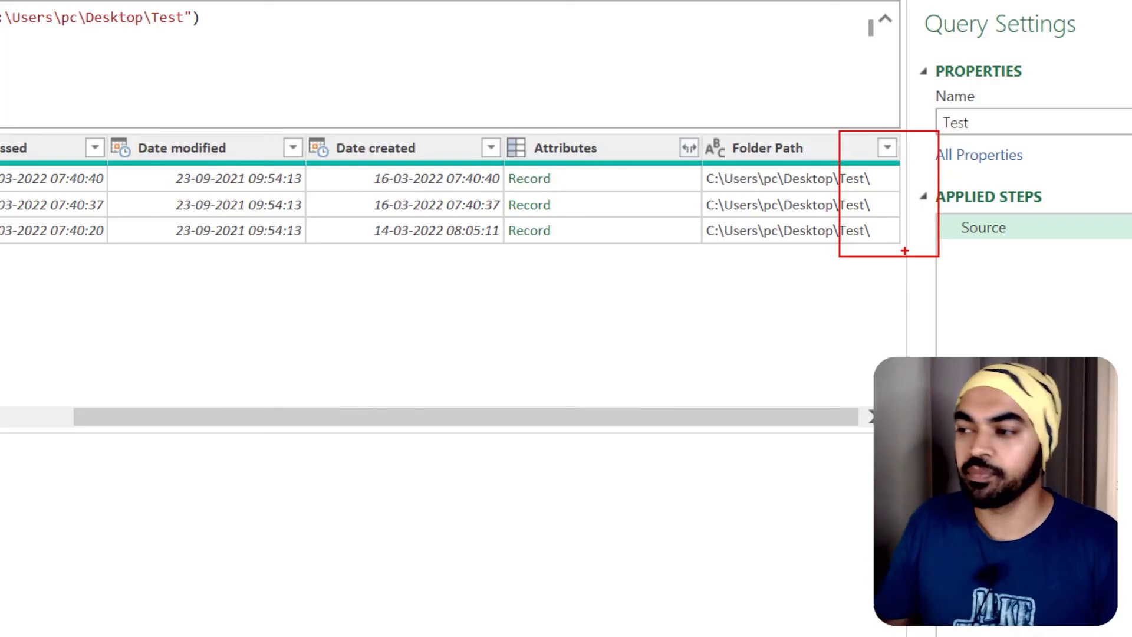
key("Escape")
Add a custom step after Source in the Test query and begin its formula with Table.TransformColumns(Source
left_click_drag(181, 17, 159, 45)
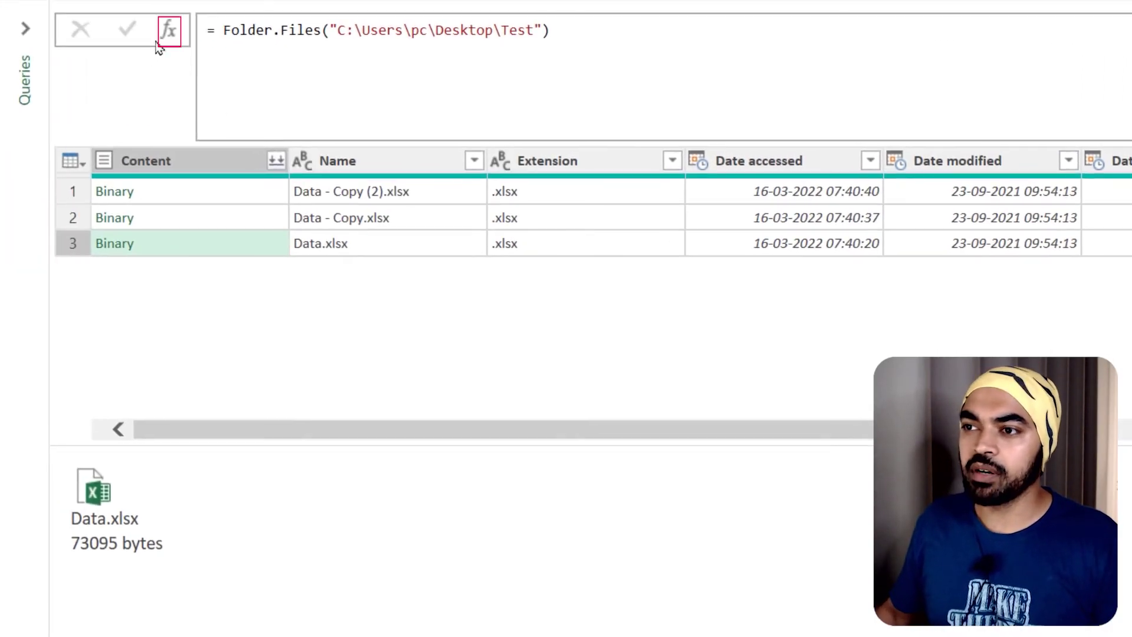
left_click(164, 40)
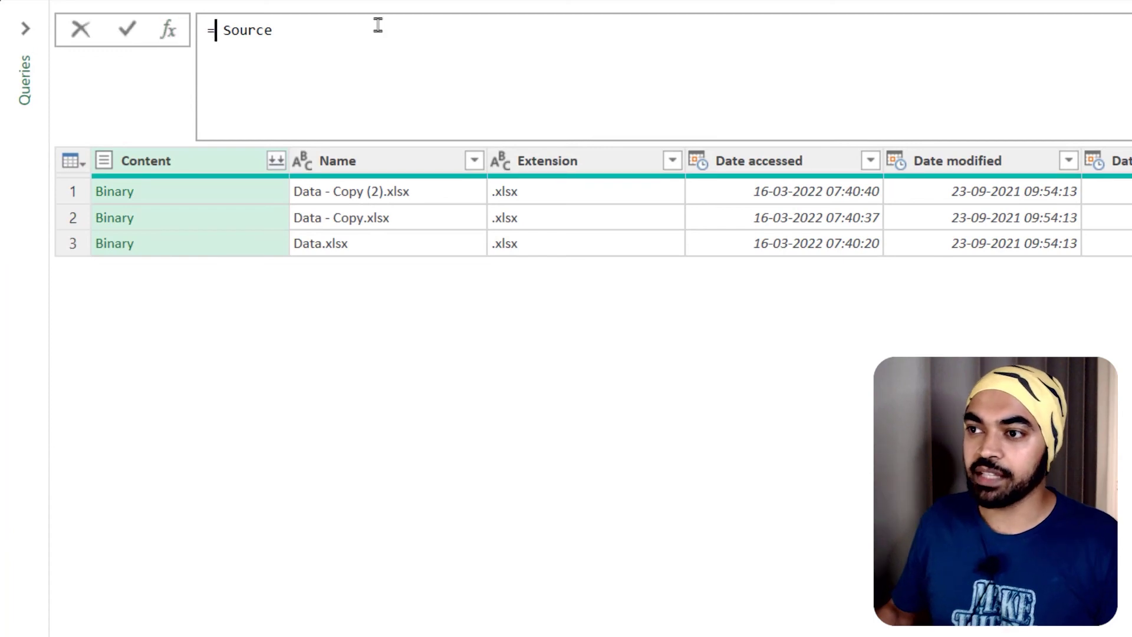
type("Table.")
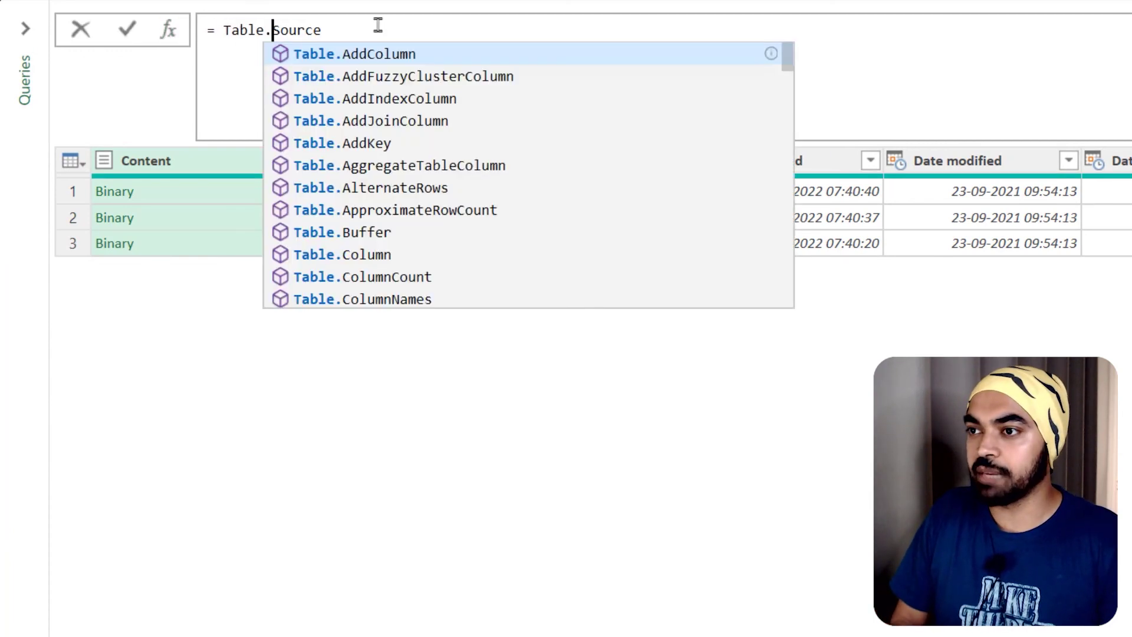
type("TransformC")
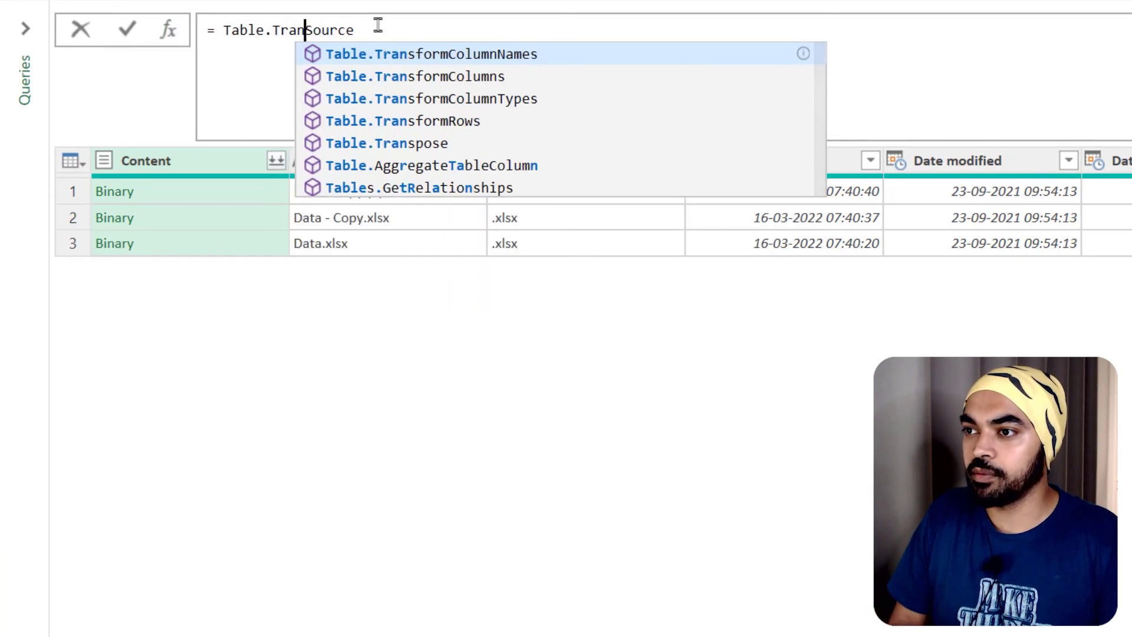
key("Down")
key("Tab")
type("(")
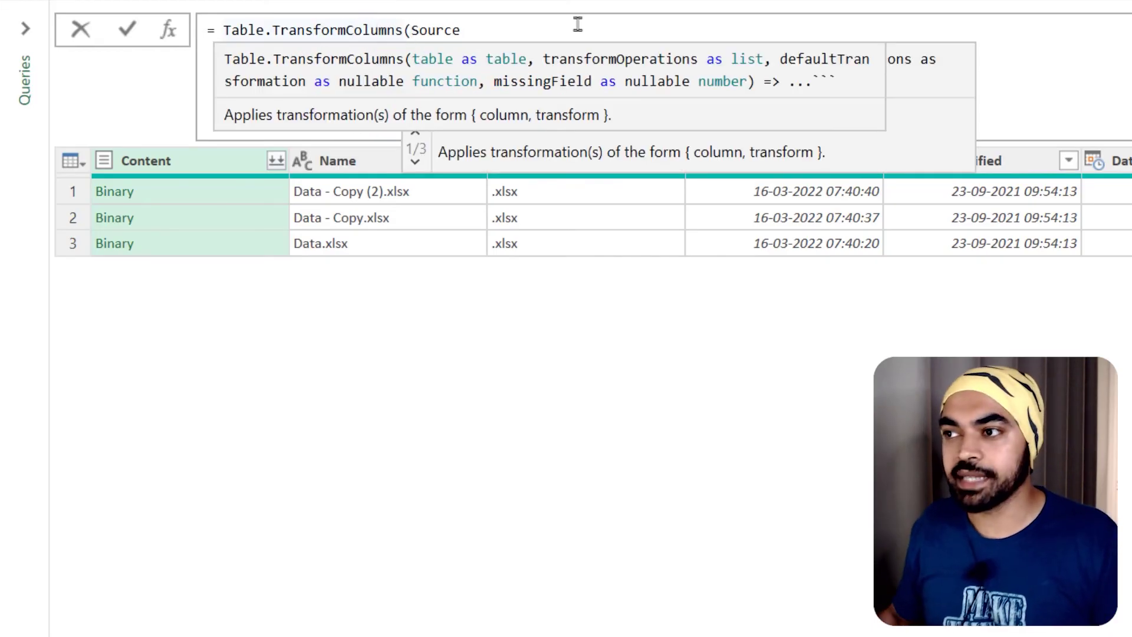
key("Escape")
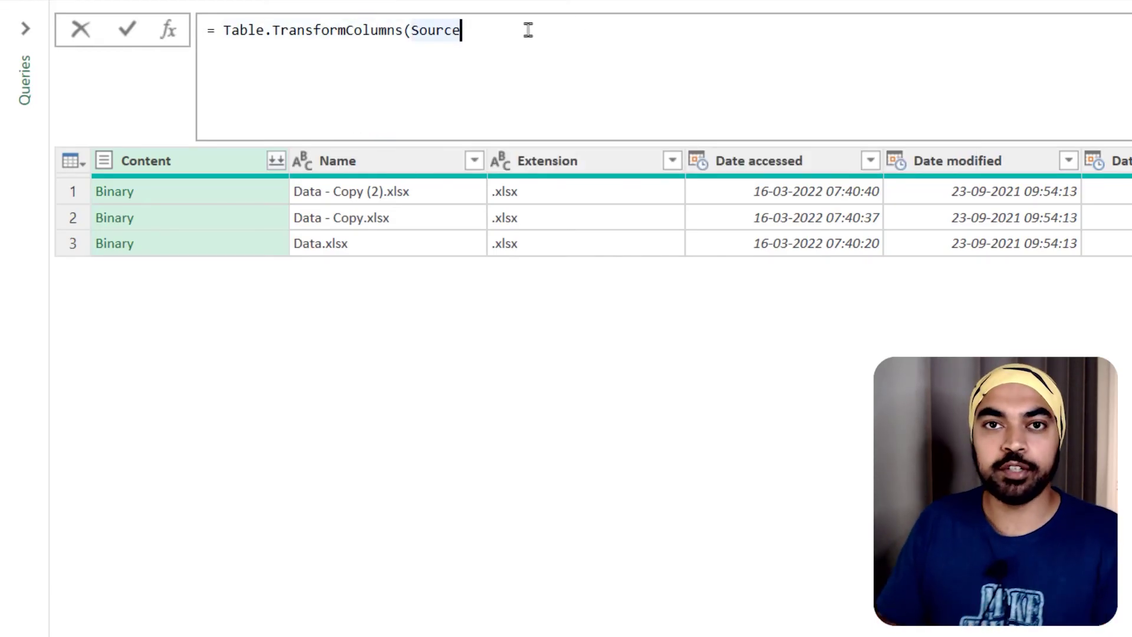
Add a nested transformation list as the second argument, with "Content" as the column name of its first pair
type(", ")
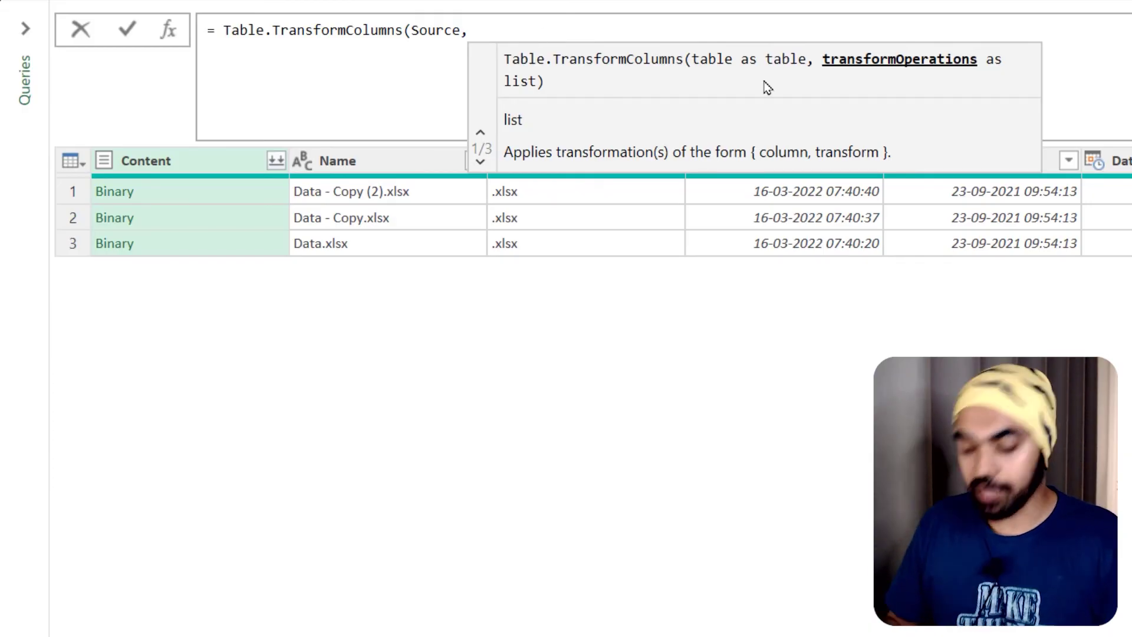
type("{{")
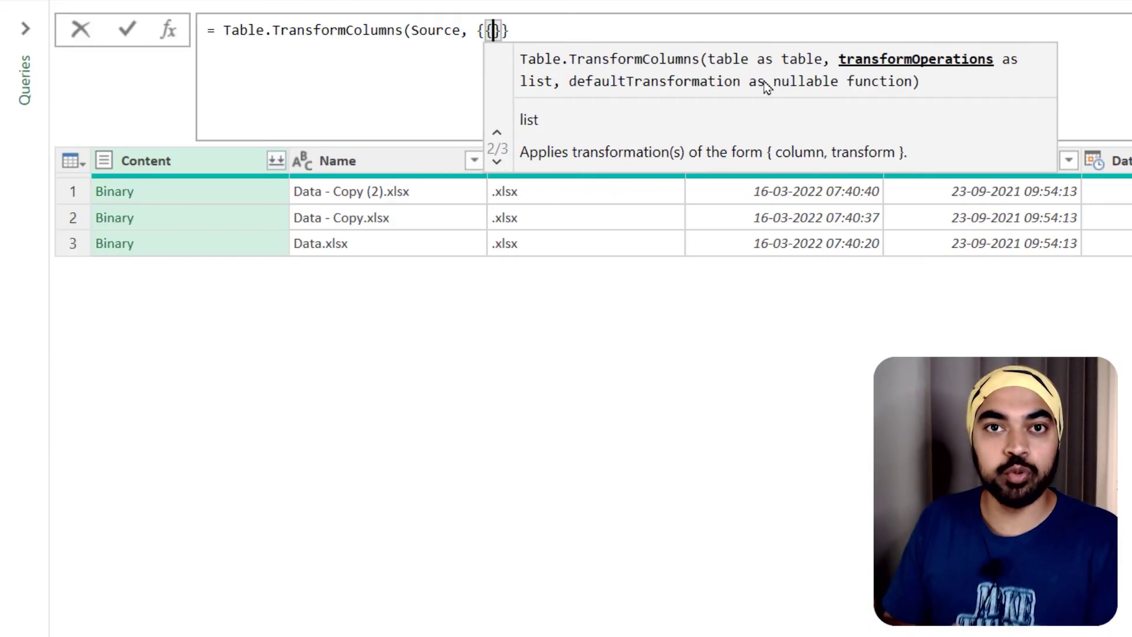
type("\"")
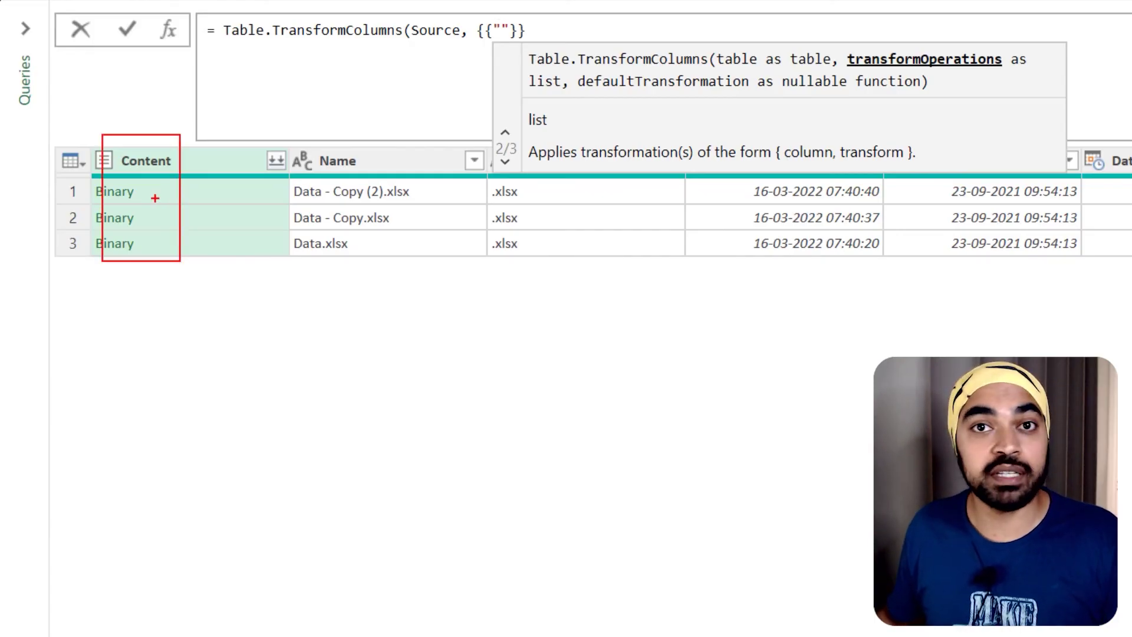
key("Return")
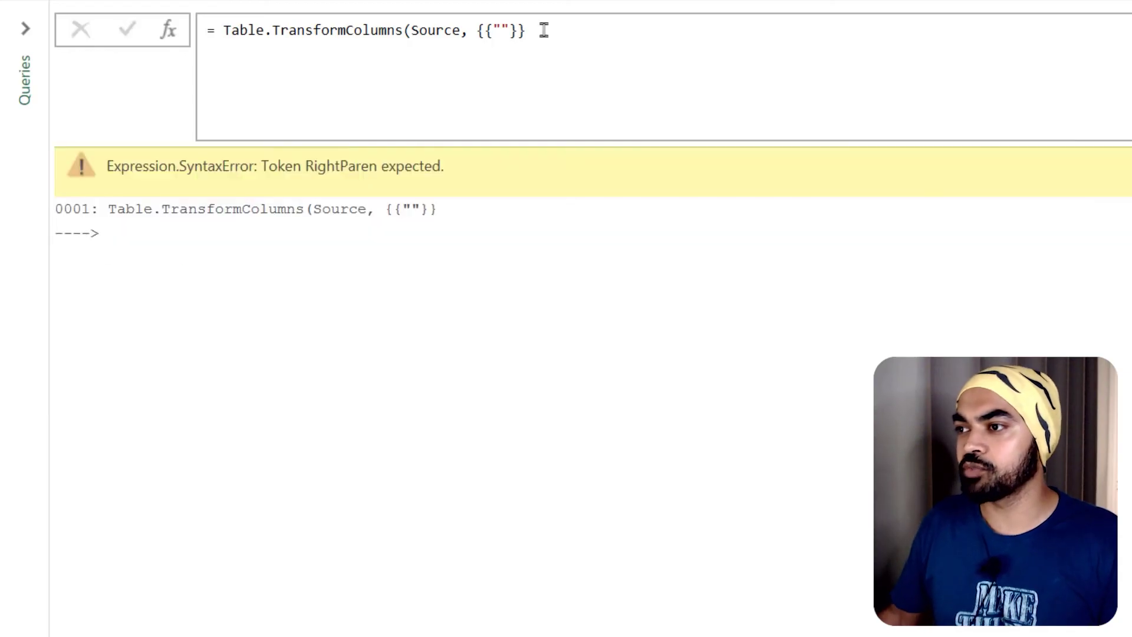
left_click(507, 29)
type("Content\",")
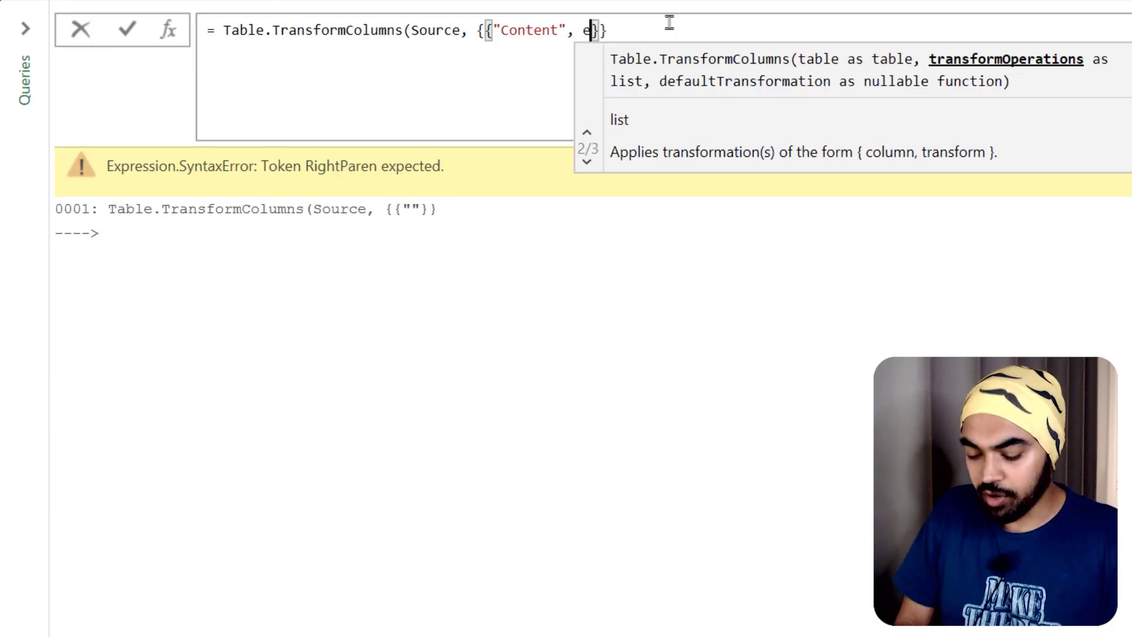
Complete the Content pair with each Excel.Workbook(_), close the Table.TransformColumns parenthesis, and apply the formula
type("each ")
type("Excel.Wro")
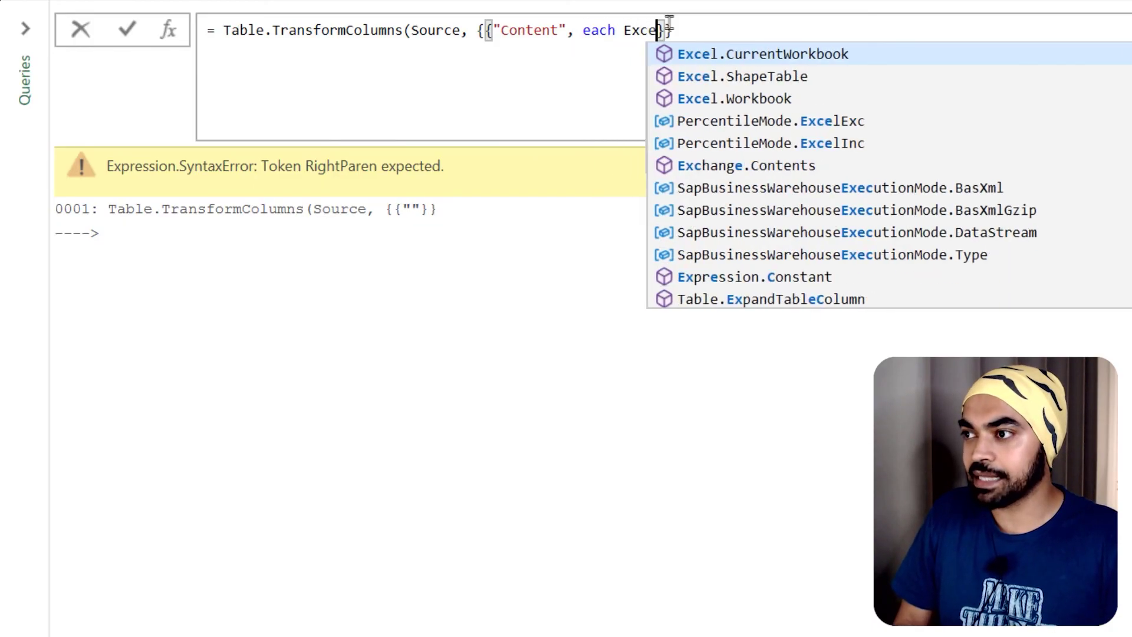
key("BackSpace")
key("BackSpace")
type("orkbook(")
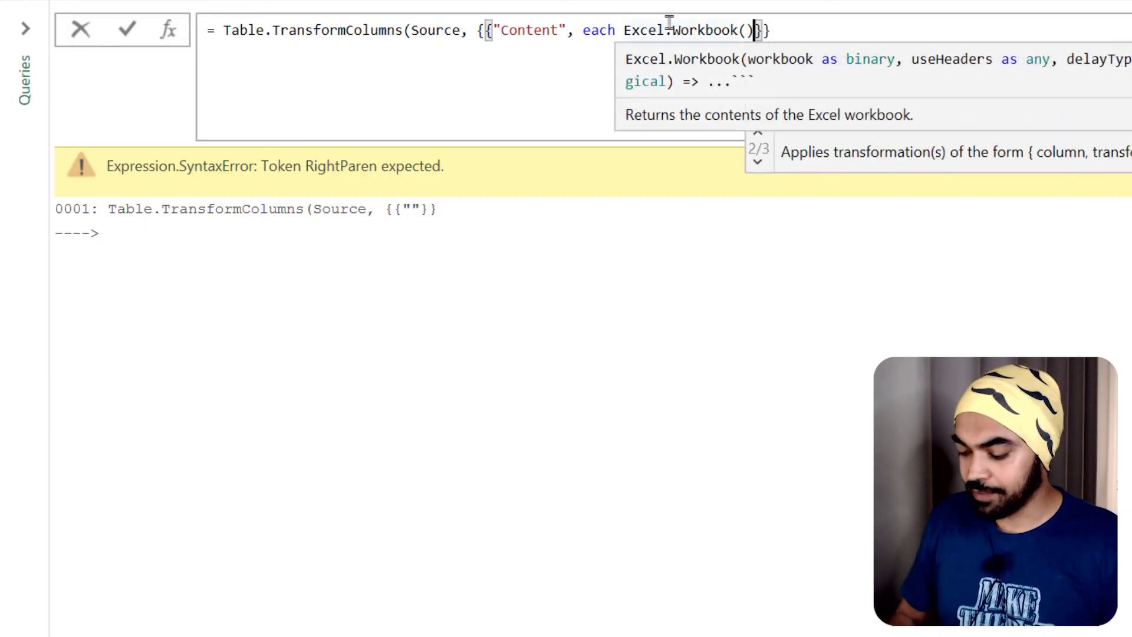
type("_")
left_click(808, 25)
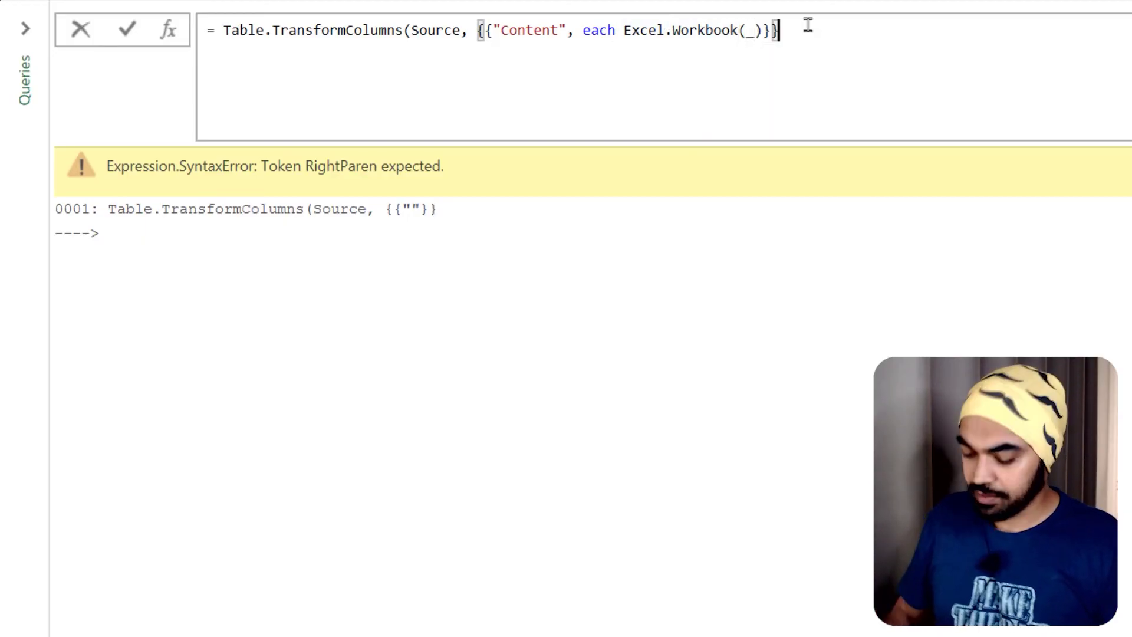
type(")")
key("Return")
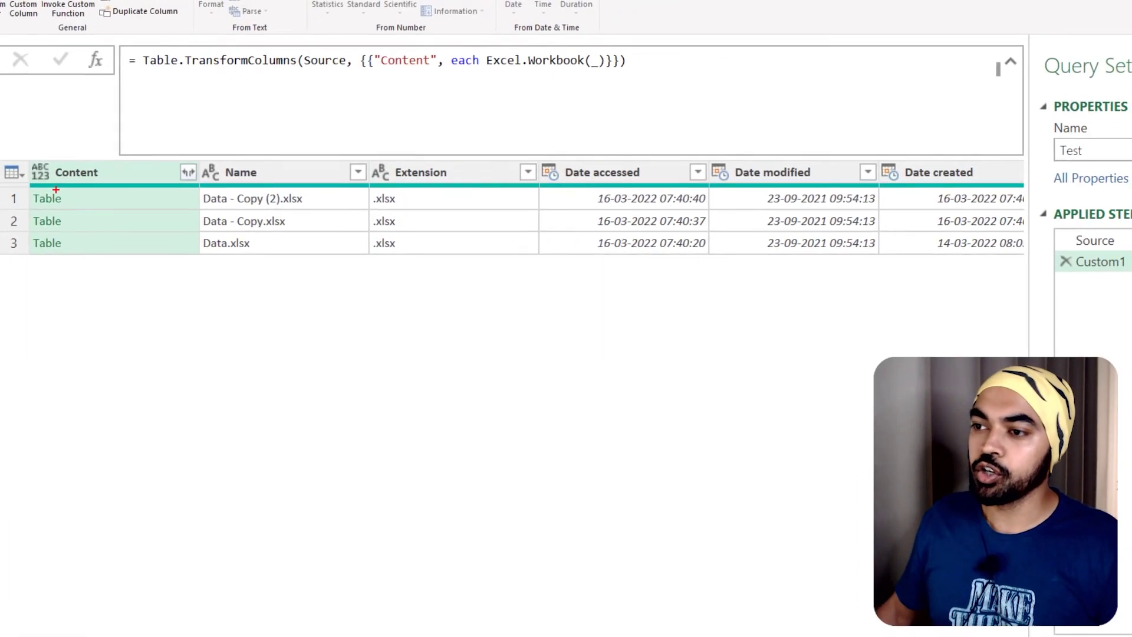
Return to the Source step and examine the original values in the Content column
left_click(1094, 241)
left_click_drag(9, 165, 101, 274)
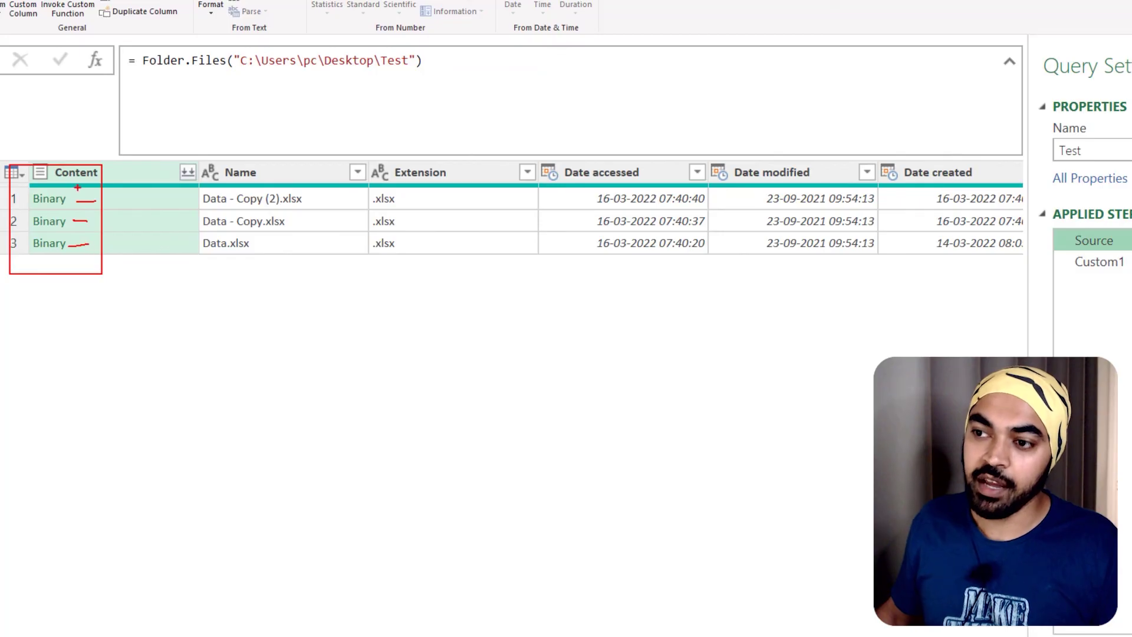
mouse_move(77, 187)
left_mouse_down()
mouse_move(9, 198)
mouse_move(47, 180)
left_mouse_up()
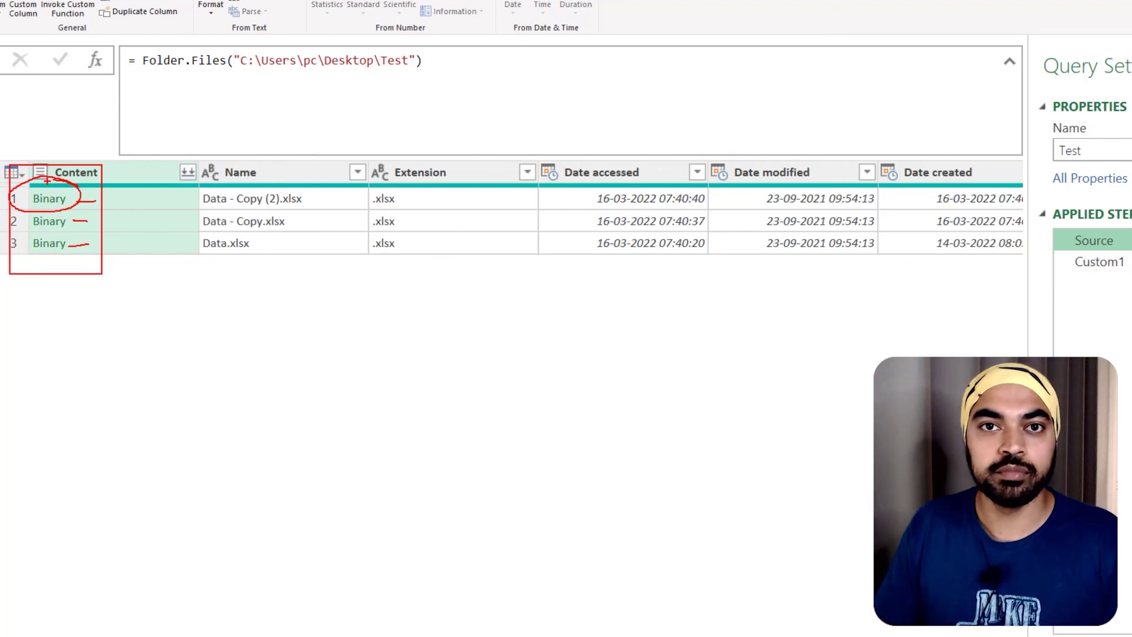
key("Escape")
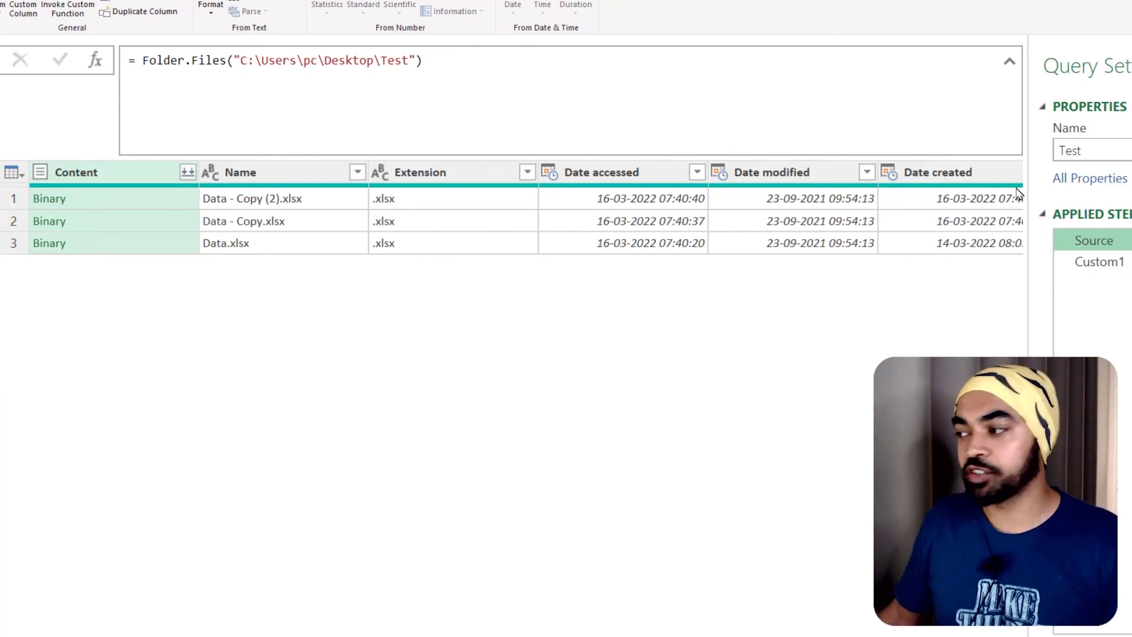
In the Custom1 step's formula, add true as the second argument of Excel.Workbook and apply the formula
left_click(1124, 263)
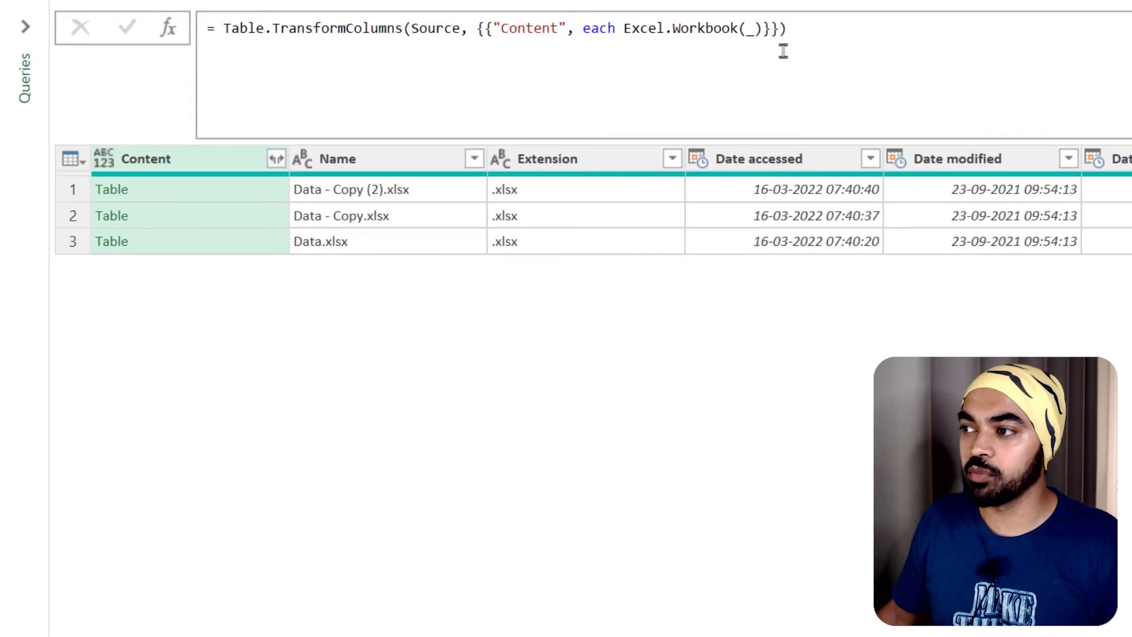
left_click(756, 31)
key("Home")
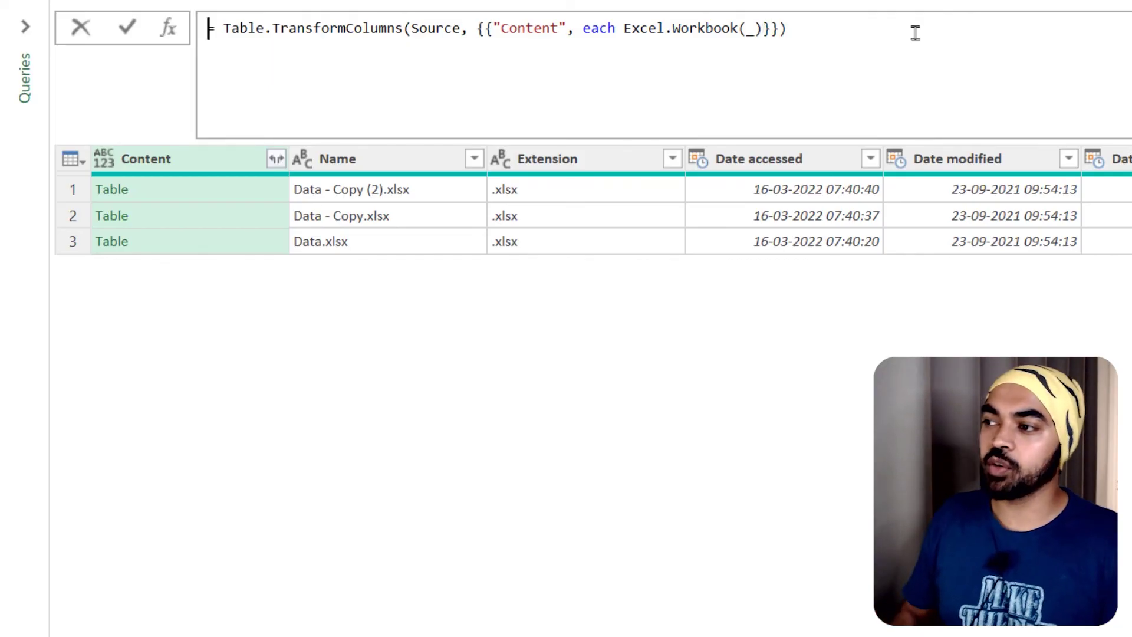
left_click(755, 30)
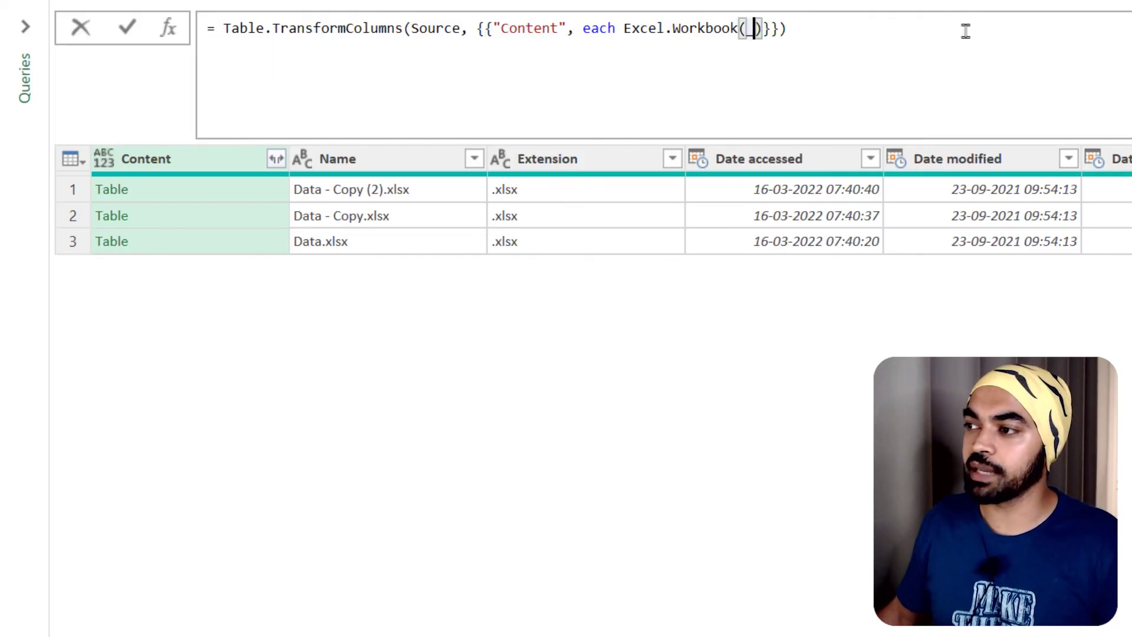
type(", t")
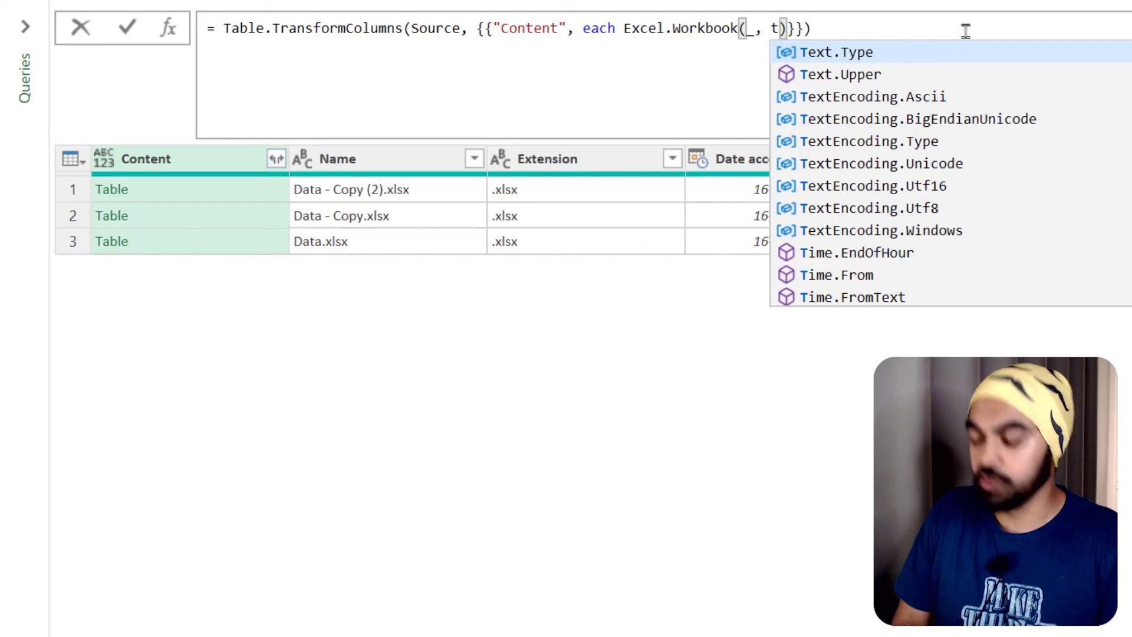
type("rue")
key("End")
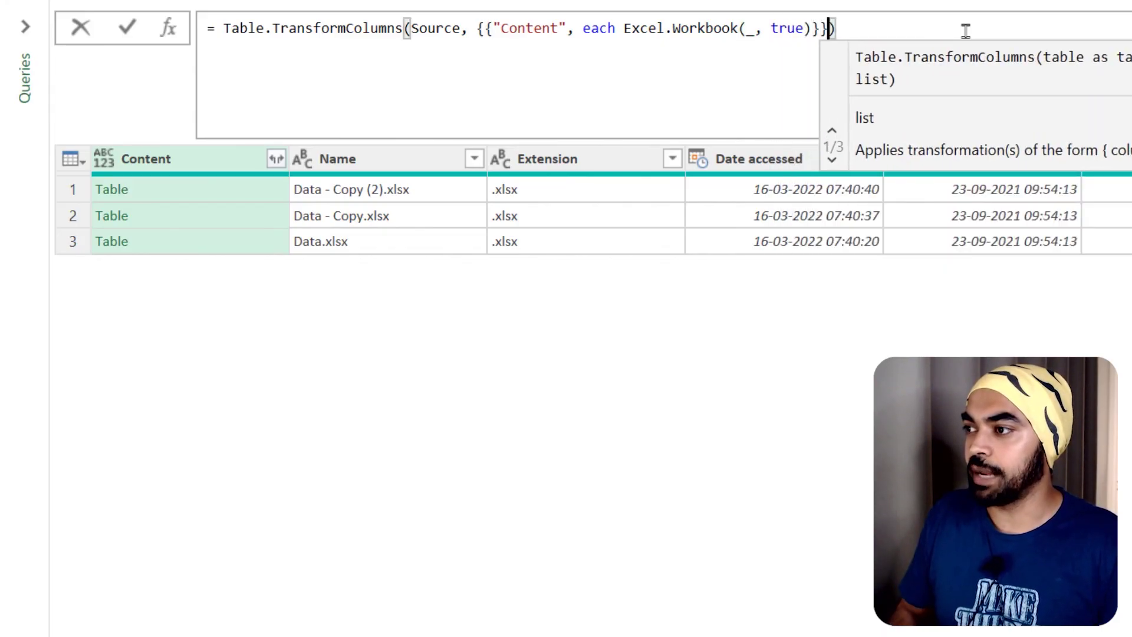
key("Return")
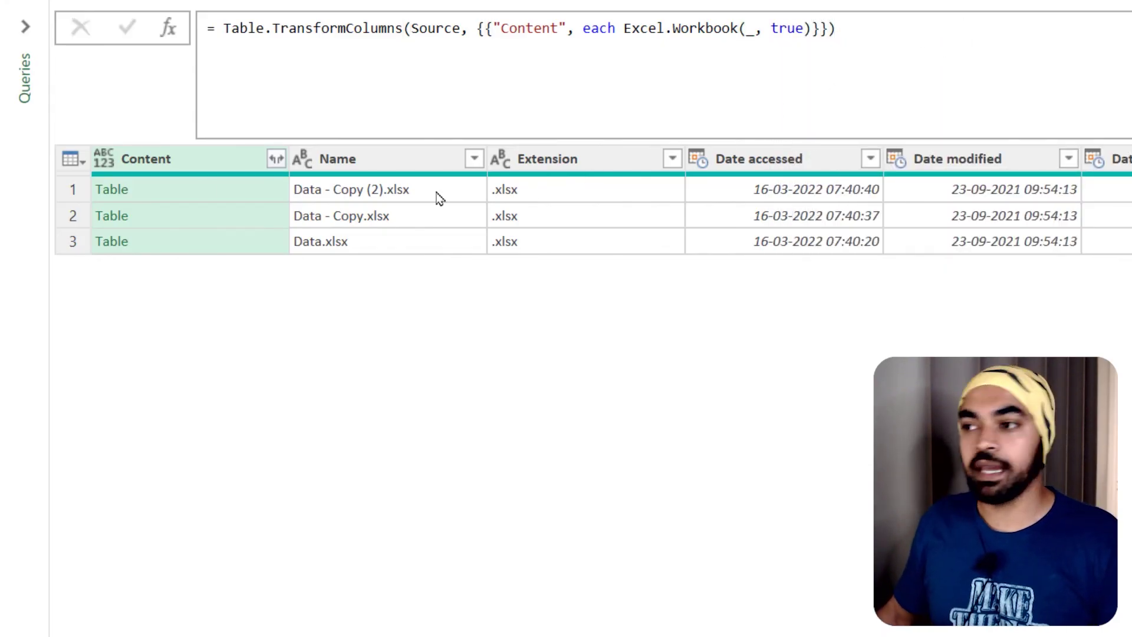
Preview the nested tables in the first two rows of the Content column
left_click(206, 184)
left_click(199, 222)
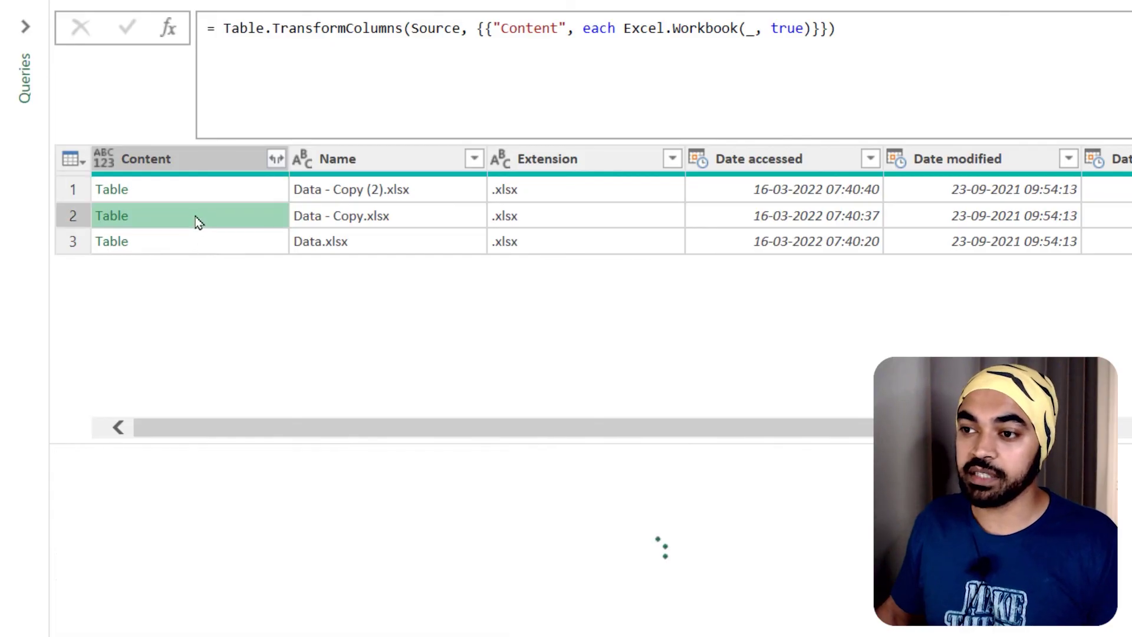